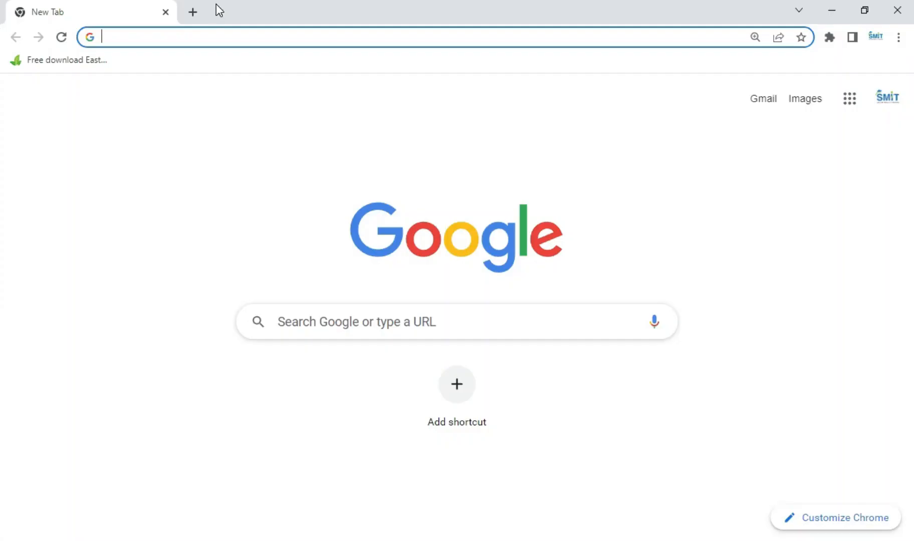
# Search 'fiverr' from Chrome's address bar and open the Fiverr website
pyautogui.write('fiverr')
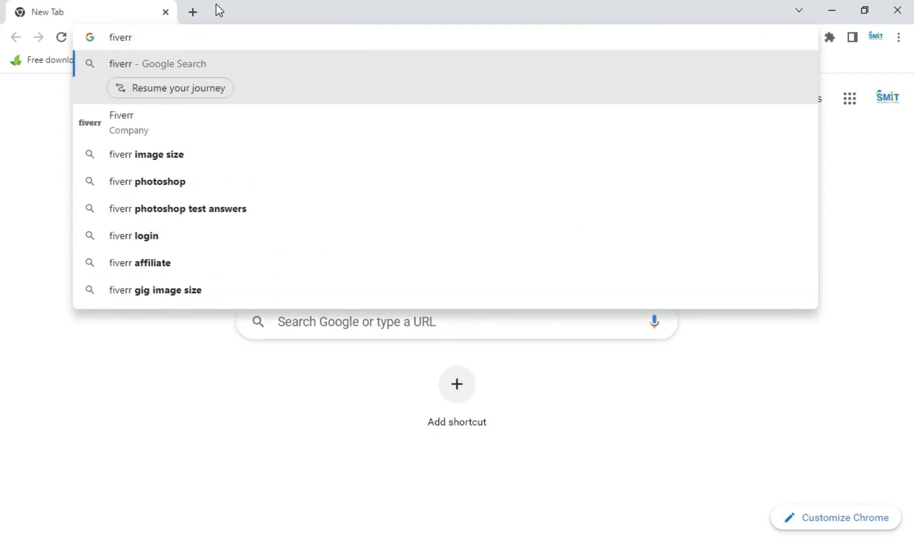
pyautogui.press('Down')
pyautogui.press('Return')
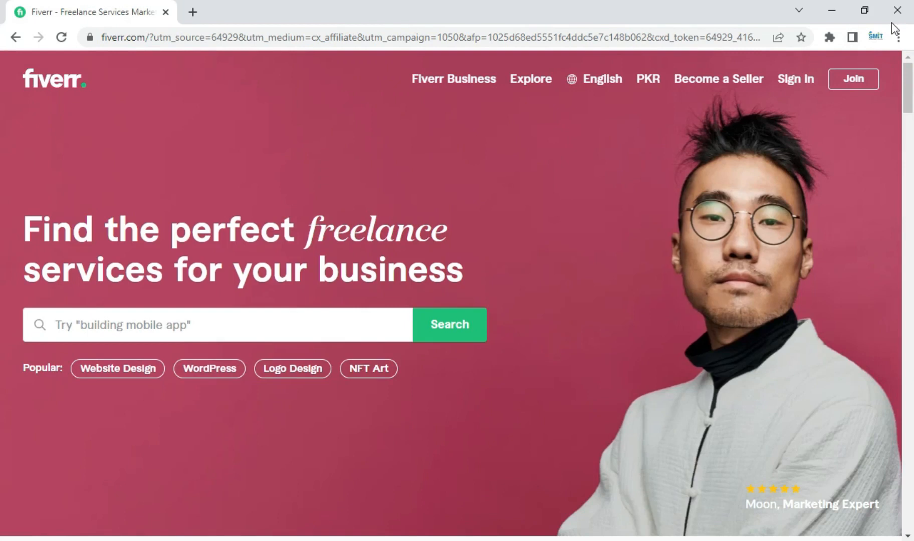
# Start joining Fiverr with Continue with Google, signing in with a different Google account's e-mail
pyautogui.click(867, 87)
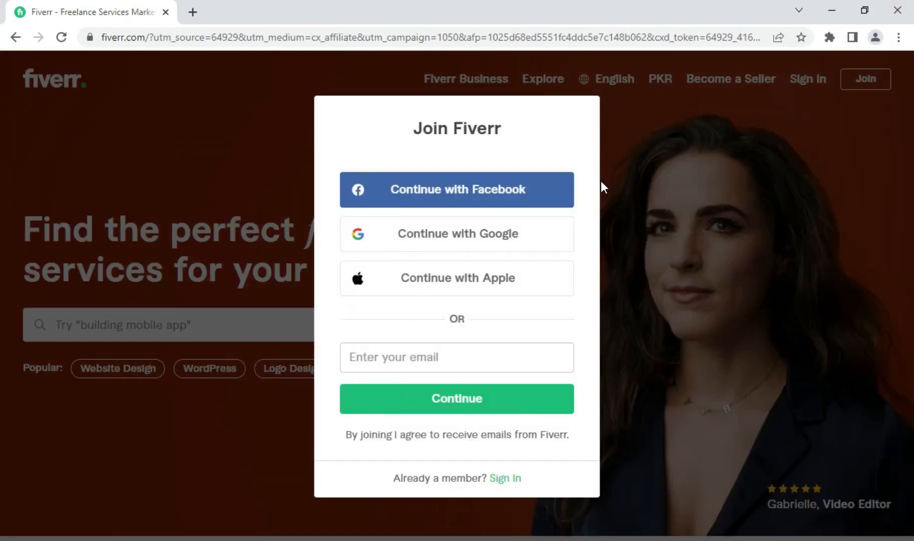
pyautogui.click(470, 236)
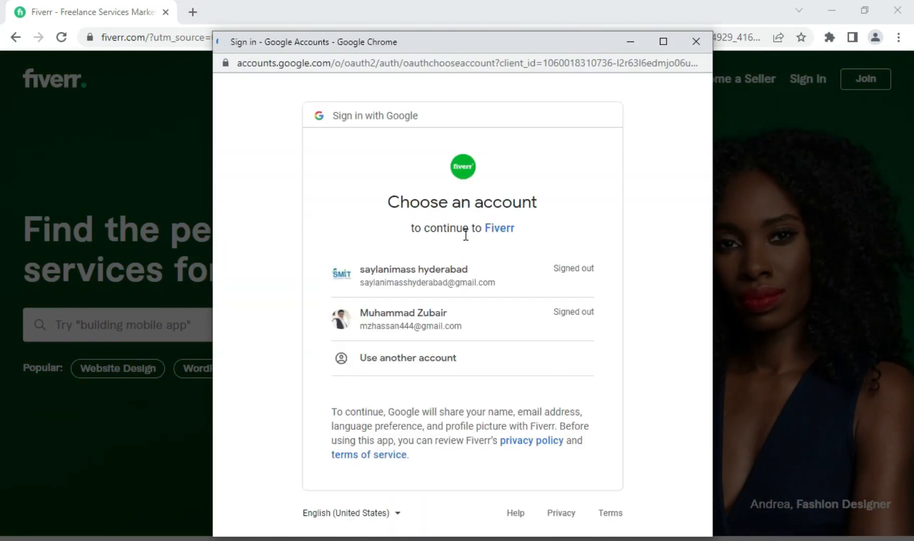
pyautogui.click(479, 359)
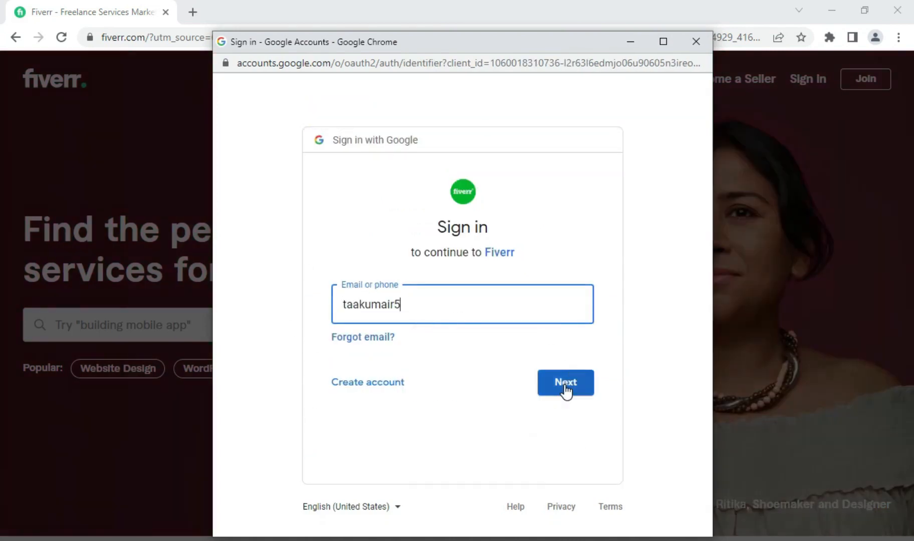
pyautogui.click(558, 385)
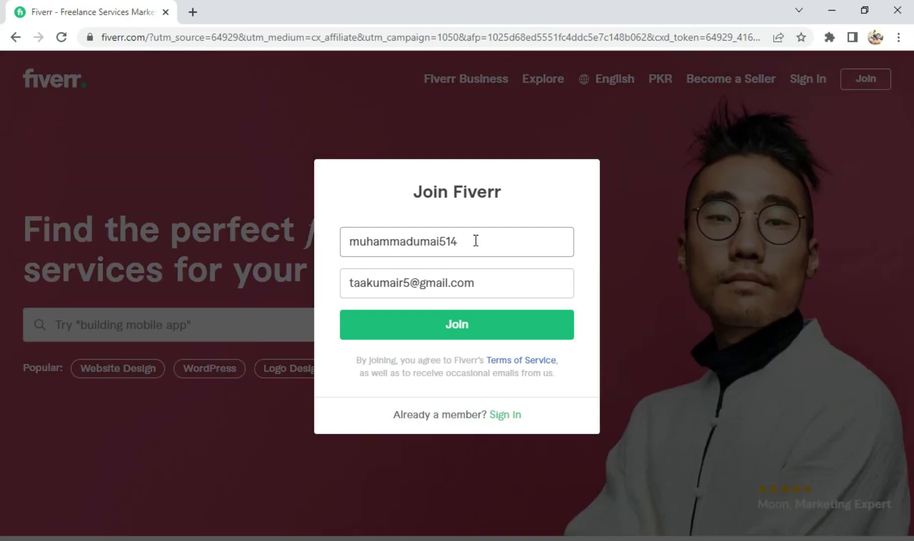
# Replace the suggested username with a shorter custom one and create the Fiverr account
pyautogui.press('BackSpace')
pyautogui.press('BackSpace')
pyautogui.press('BackSpace')
pyautogui.press('BackSpace')
pyautogui.press('BackSpace')
pyautogui.press('BackSpace')
pyautogui.press('BackSpace')
pyautogui.press('BackSpace')
pyautogui.press('BackSpace')
pyautogui.press('BackSpace')
pyautogui.press('BackSpace')
pyautogui.press('BackSpace')
pyautogui.press('BackSpace')
pyautogui.press('BackSpace')
pyautogui.press('BackSpace')
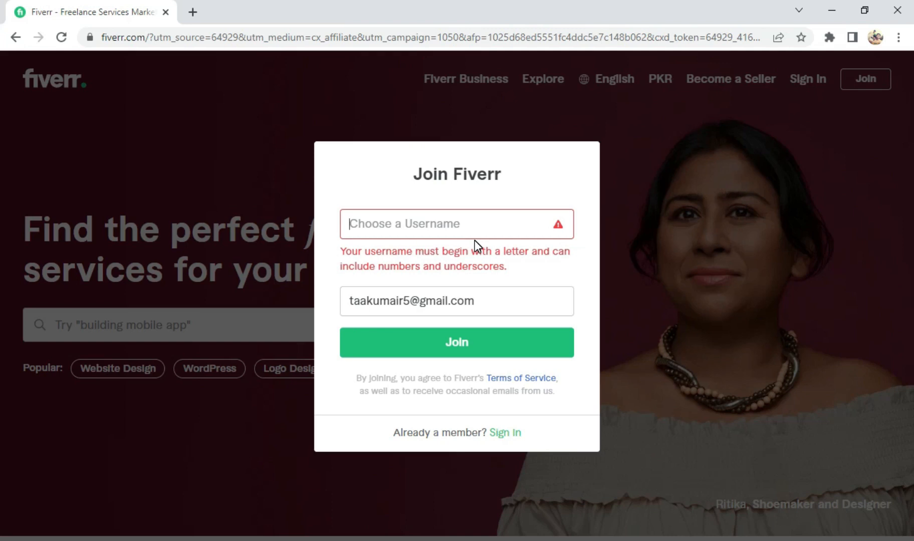
pyautogui.write('u')
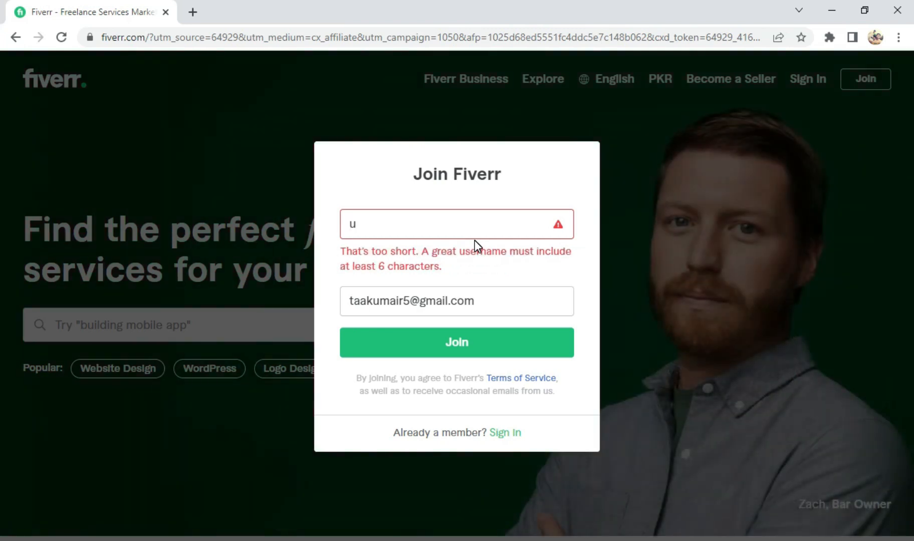
pyautogui.write('mair_DX')
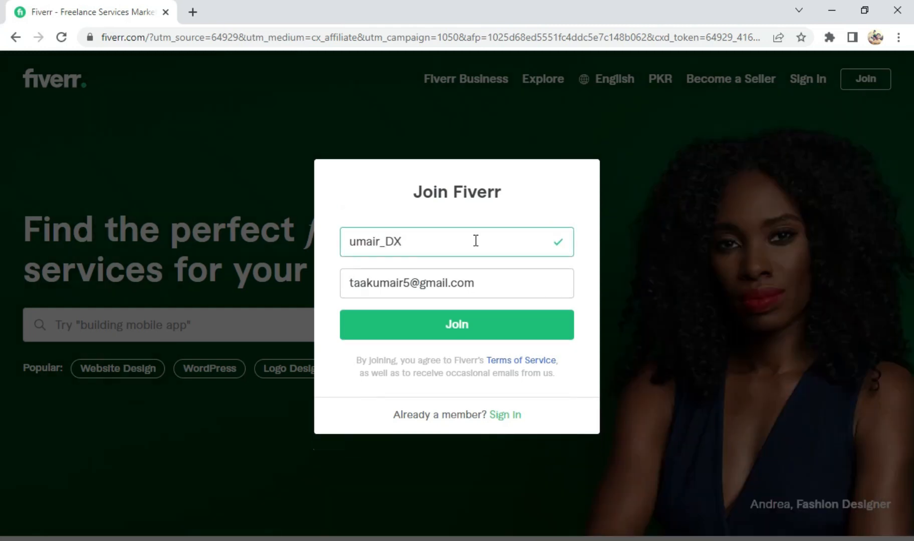
pyautogui.press('BackSpace')
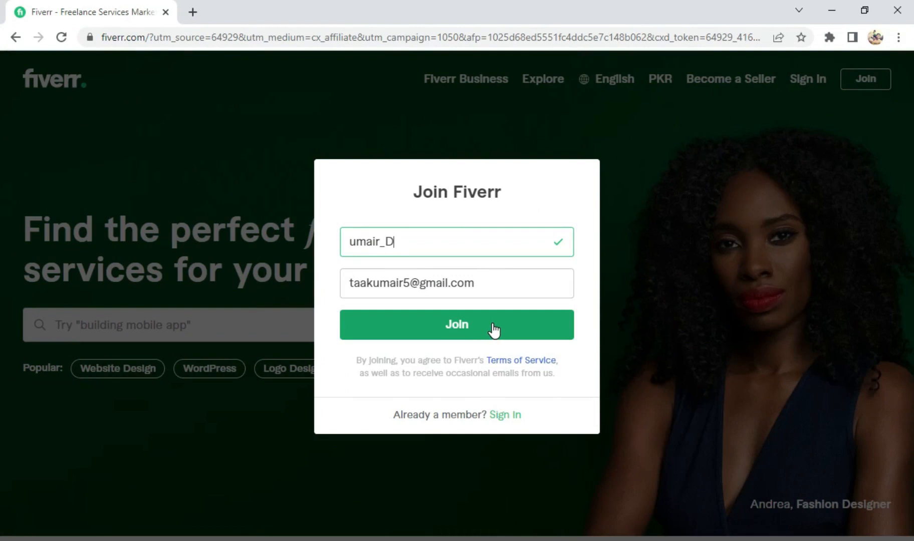
pyautogui.click(493, 325)
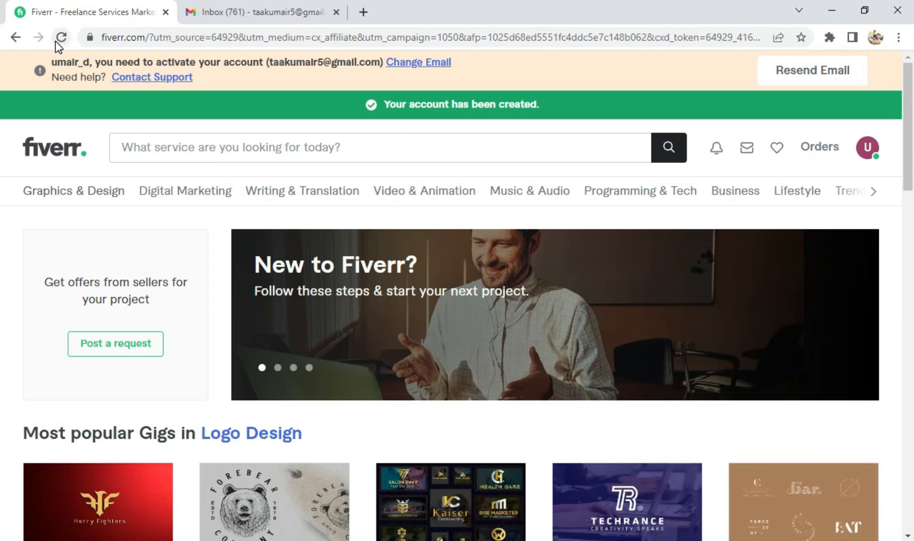
# Reload Fiverr to show the signed-in home page, then go to the account's Profile page
pyautogui.click(57, 39)
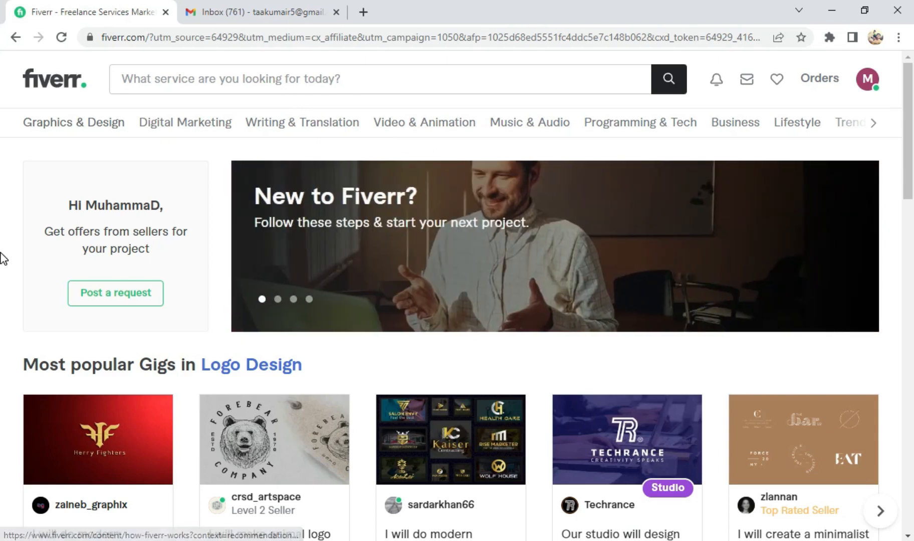
pyautogui.scroll(-5, 2, 271)
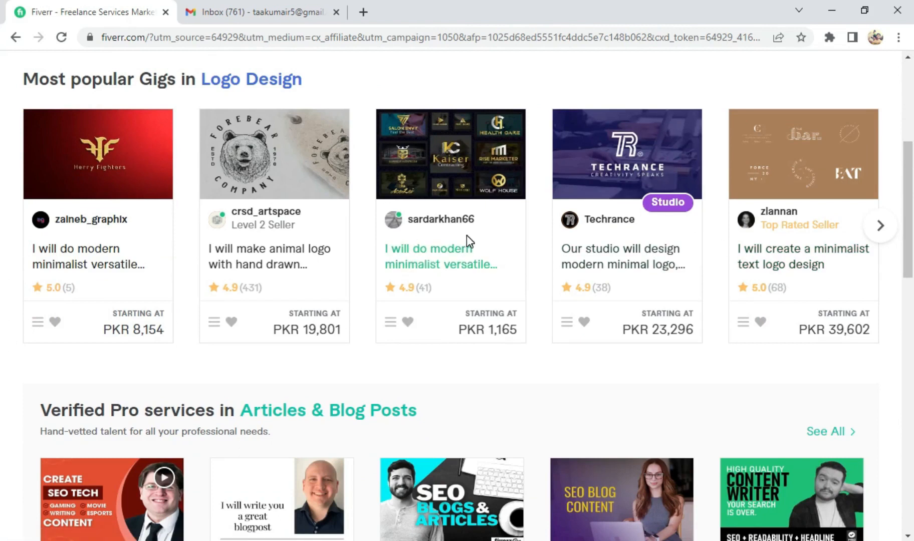
pyautogui.scroll(-1, 613, 371)
pyautogui.scroll(-3, 612, 371)
pyautogui.scroll(9, 10, 265)
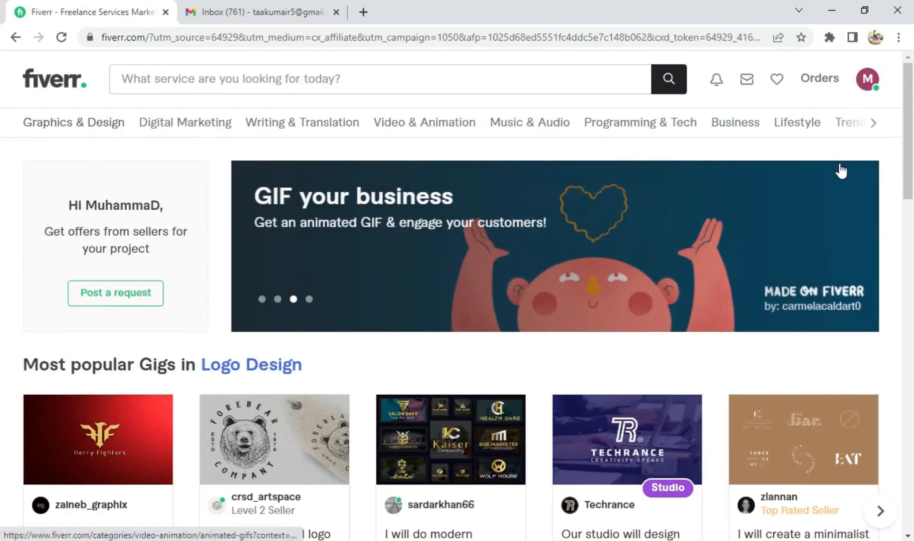
pyautogui.click(869, 84)
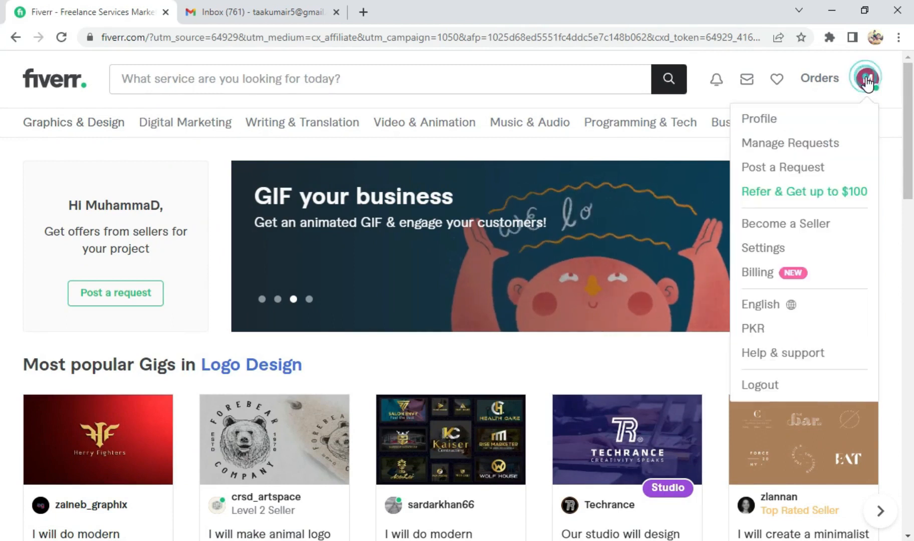
pyautogui.click(764, 120)
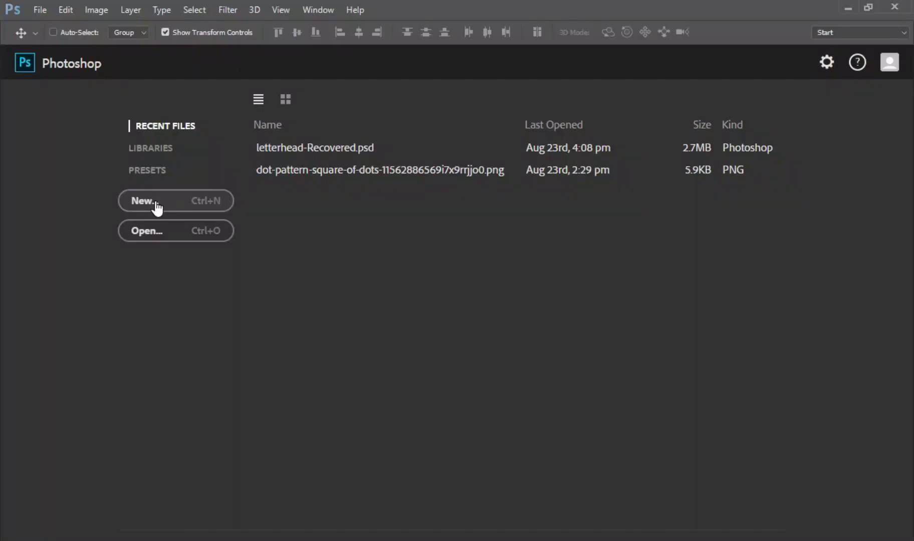
# Create a new 500 × 500 pixel Photoshop document named 'Profile Picture'
pyautogui.click(155, 204)
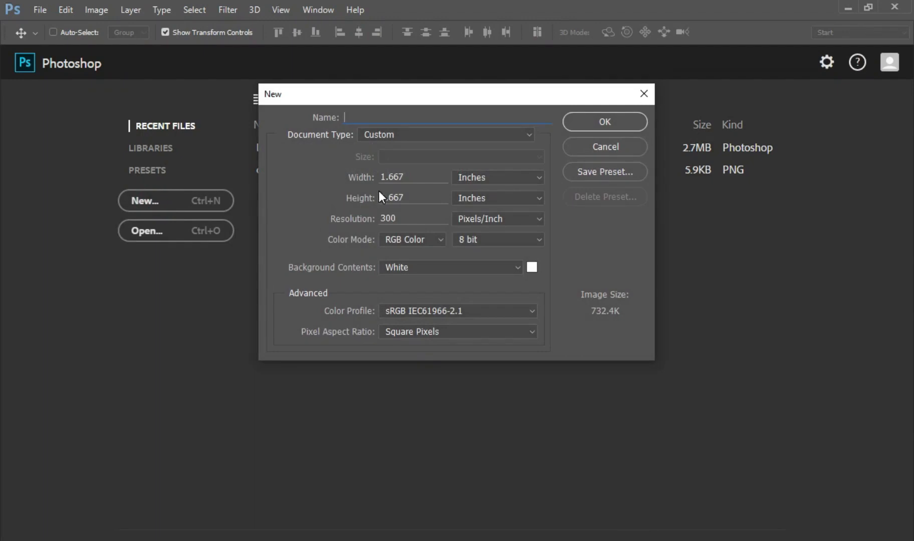
pyautogui.click(481, 179)
pyautogui.click(499, 185)
pyautogui.click(380, 120)
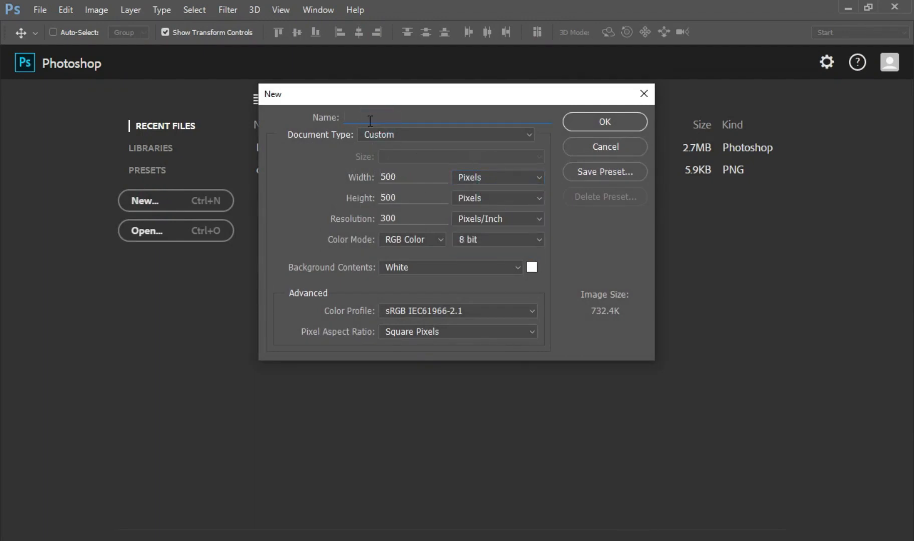
pyautogui.write('Profile Picture')
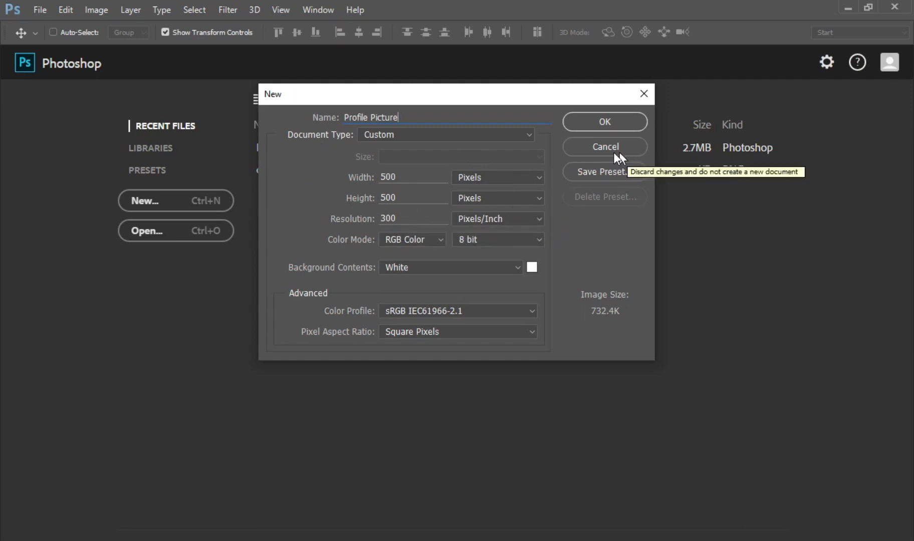
pyautogui.click(603, 118)
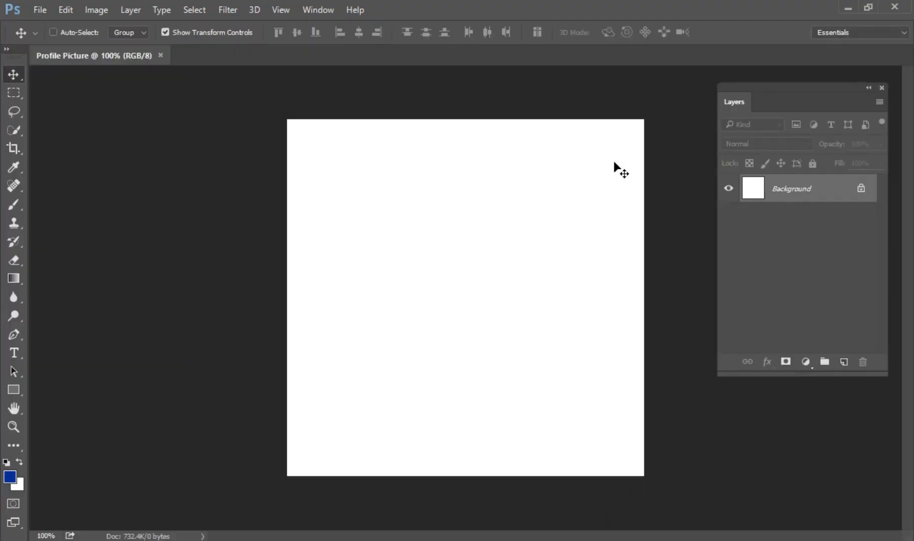
# Set the foreground colour to a darker blue
pyautogui.click(21, 352)
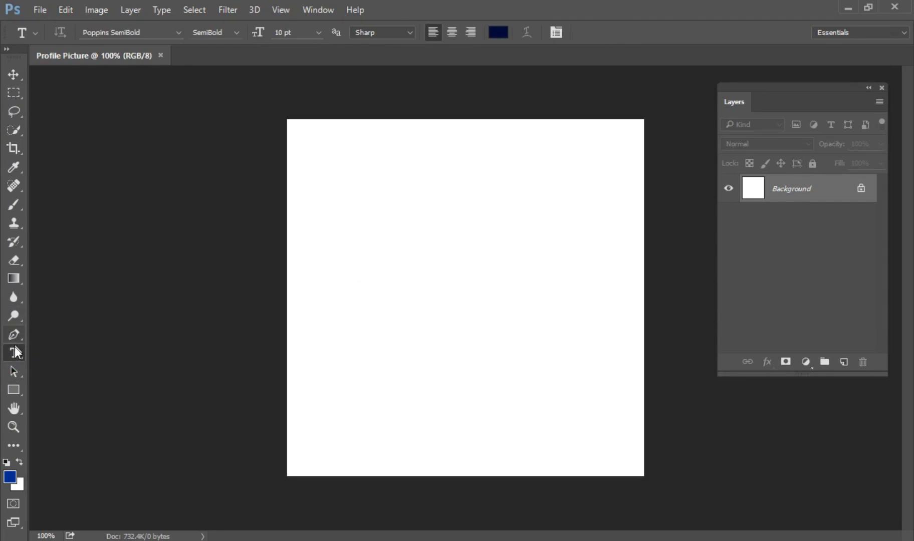
pyautogui.click(10, 478)
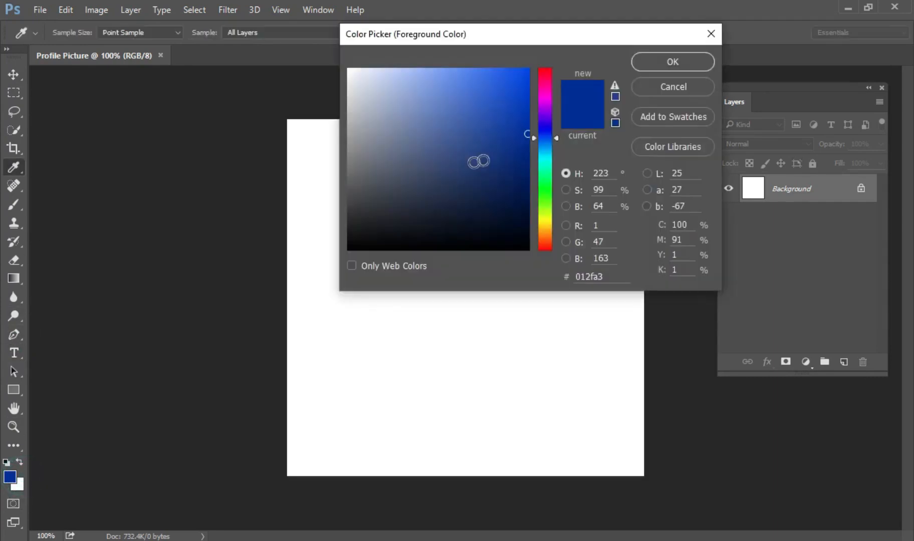
pyautogui.moveTo(529, 134)
pyautogui.mouseDown()
pyautogui.moveTo(531, 159)
pyautogui.moveTo(547, 153)
pyautogui.moveTo(546, 143)
pyautogui.mouseUp()
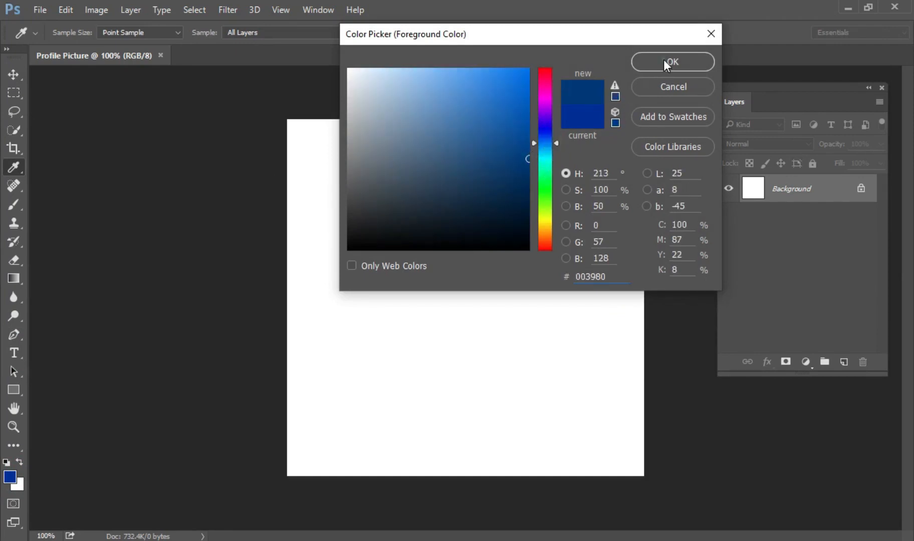
pyautogui.click(664, 61)
# Add a capital 'U' text layer on the canvas
pyautogui.press('t')
pyautogui.click(407, 237)
pyautogui.write('u')
pyautogui.press('BackSpace')
pyautogui.write('U')
pyautogui.click(14, 74)
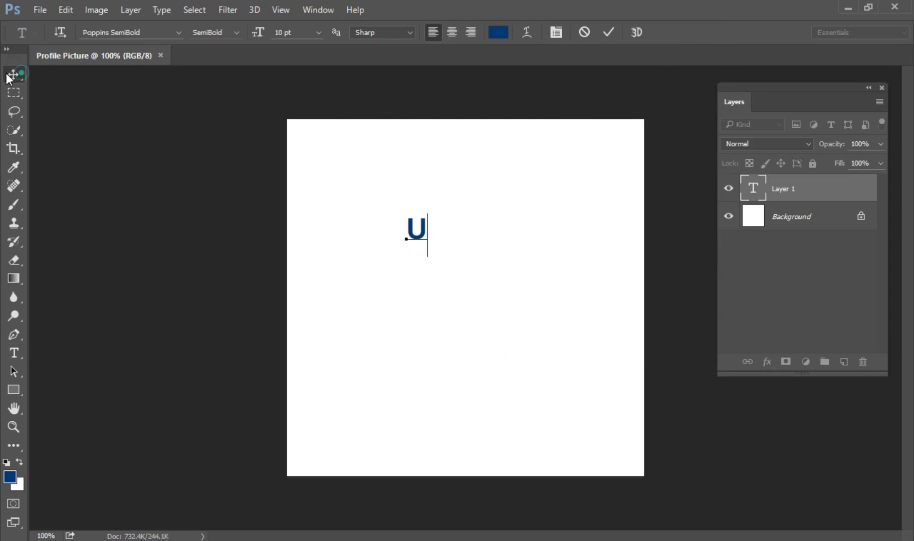
# Scale the U up to about 960% and move it lower on the canvas
pyautogui.moveTo(426, 243); pyautogui.dragTo(486, 380)
pyautogui.moveTo(428, 261); pyautogui.dragTo(430, 335)
pyautogui.moveTo(486, 454); pyautogui.dragTo(537, 461)
pyautogui.moveTo(474, 311); pyautogui.dragTo(461, 328)
# Apply the U's size, then duplicate it and rotate the copy into a D beside it
pyautogui.click(622, 32)
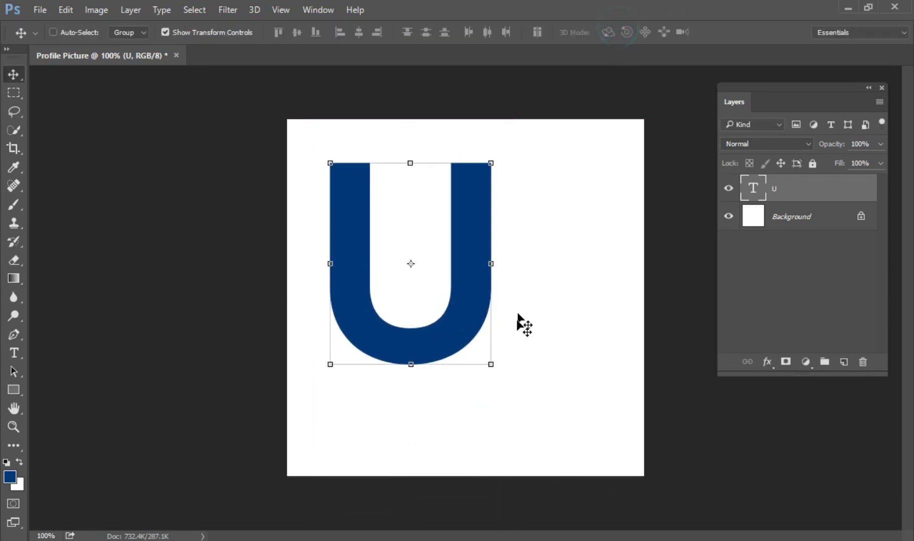
pyautogui.moveTo(469, 313); pyautogui.dragTo(467, 332)
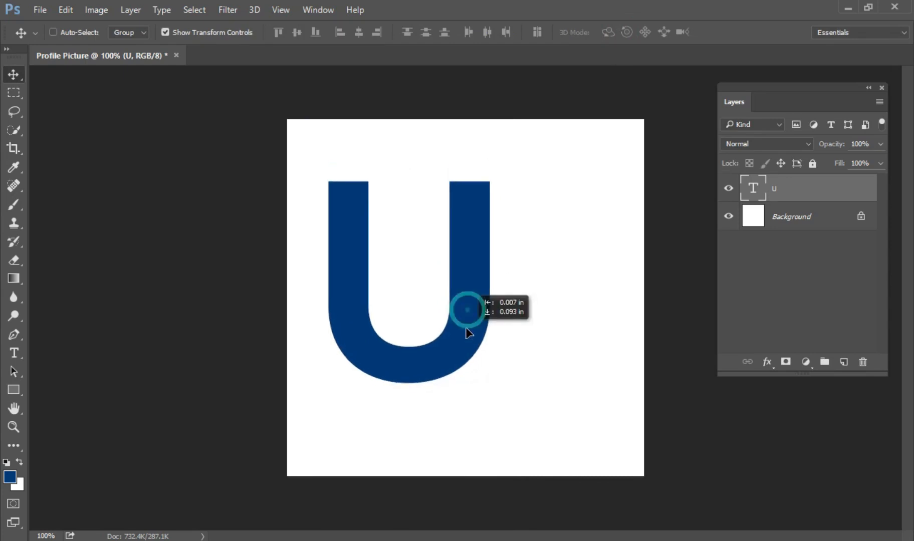
pyautogui.moveTo(474, 296); pyautogui.dragTo(628, 299)
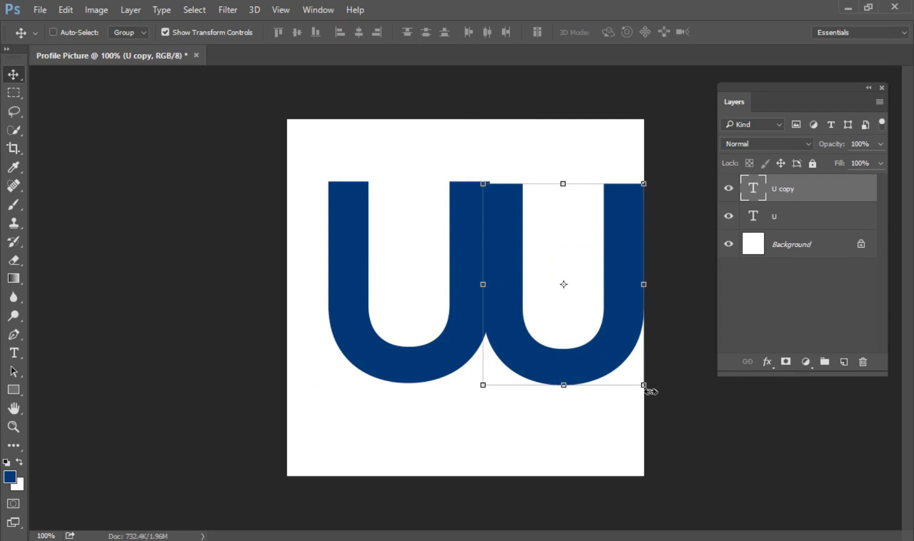
pyautogui.moveTo(650, 397); pyautogui.dragTo(694, 195)
pyautogui.moveTo(691, 127); pyautogui.dragTo(359, 235)
pyautogui.moveTo(565, 387); pyautogui.dragTo(606, 311)
pyautogui.click(622, 32)
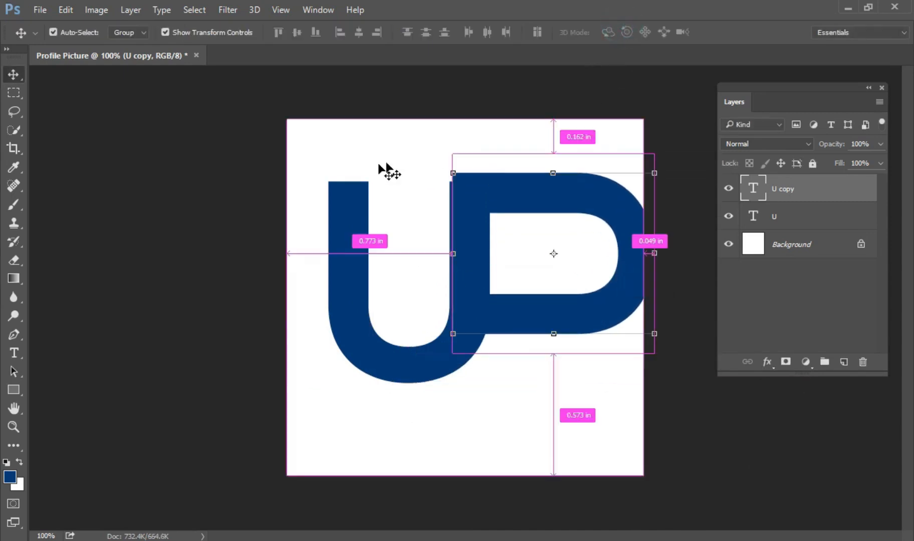
# Align the tops of both letters and move the pair left and down
pyautogui.moveTo(366, 153); pyautogui.dragTo(549, 274)
pyautogui.click(279, 32)
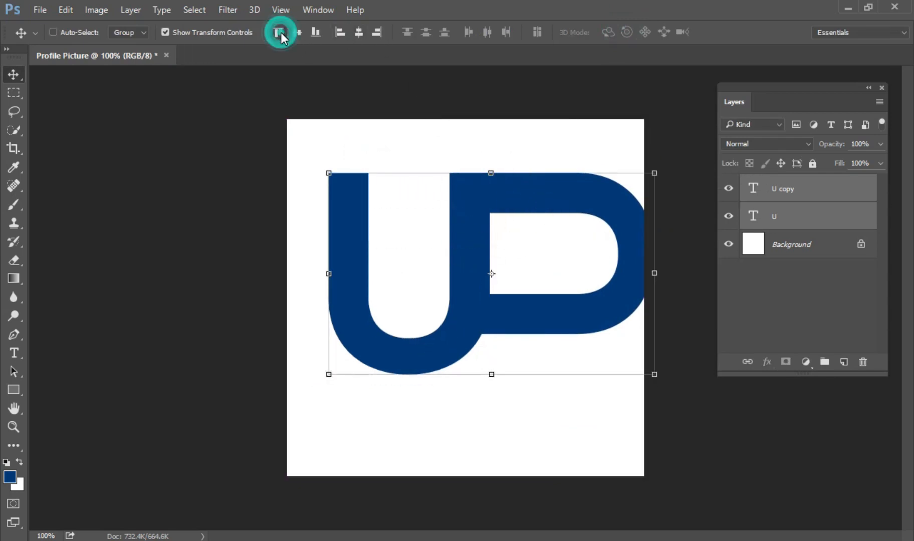
pyautogui.click(519, 144)
pyautogui.moveTo(580, 440); pyautogui.dragTo(577, 441)
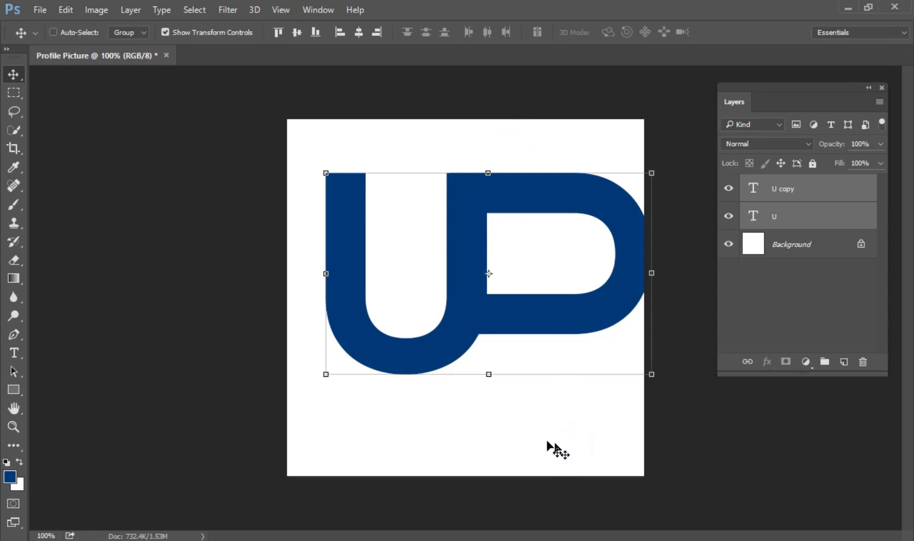
pyautogui.moveTo(521, 320); pyautogui.dragTo(505, 354)
# Scale the UD logo down to 77.11% and commit the resize
pyautogui.click(635, 407)
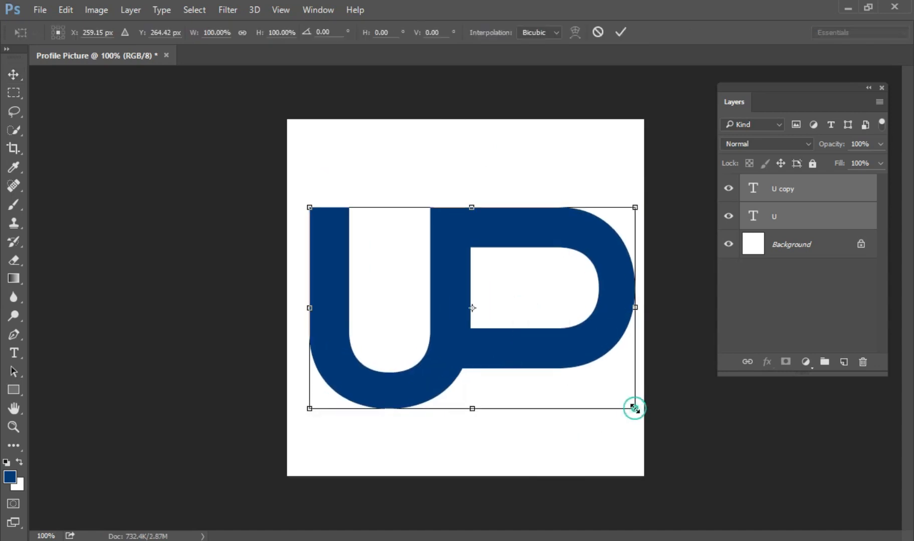
pyautogui.moveTo(634, 410); pyautogui.dragTo(597, 386)
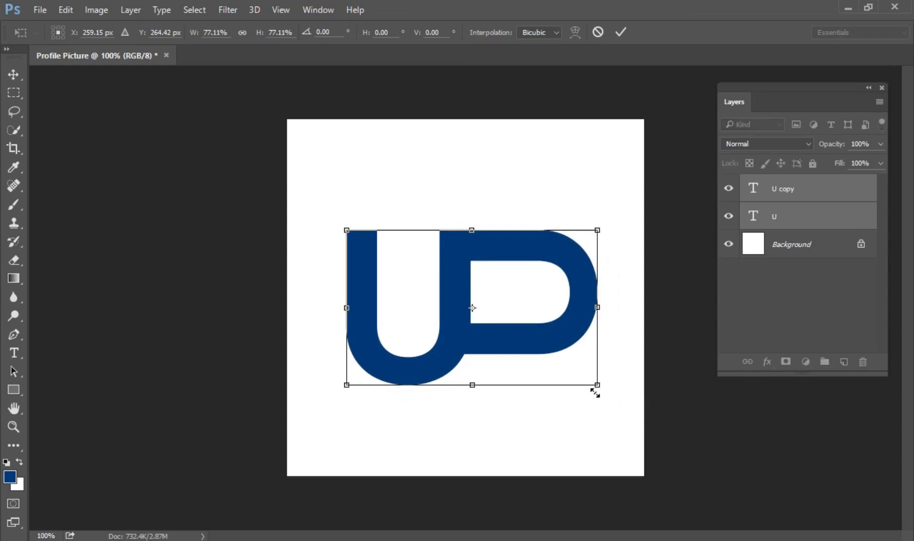
pyautogui.click(622, 33)
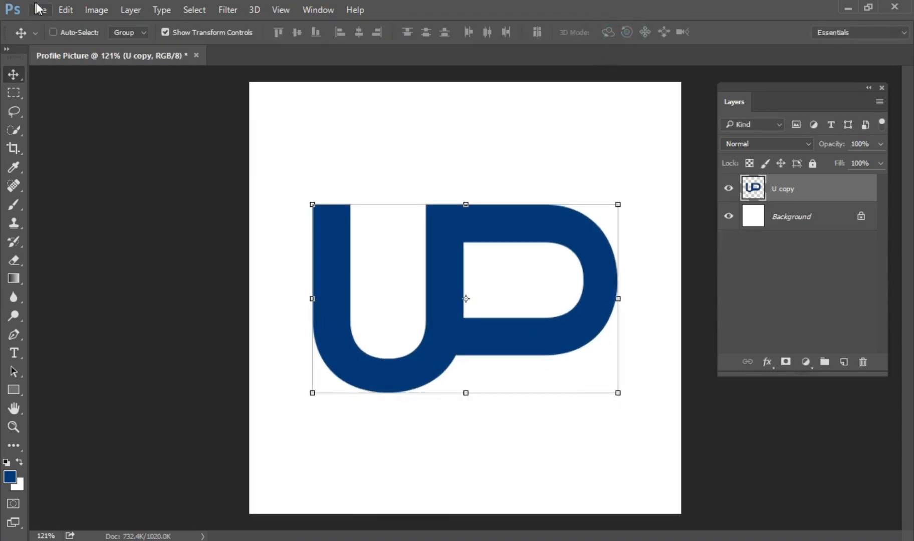
pyautogui.click(45, 11)
# Save the logo as the JPEG 'Profile Picture.jpg' on the Desktop with default JPEG options
pyautogui.moveTo(66, 10)
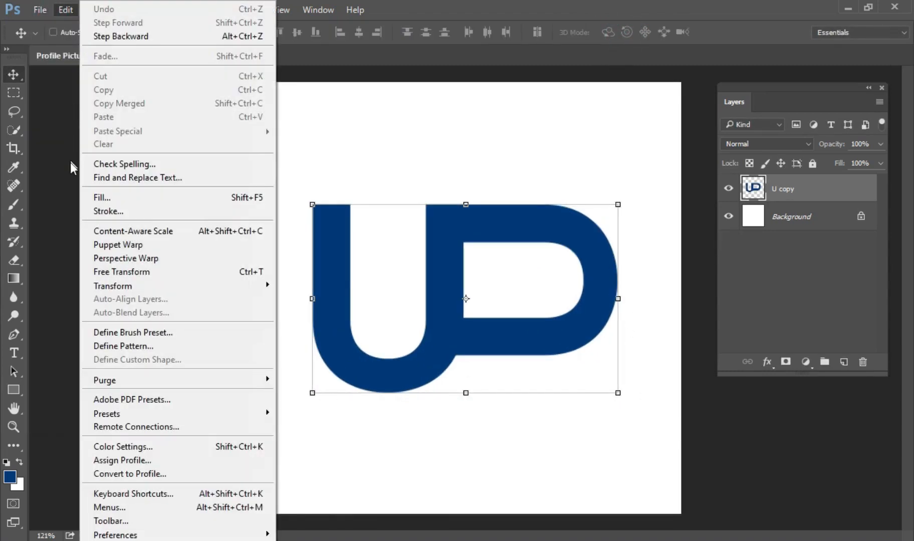
pyautogui.click(77, 167)
pyautogui.click(164, 406)
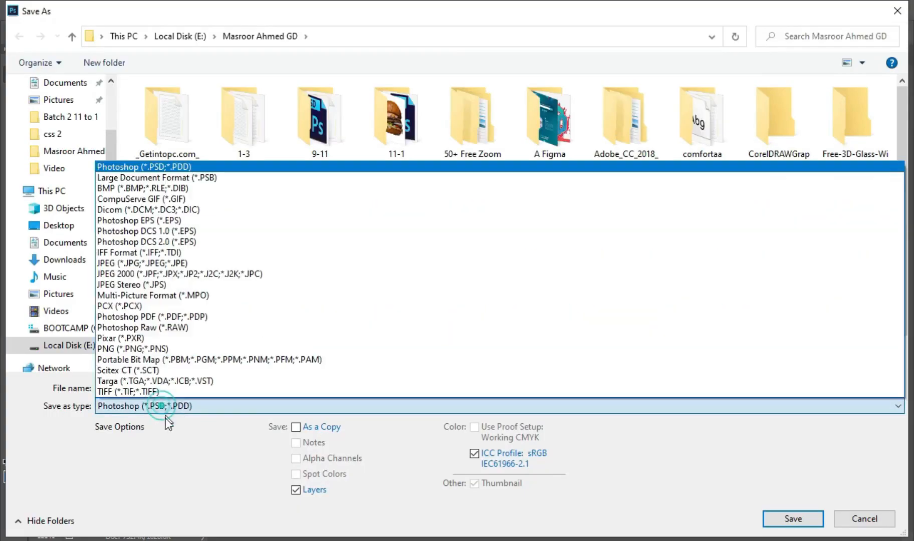
pyautogui.click(168, 264)
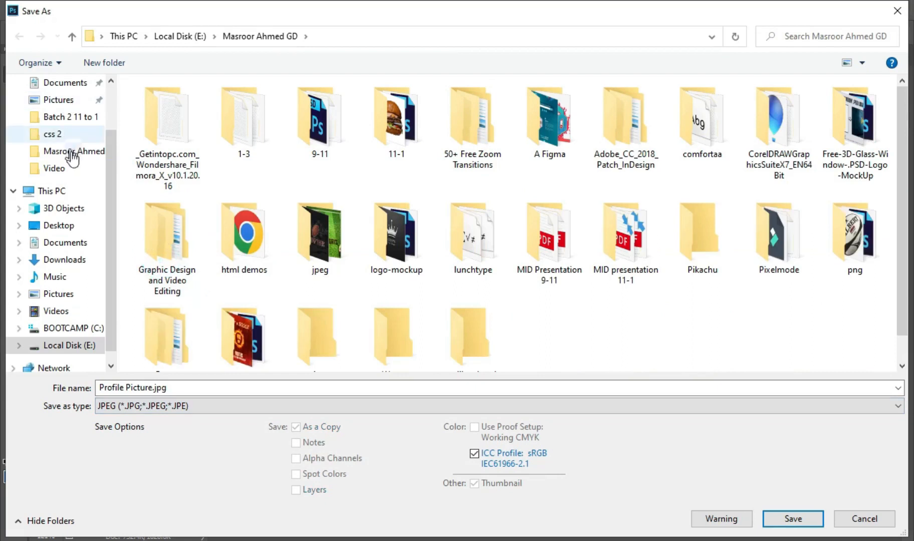
pyautogui.scroll(2, 72, 159)
pyautogui.click(60, 290)
pyautogui.click(811, 522)
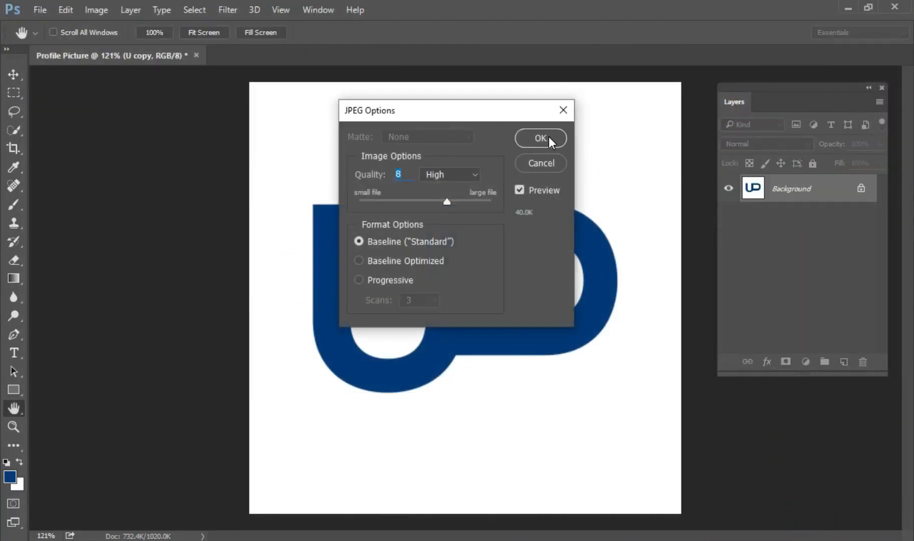
pyautogui.click(541, 138)
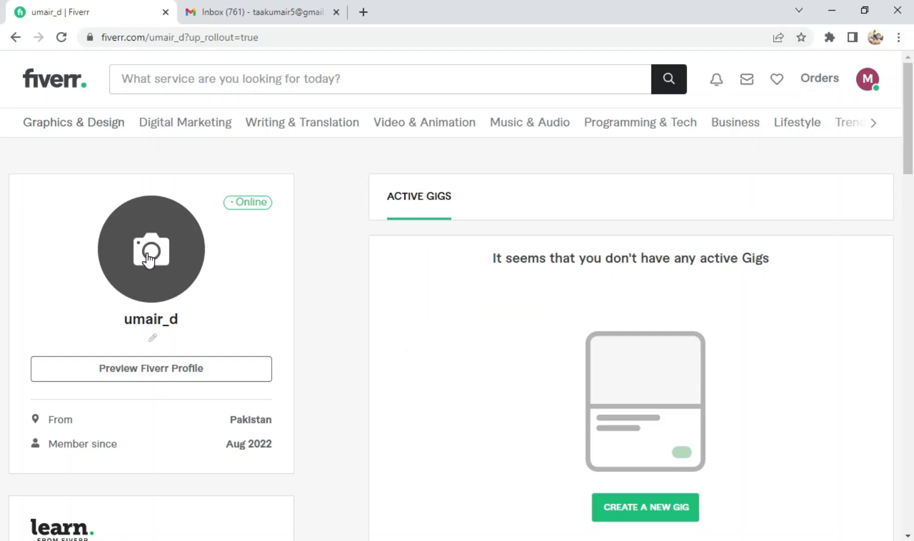
pyautogui.click(149, 260)
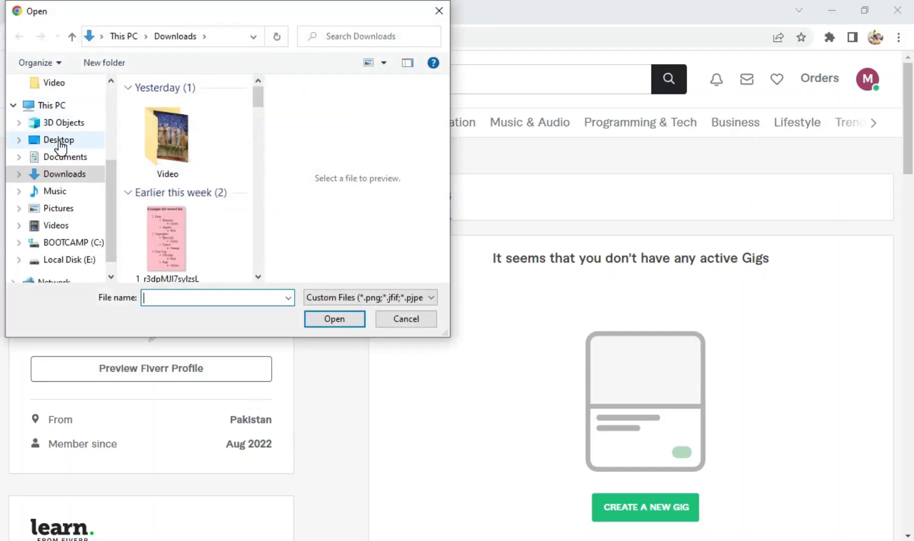
# Upload Profile Picture.jpg from the Desktop as the Fiverr profile photo
pyautogui.click(60, 142)
pyautogui.scroll(-5, 143, 206)
pyautogui.scroll(-3, 211, 223)
pyautogui.scroll(-5, 243, 211)
pyautogui.scroll(-2, 241, 207)
pyautogui.click(164, 231)
pyautogui.click(357, 320)
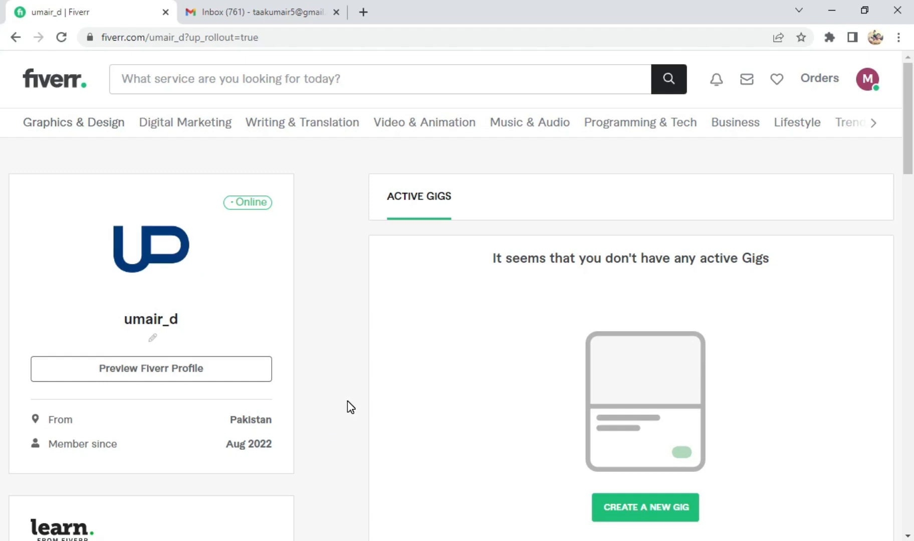
# Open the profile description editor and begin the introduction with Logo Design as a skill
pyautogui.scroll(-3, 90, 423)
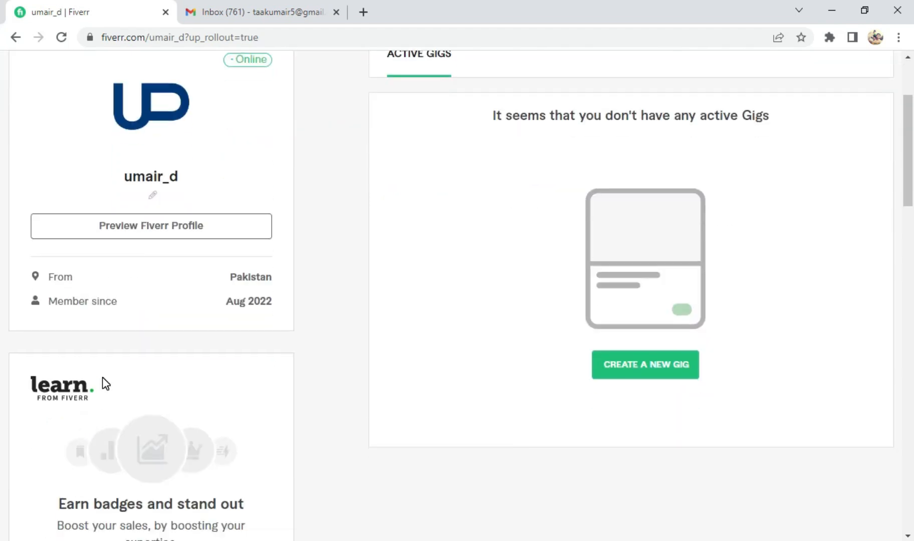
pyautogui.scroll(-7, 81, 433)
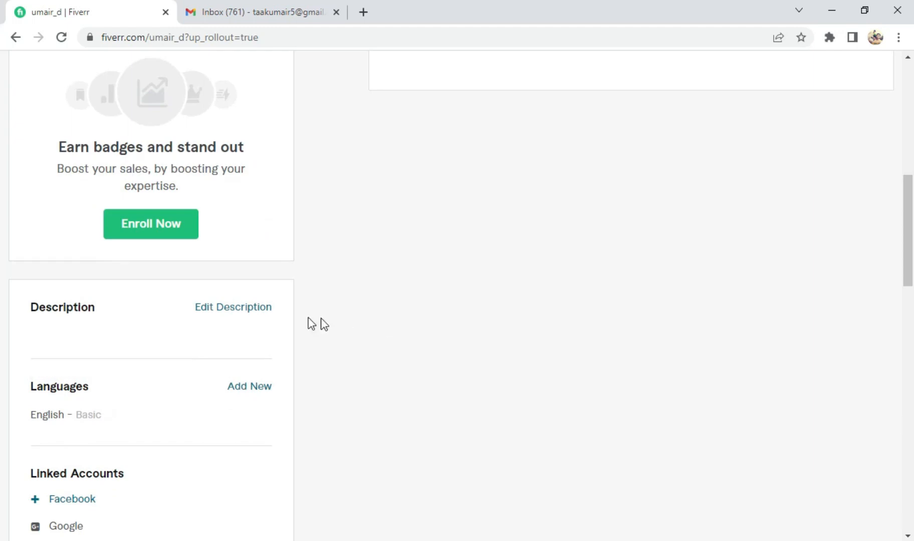
pyautogui.click(236, 316)
pyautogui.scroll(-3, 55, 527)
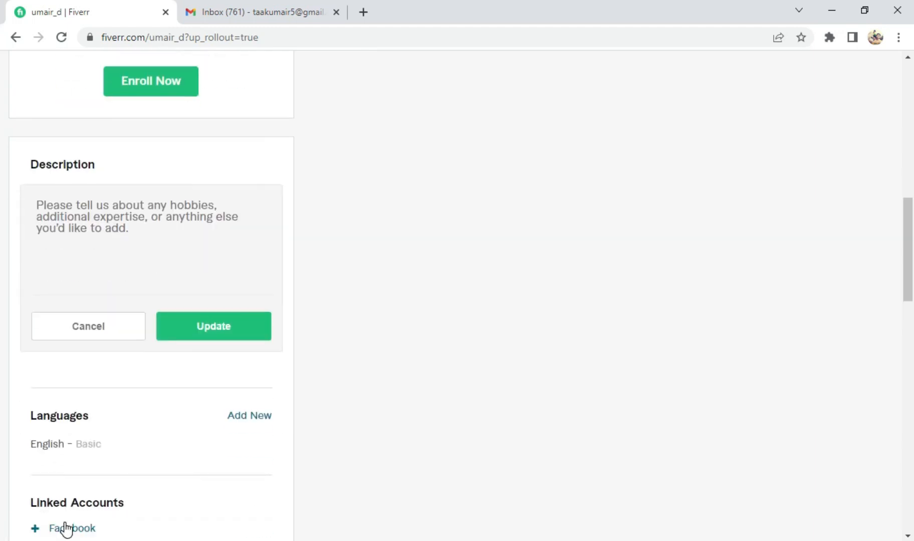
pyautogui.click(238, 333)
pyautogui.click(216, 164)
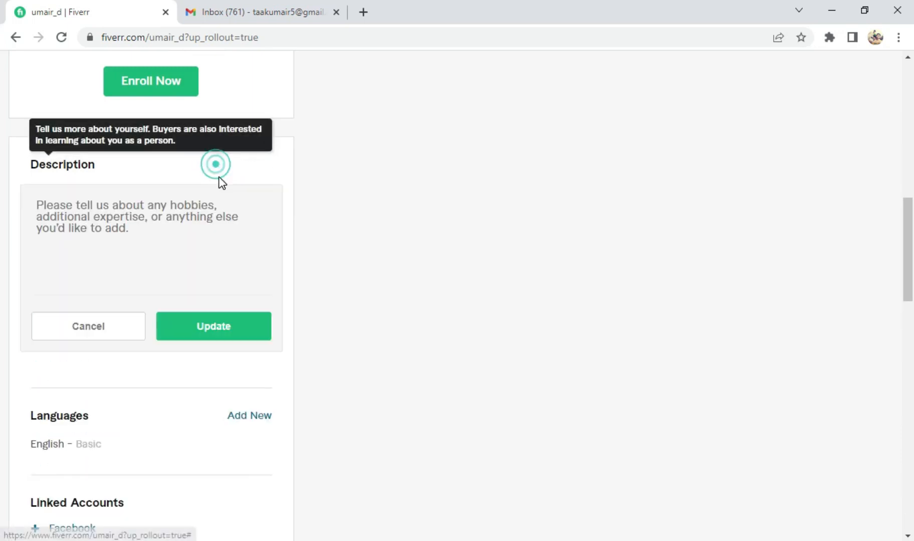
pyautogui.click(96, 208)
pyautogui.click(139, 232)
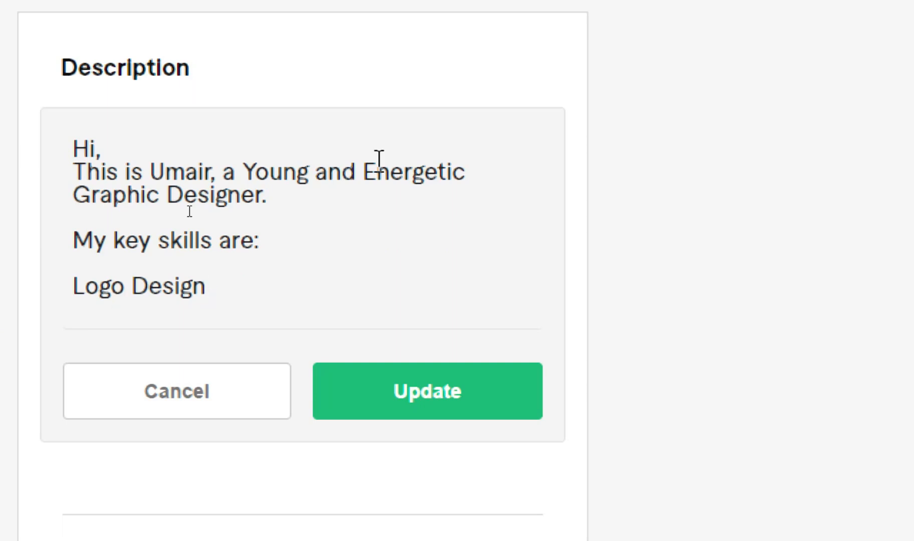
# Add 'Stationary Design' and a closing 'I am here…' sentence, then update the description
pyautogui.press('Return')
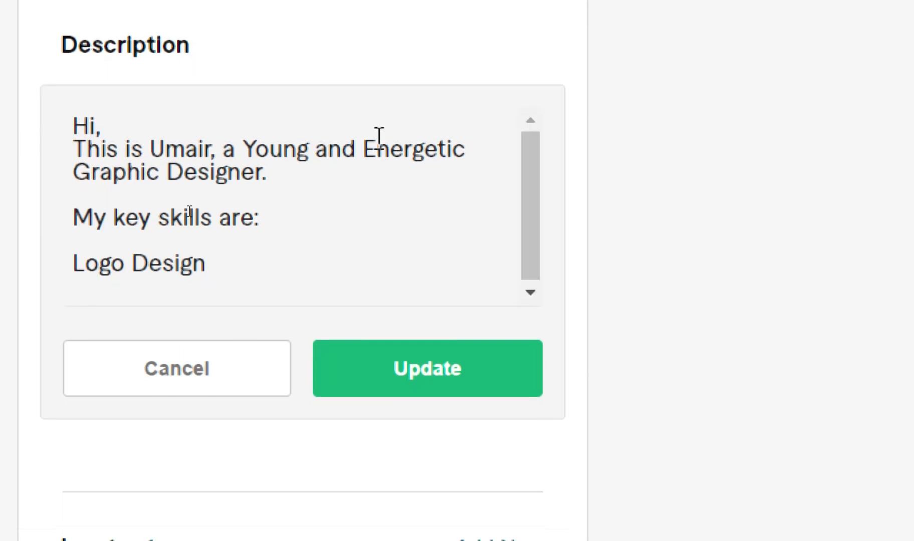
pyautogui.write('Stationary')
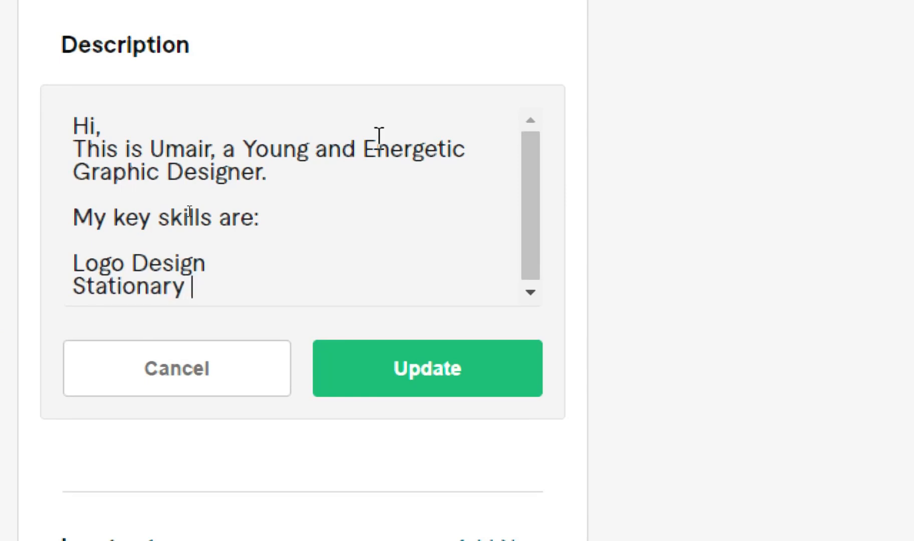
pyautogui.write(' Design')
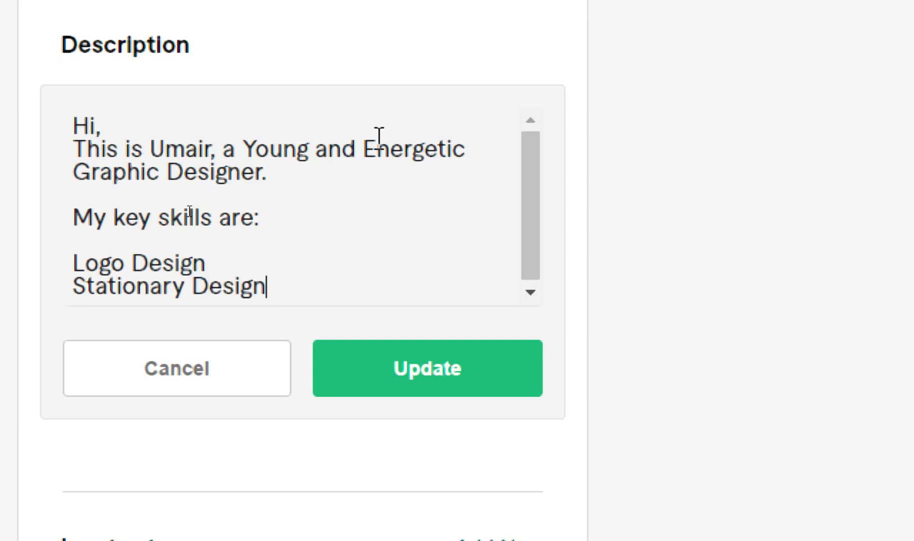
pyautogui.press('Return')
pyautogui.press('Return')
pyautogui.write('I ')
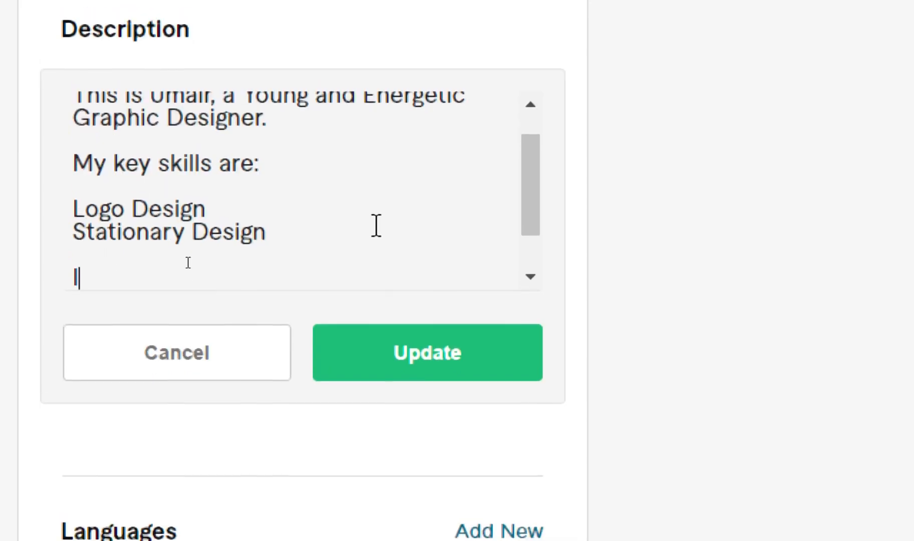
pyautogui.write('am ')
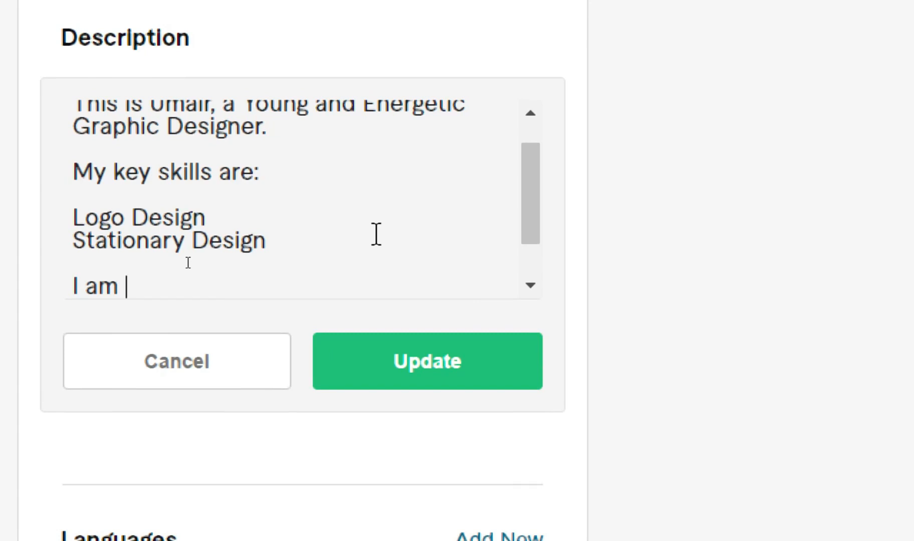
pyautogui.write('here')
pyautogui.write('to provide you with every possible service at your disposal.')
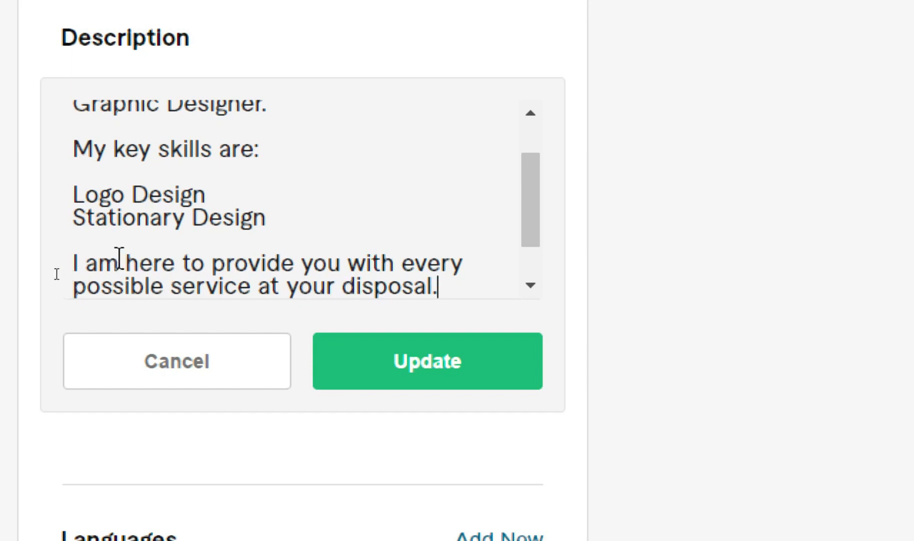
pyautogui.scroll(-3, 497, 377)
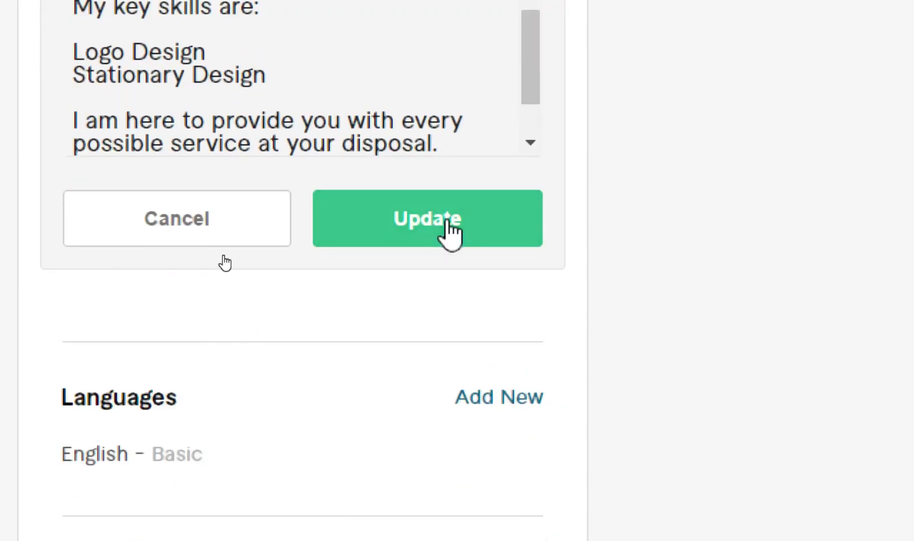
pyautogui.scroll(5, 481, 126)
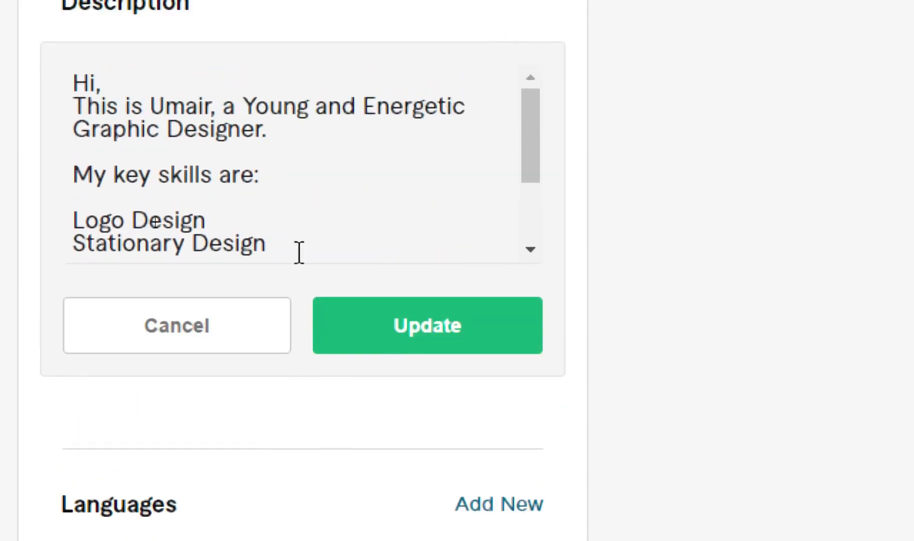
pyautogui.click(398, 343)
pyautogui.scroll(2, 120, 25)
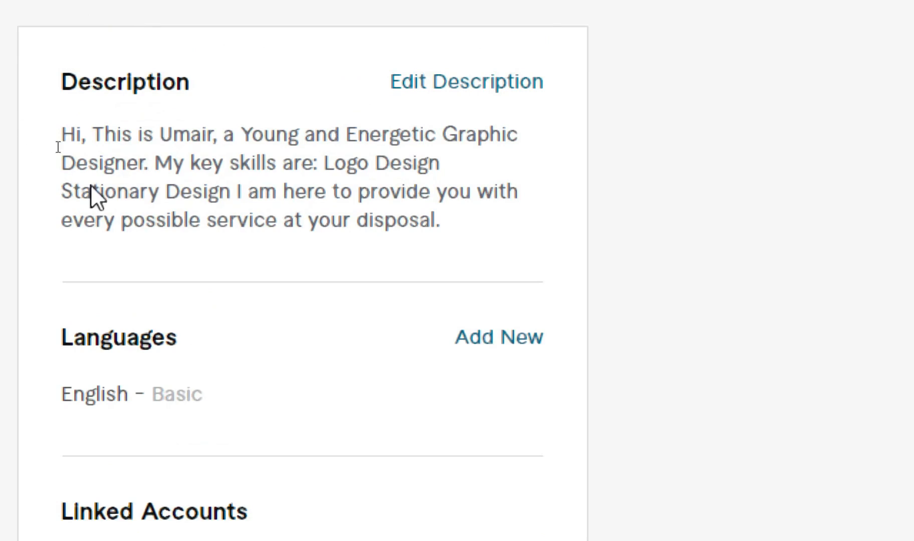
# Scroll the profile past Languages and Linked Accounts to the empty Skills and Education sections
pyautogui.moveTo(299, 101)
pyautogui.scroll(-3, 1, 193)
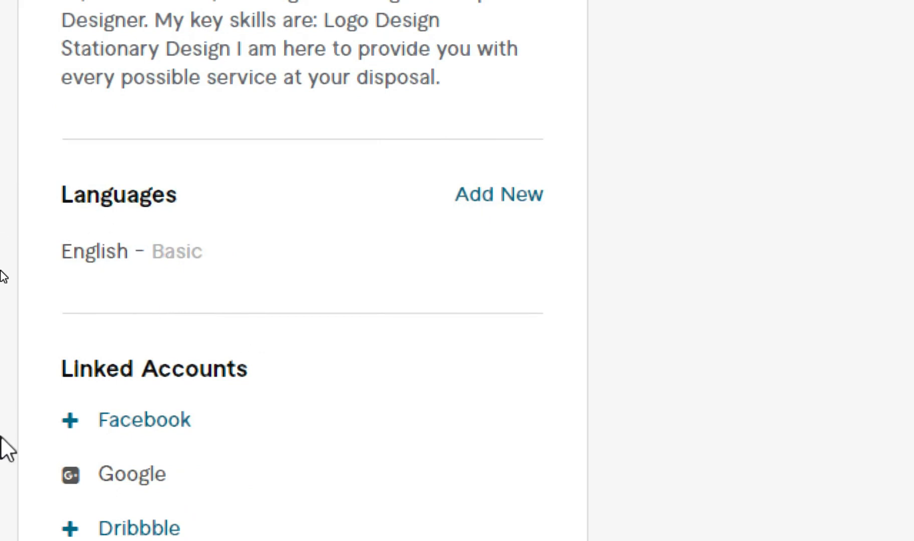
pyautogui.scroll(-6, 2, 450)
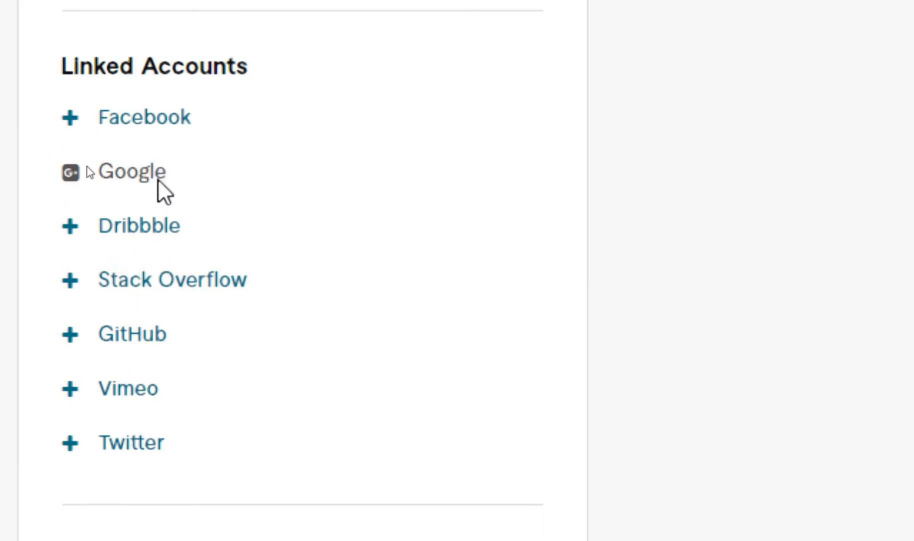
pyautogui.scroll(-5, 277, 380)
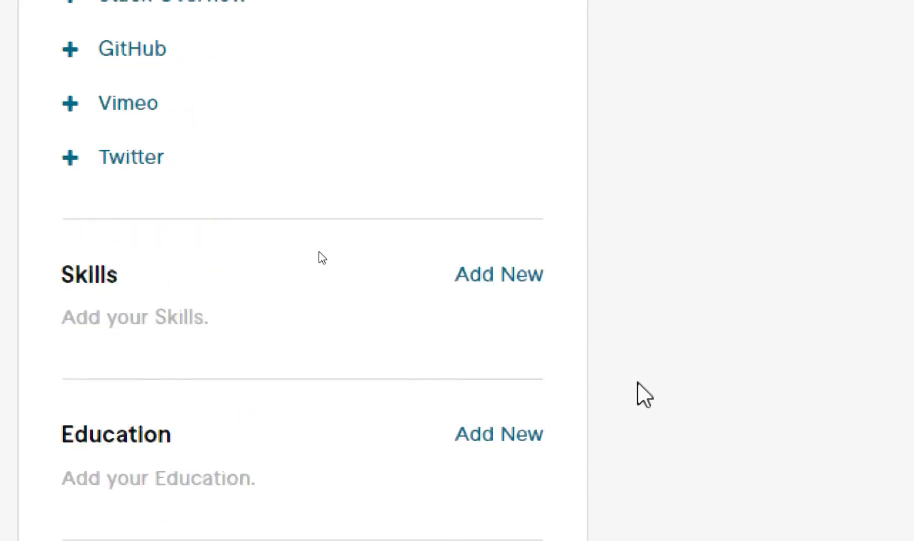
pyautogui.scroll(2, 259, 338)
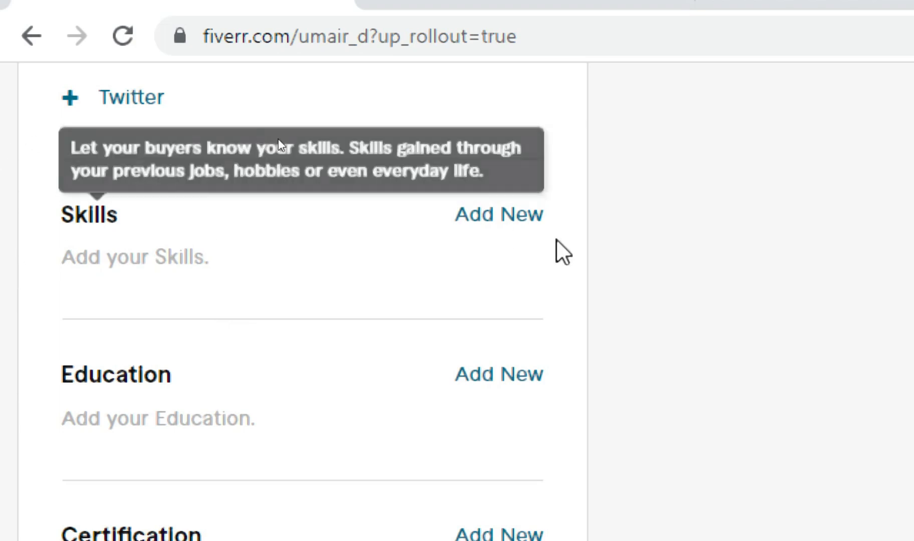
# Add Logo design to the profile skills at Expert experience level
pyautogui.click(516, 217)
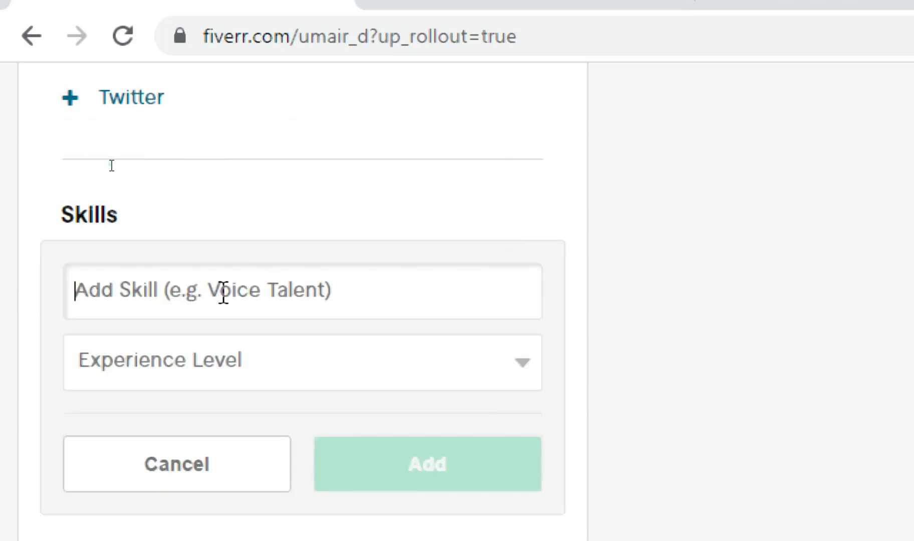
pyautogui.write('Logo')
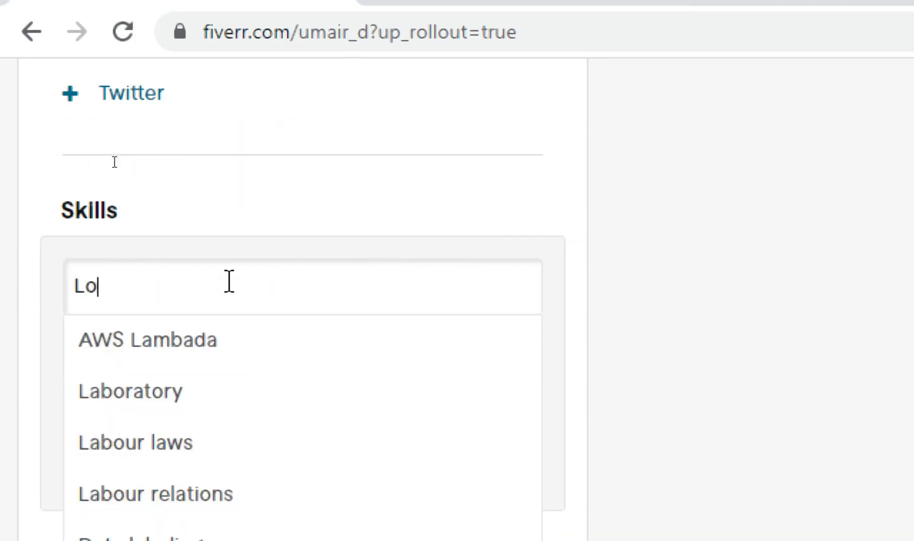
pyautogui.press('Down')
pyautogui.press('Down')
pyautogui.press('Down')
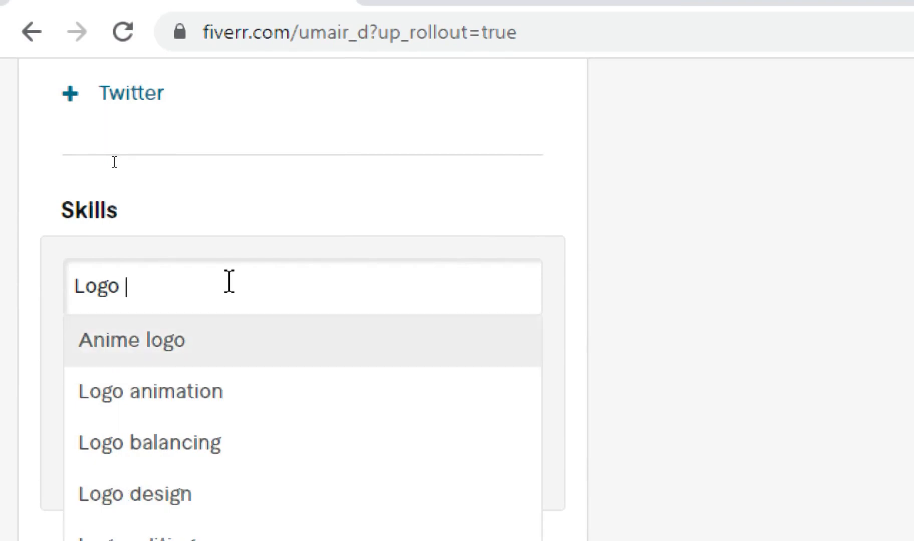
pyautogui.press('Down')
pyautogui.press('Return')
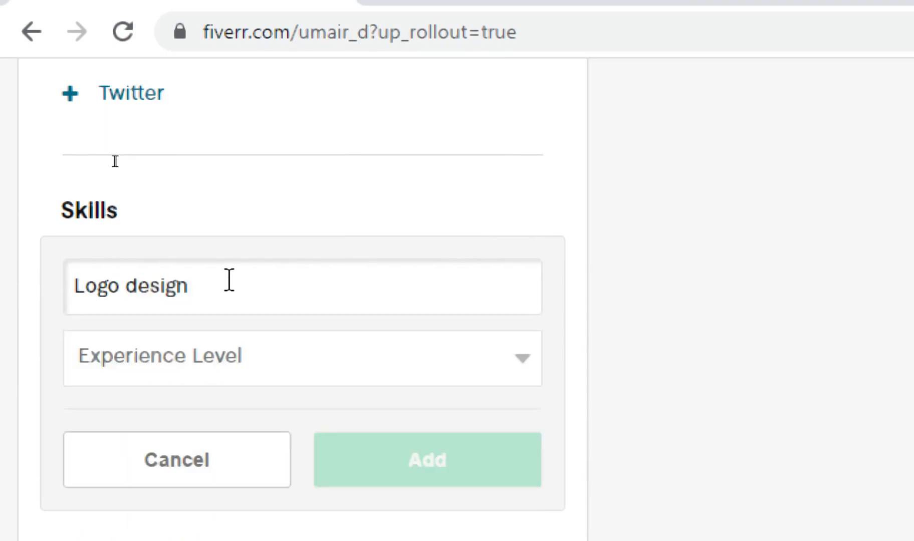
pyautogui.click(236, 371)
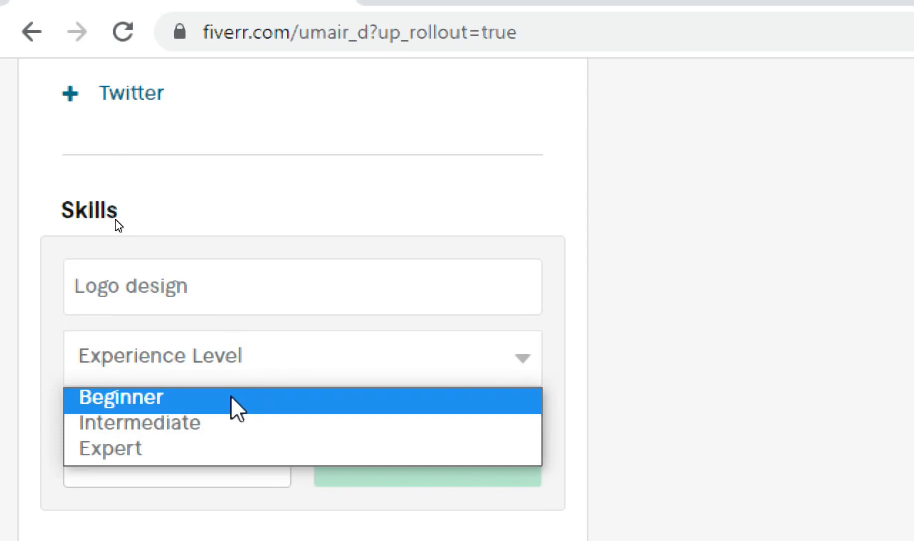
pyautogui.click(293, 454)
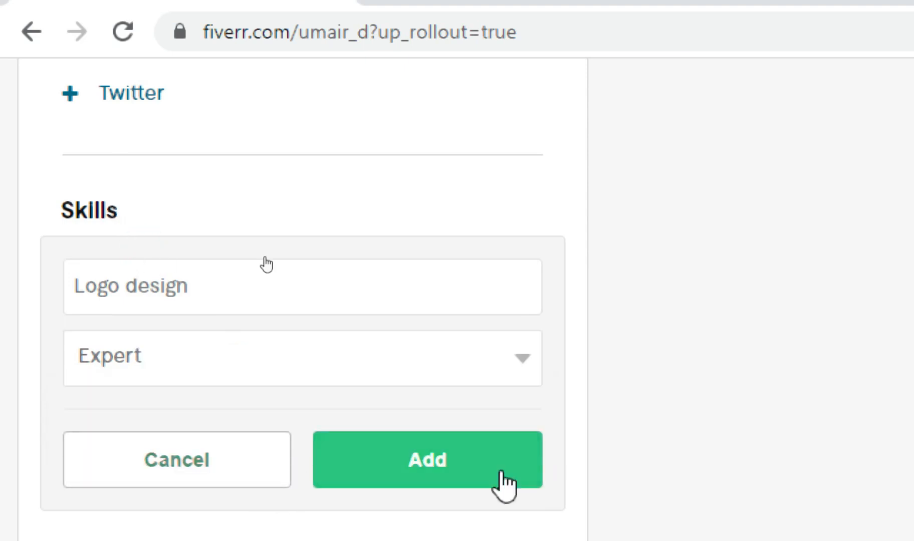
pyautogui.click(462, 473)
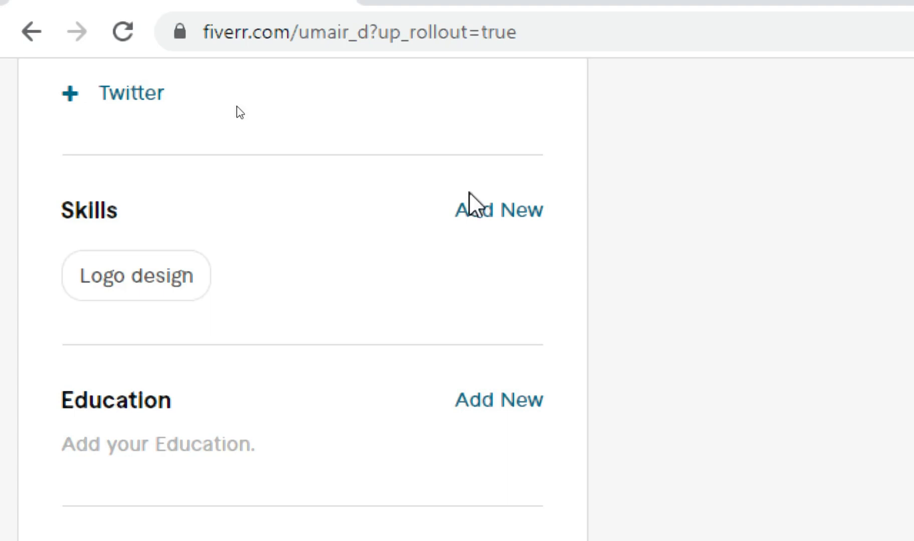
# Add Business card design to the profile skills at Expert experience level
pyautogui.click(536, 209)
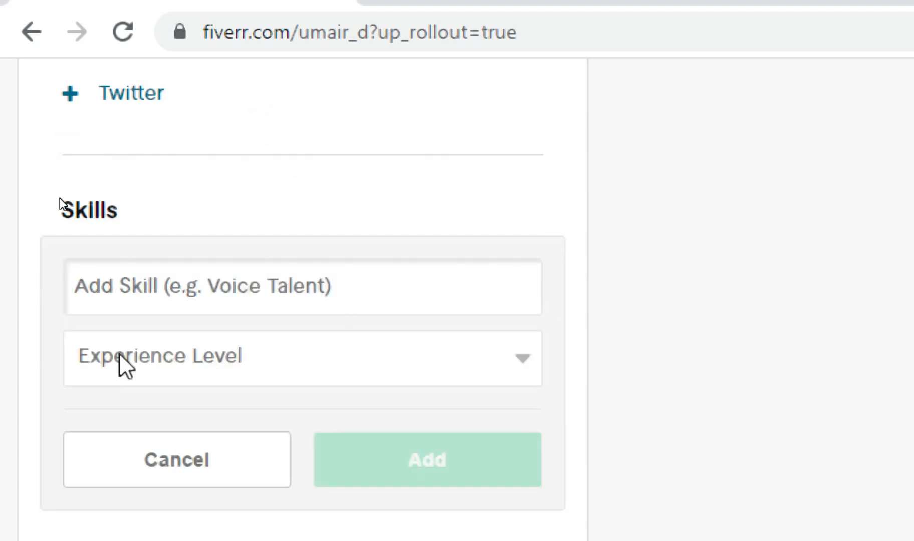
pyautogui.write('Bus')
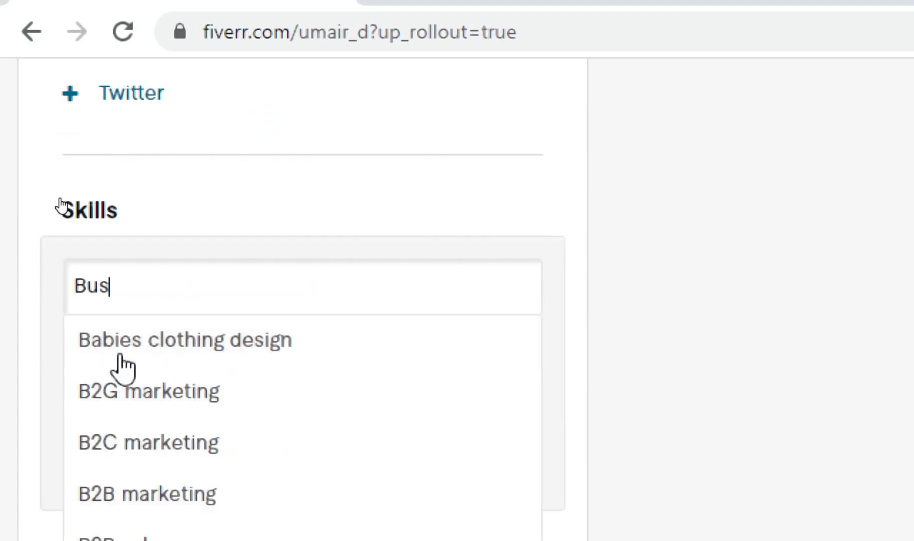
pyautogui.write('ine')
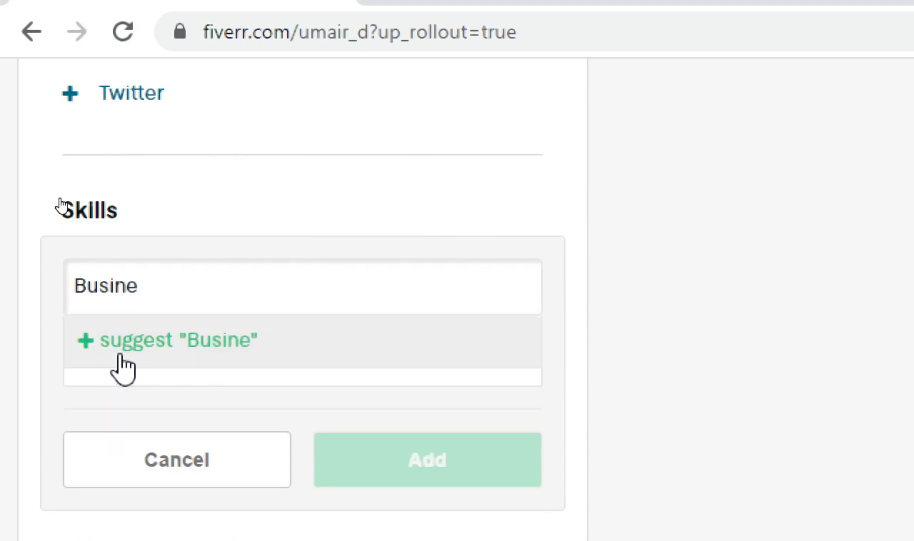
pyautogui.write('ss')
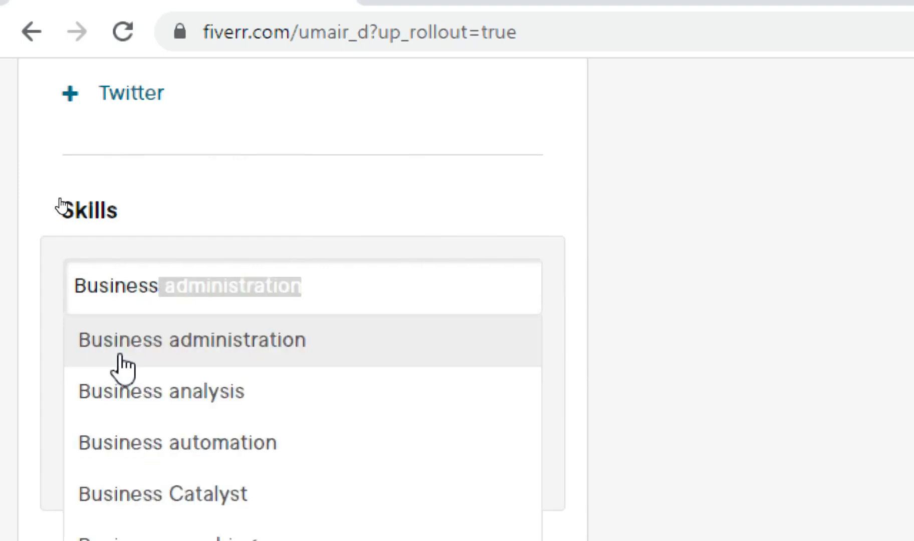
pyautogui.write(' ca')
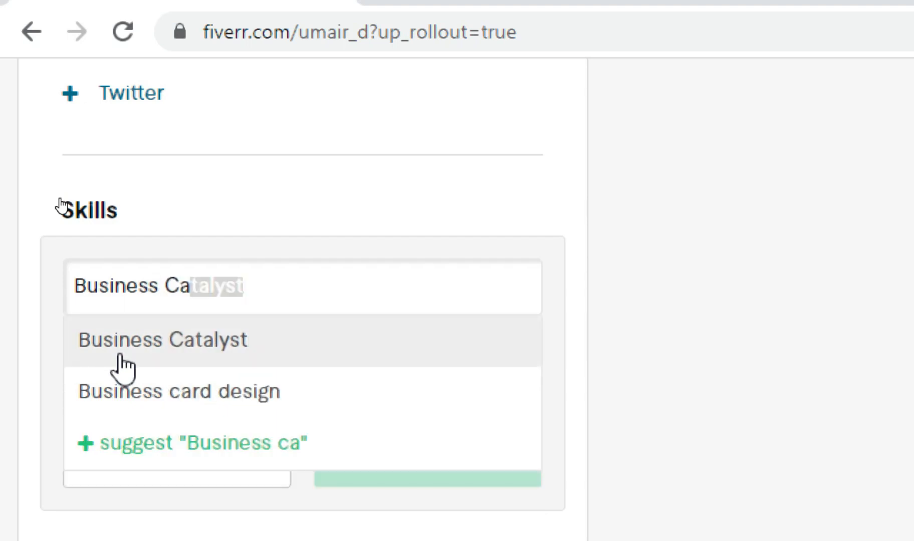
pyautogui.press('Down')
pyautogui.press('Return')
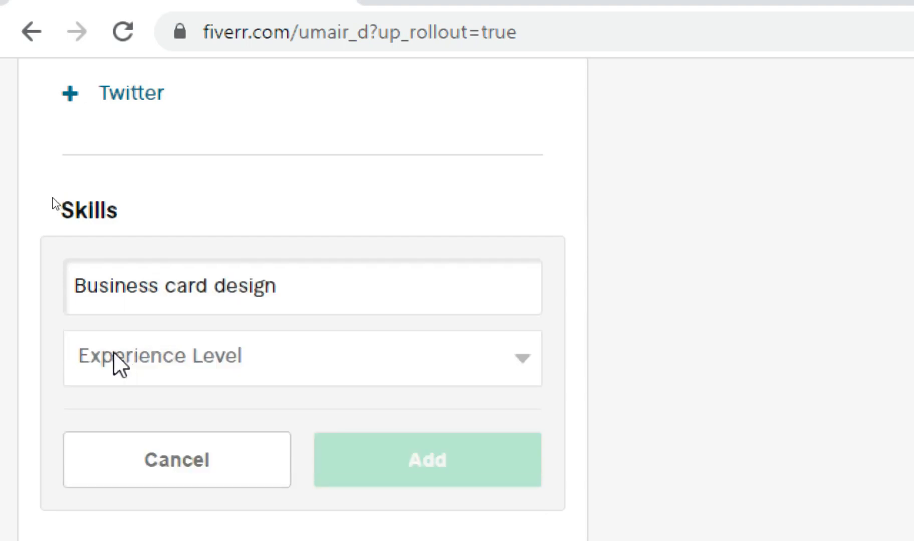
pyautogui.click(117, 363)
pyautogui.click(122, 452)
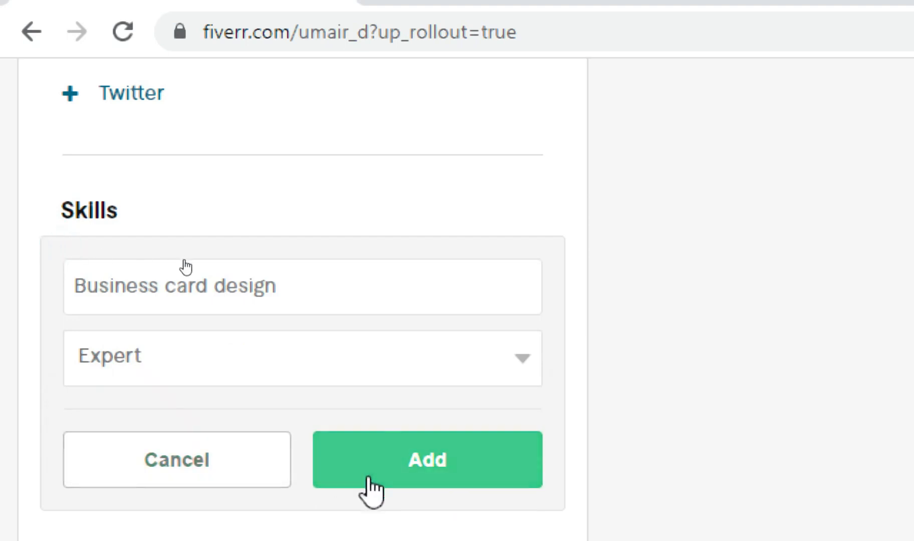
pyautogui.click(382, 468)
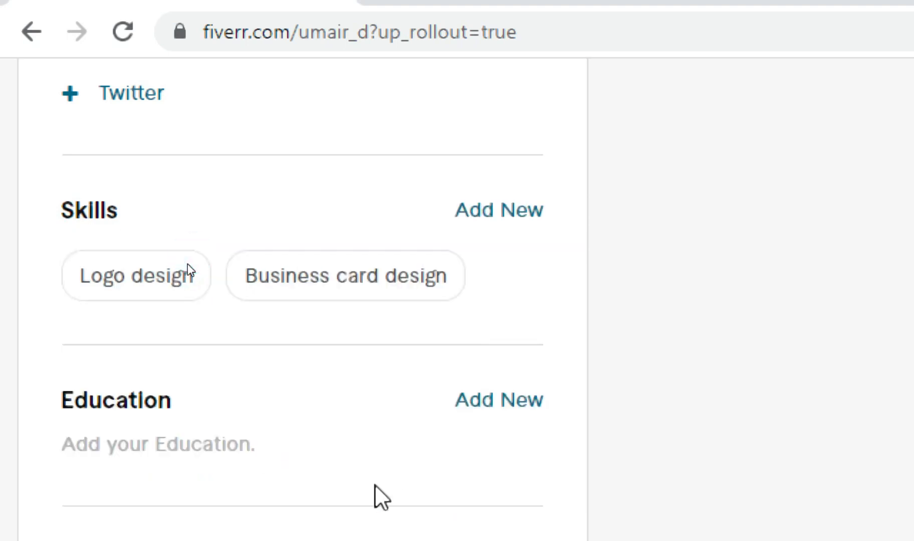
pyautogui.scroll(-5, 579, 400)
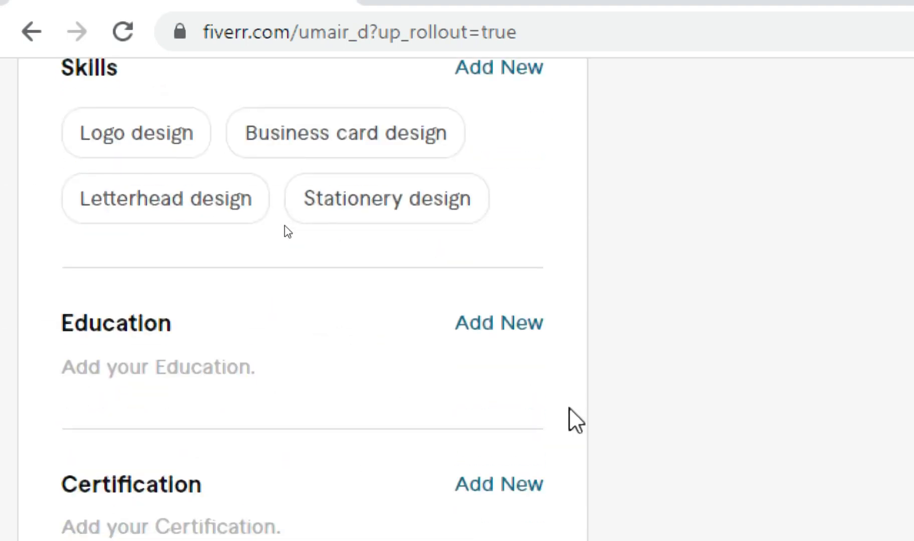
pyautogui.moveTo(257, 362)
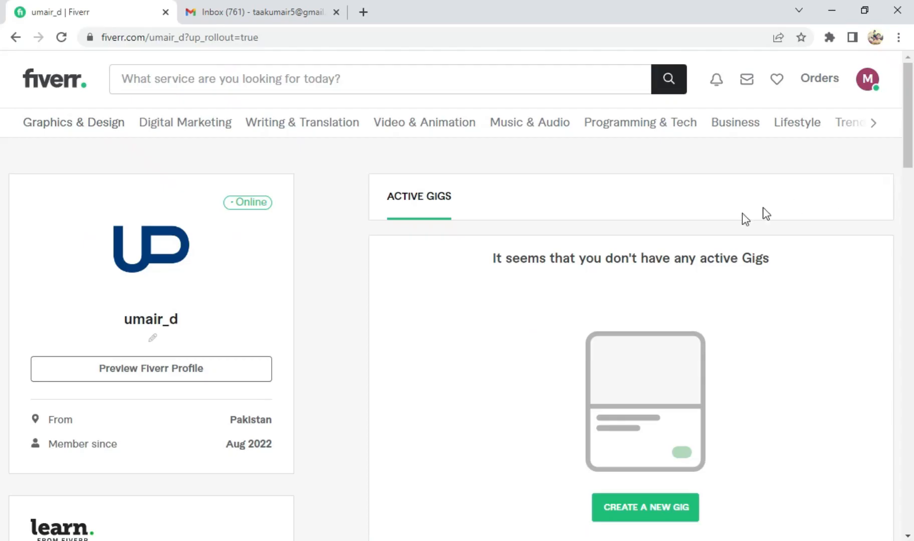
# Start a new gig with CREATE A NEW GIG in the profile's Active Gigs section
pyautogui.scroll(-4, 561, 259)
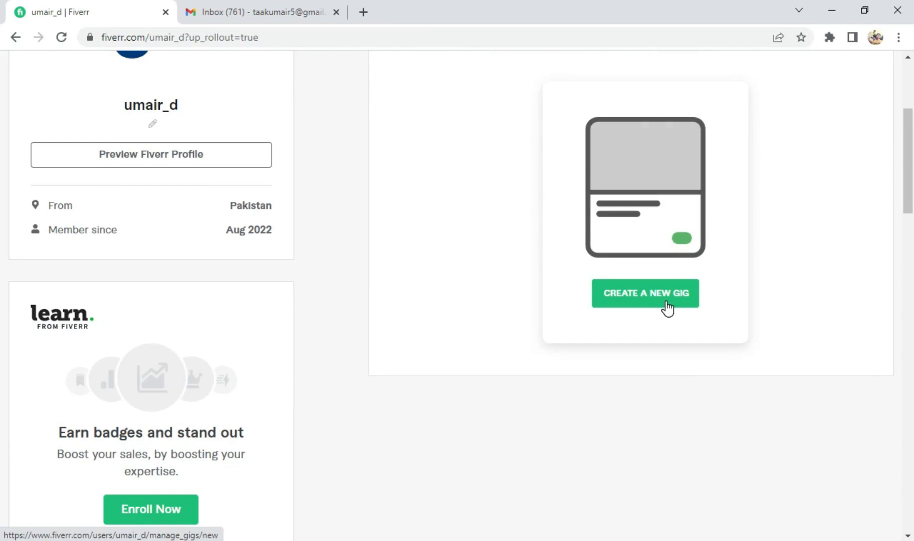
pyautogui.click(668, 304)
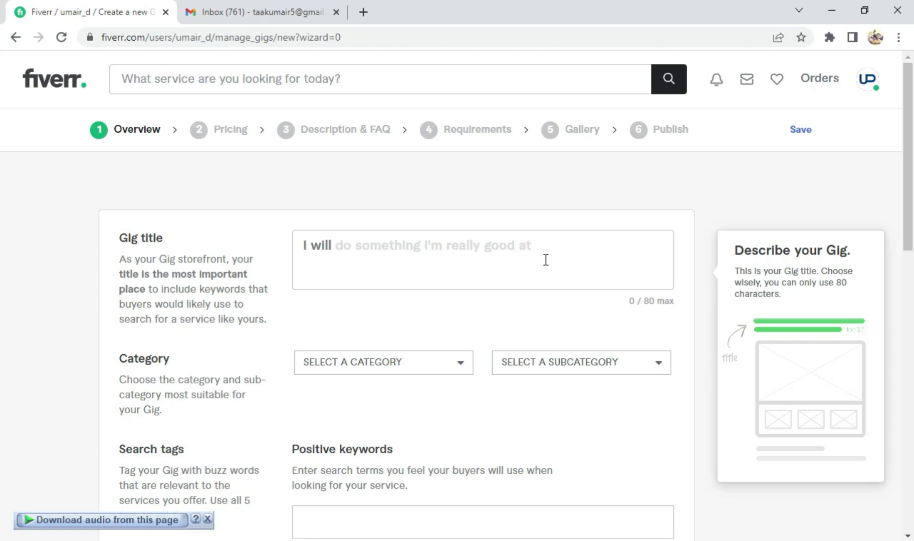
# Enter the gig title 'I will create modern & unique Stationary Design', correcting a typo
pyautogui.click(379, 242)
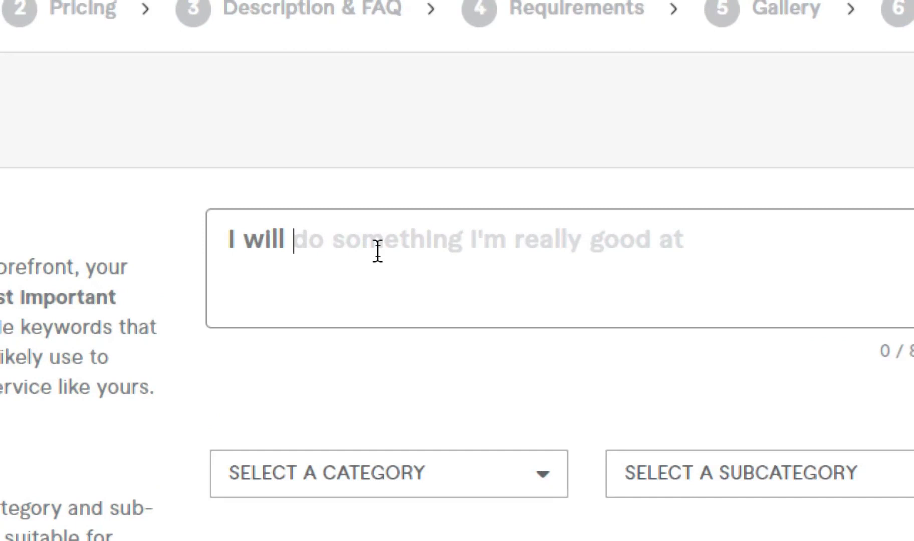
pyautogui.write('create modern & unique Sta')
pyautogui.write('tionary')
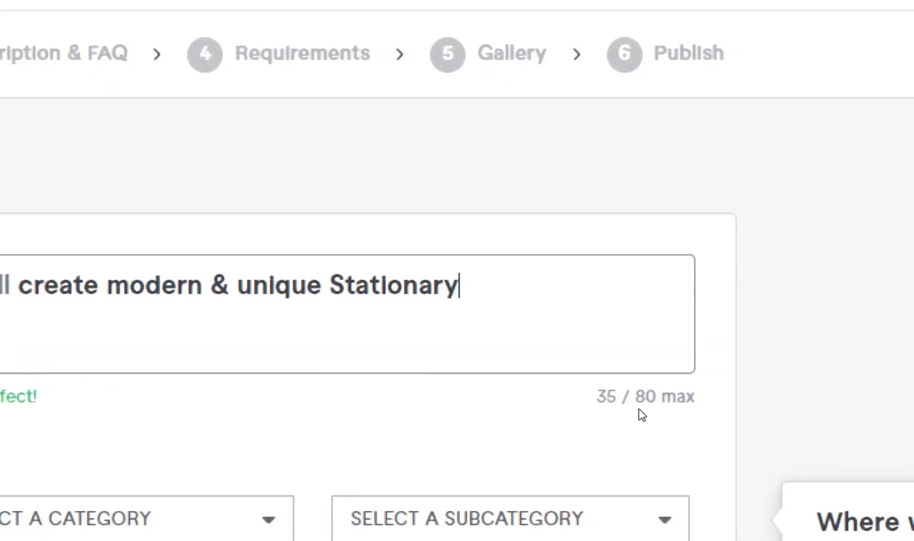
pyautogui.write(' sw')
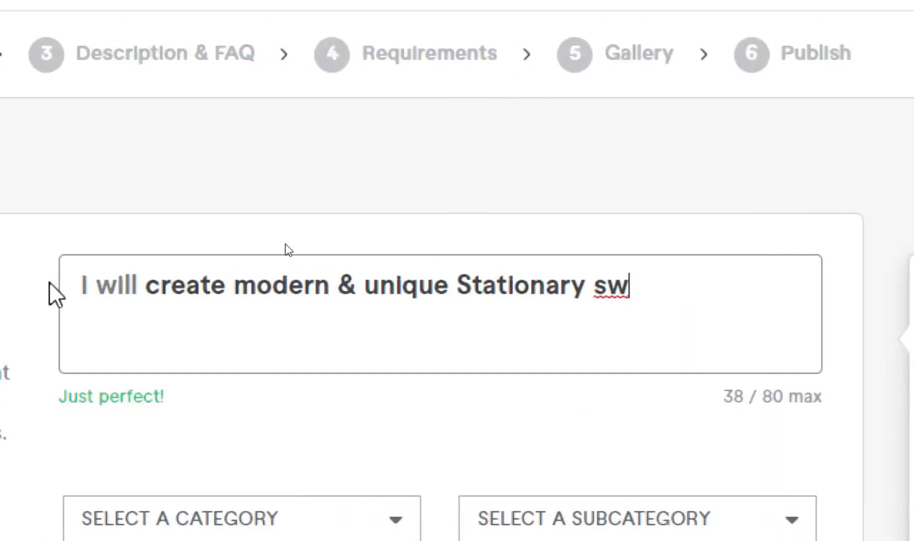
pyautogui.press('BackSpace')
pyautogui.press('BackSpace')
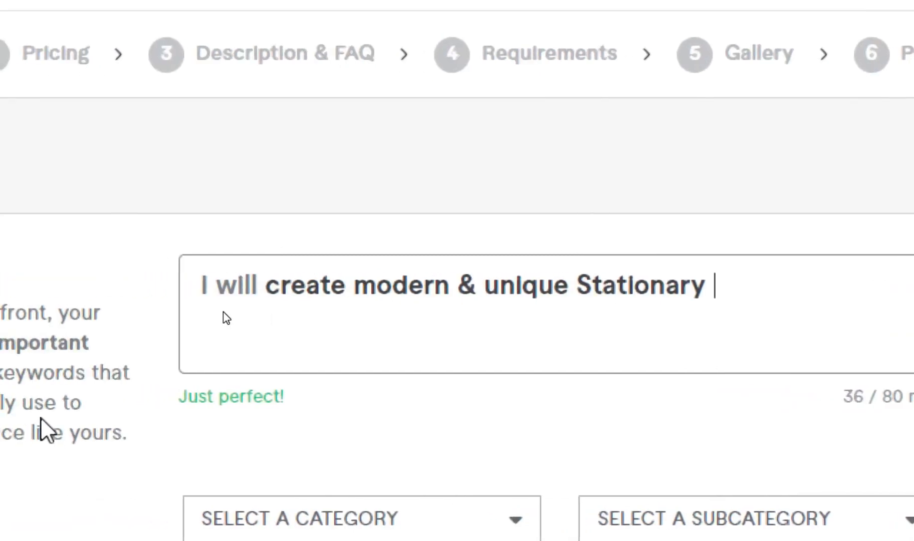
pyautogui.write('Design')
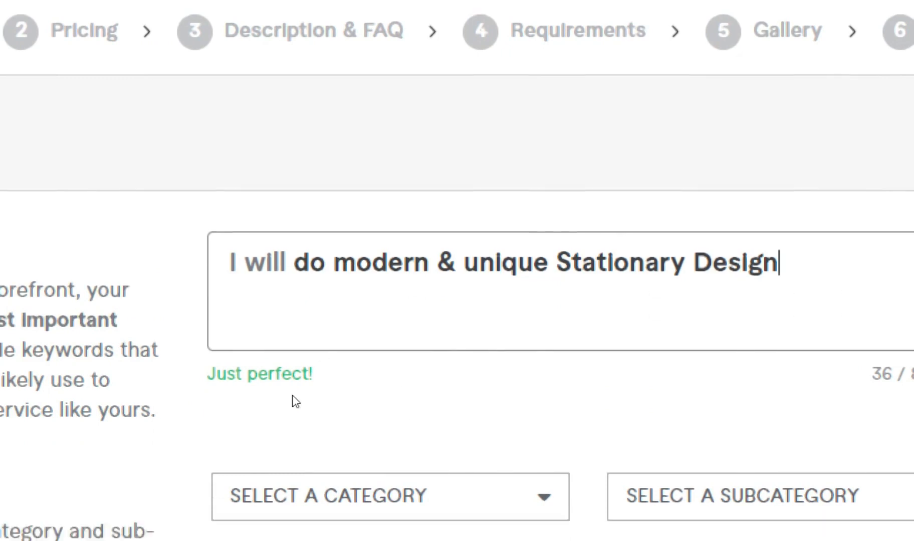
# Set the gig category to Graphics & Design and subcategory to Business Cards & Stationery
pyautogui.click(326, 171)
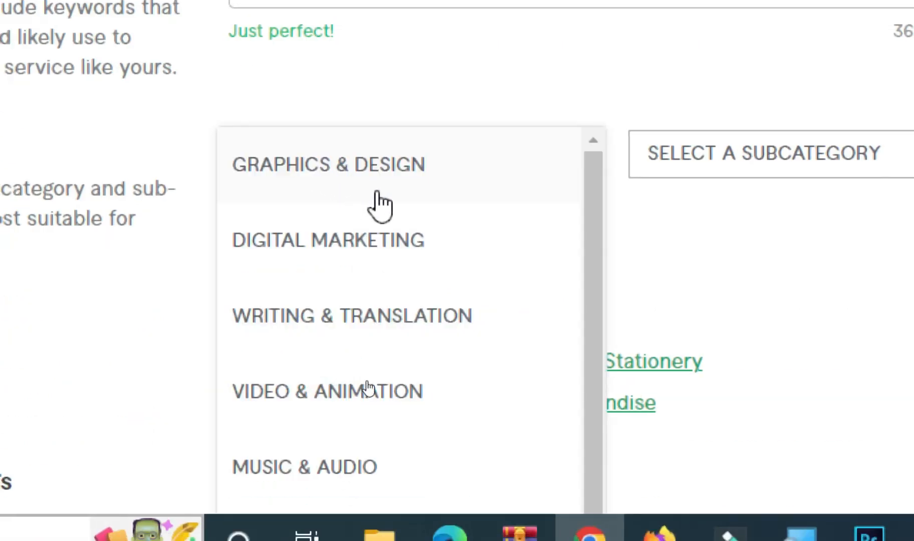
pyautogui.click(385, 175)
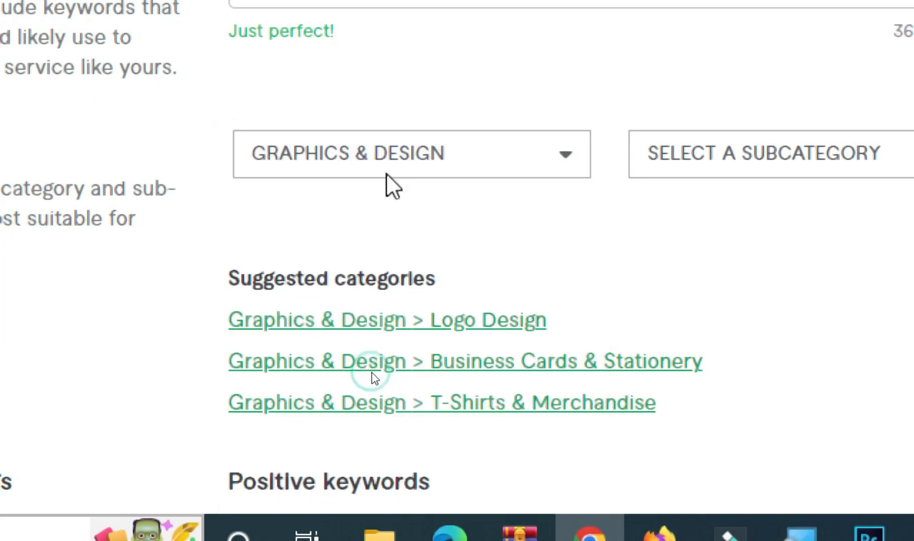
pyautogui.click(711, 173)
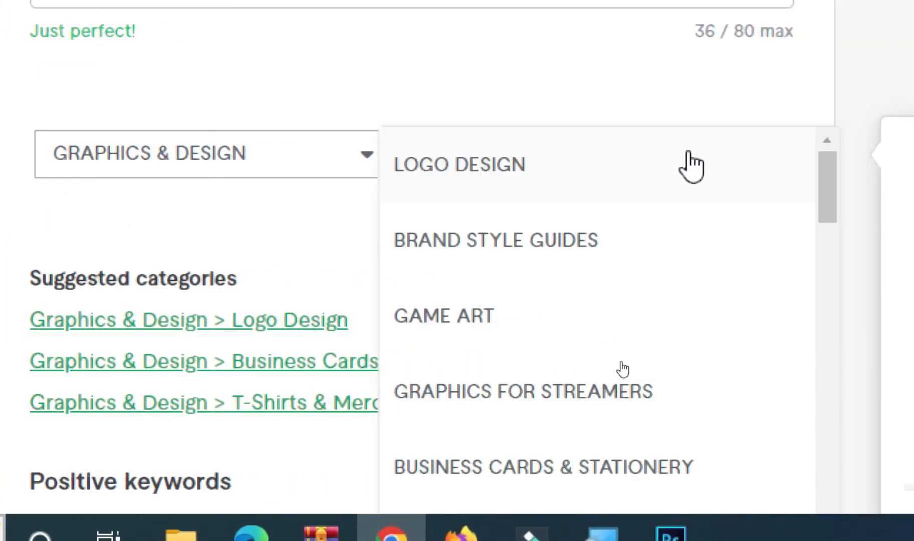
pyautogui.scroll(-5, 677, 381)
pyautogui.scroll(3, 679, 393)
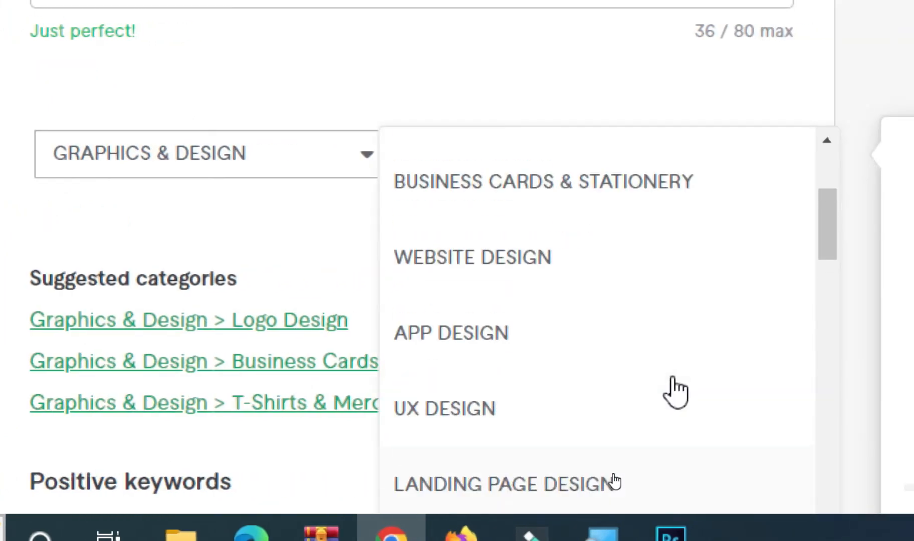
pyautogui.click(605, 196)
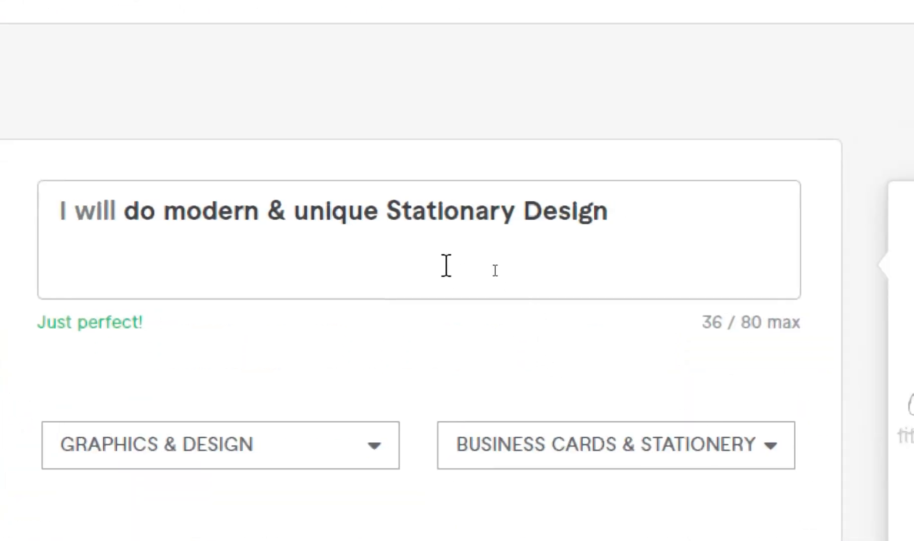
# Edit the title to 'I will do modern unique Business Cards & Stationary Design'
pyautogui.click(390, 208)
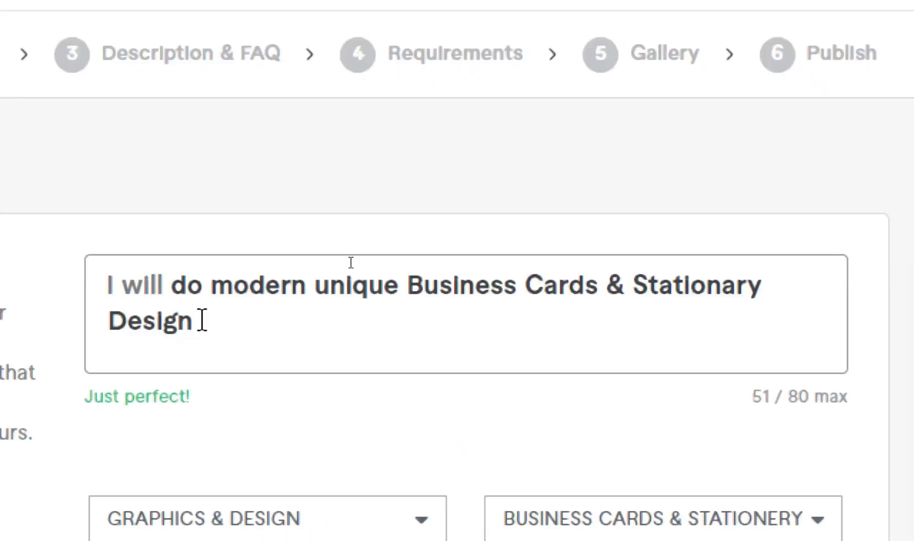
pyautogui.click(351, 262)
pyautogui.moveTo(316, 288); pyautogui.dragTo(396, 296)
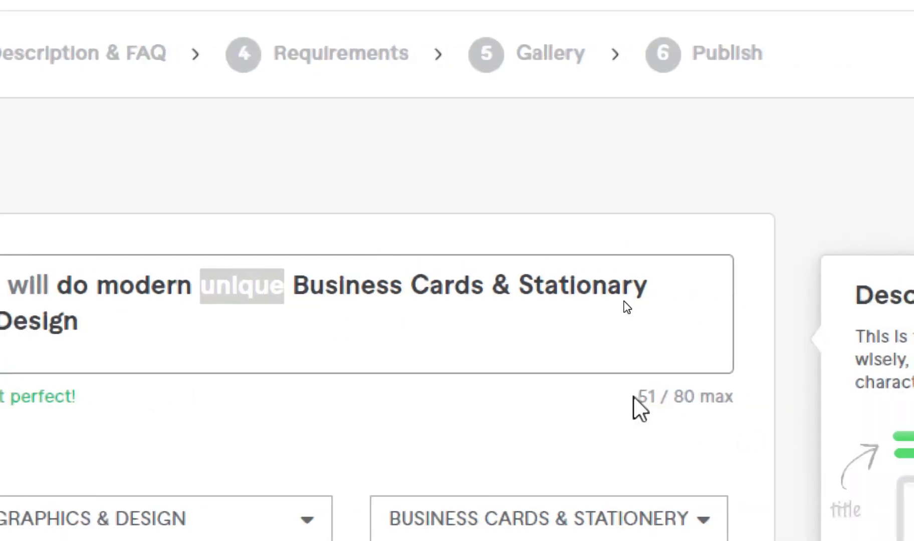
pyautogui.moveTo(255, 291); pyautogui.dragTo(570, 289)
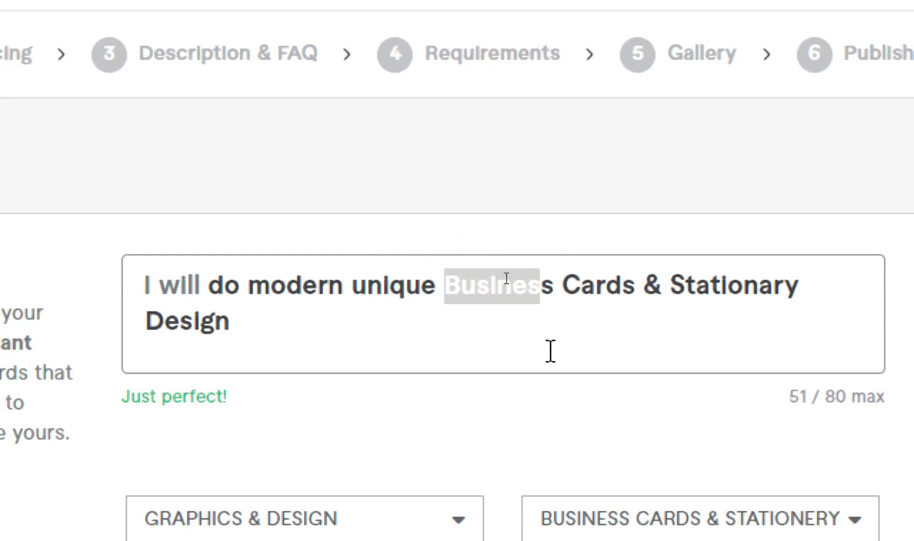
pyautogui.click(552, 335)
# Set the gig's product type metadata to Stationery
pyautogui.scroll(-1, 540, 371)
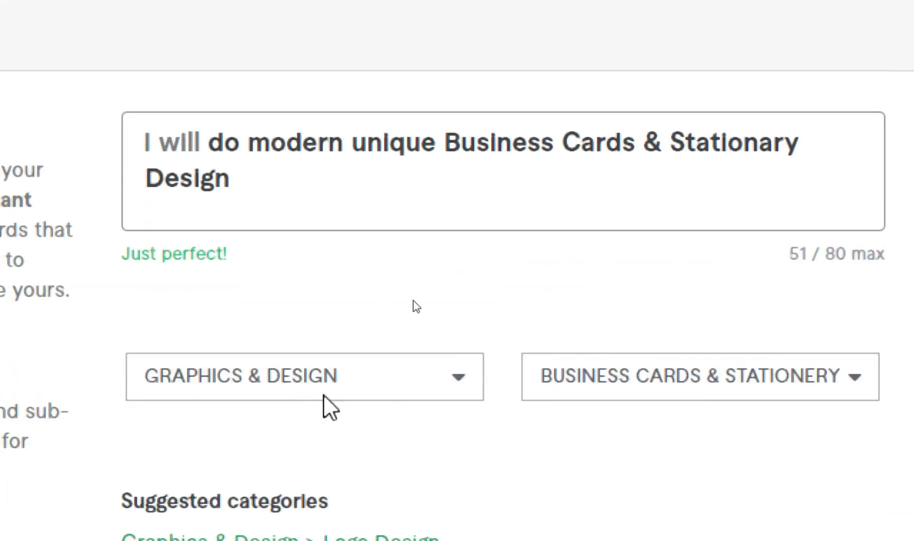
pyautogui.scroll(-3, 822, 389)
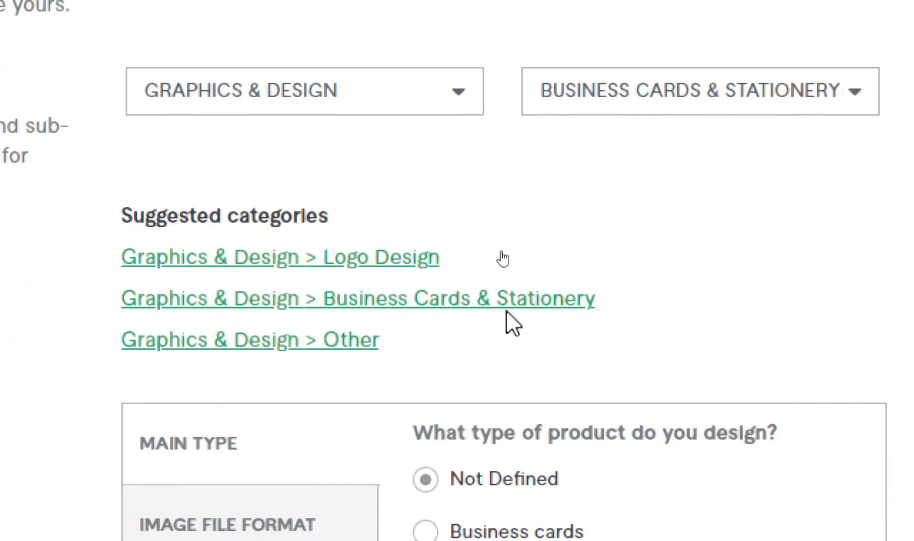
pyautogui.scroll(-3, 504, 258)
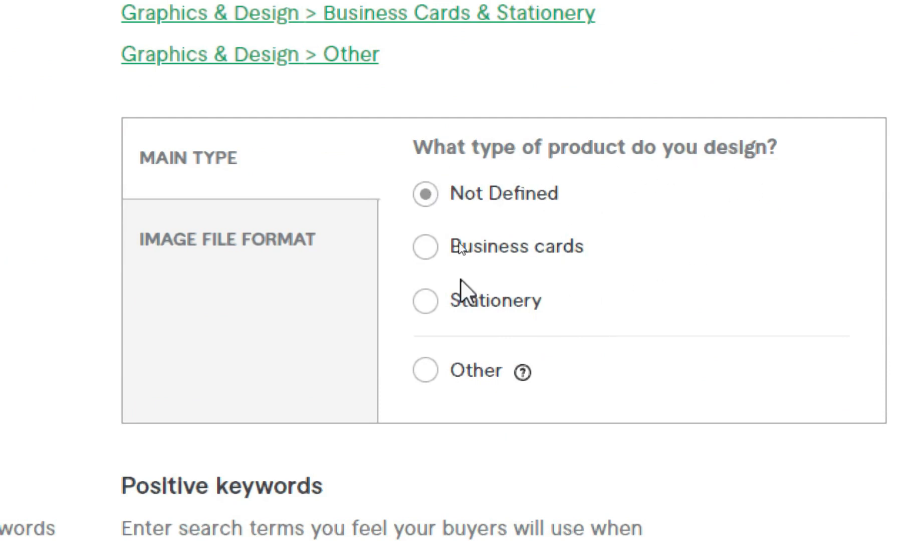
pyautogui.click(432, 309)
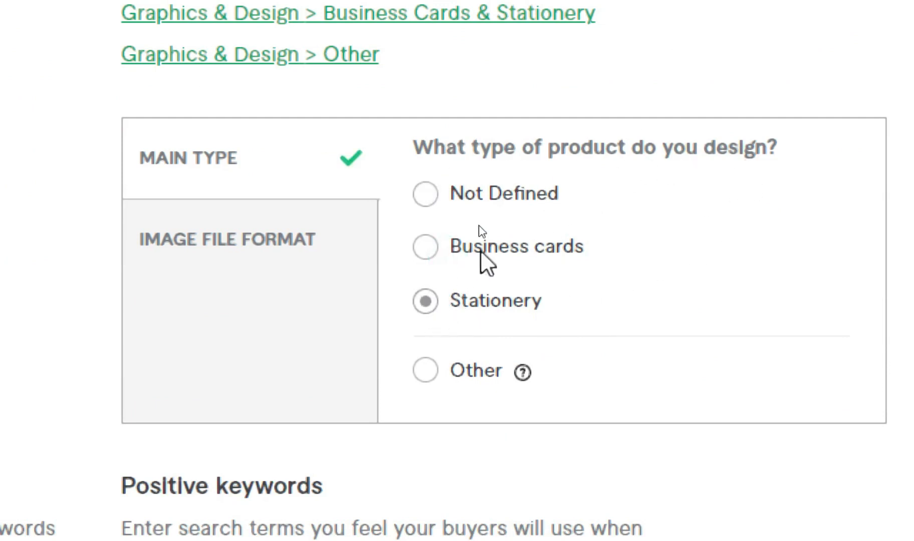
# Tick AI, JPG, PDF, PNG and PSD as the gig's image file formats
pyautogui.click(243, 248)
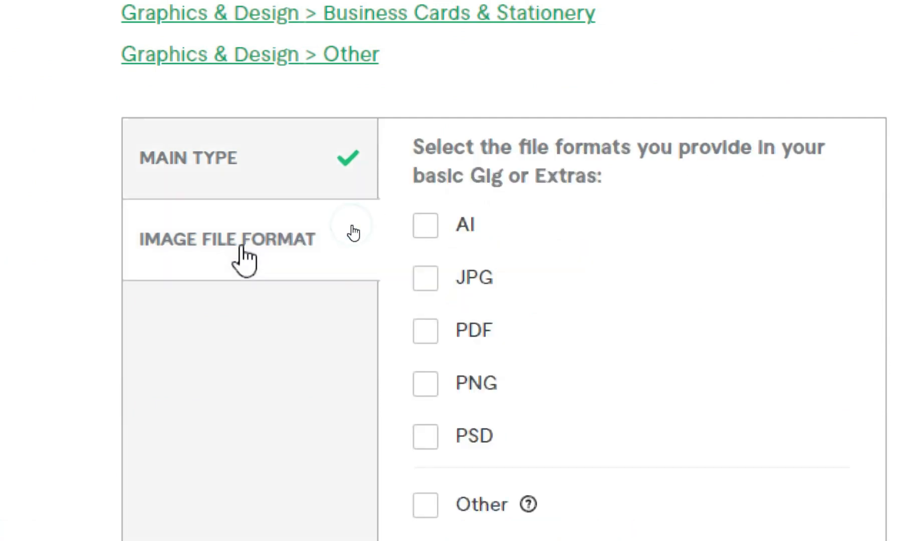
pyautogui.click(446, 225)
pyautogui.click(445, 250)
pyautogui.click(421, 333)
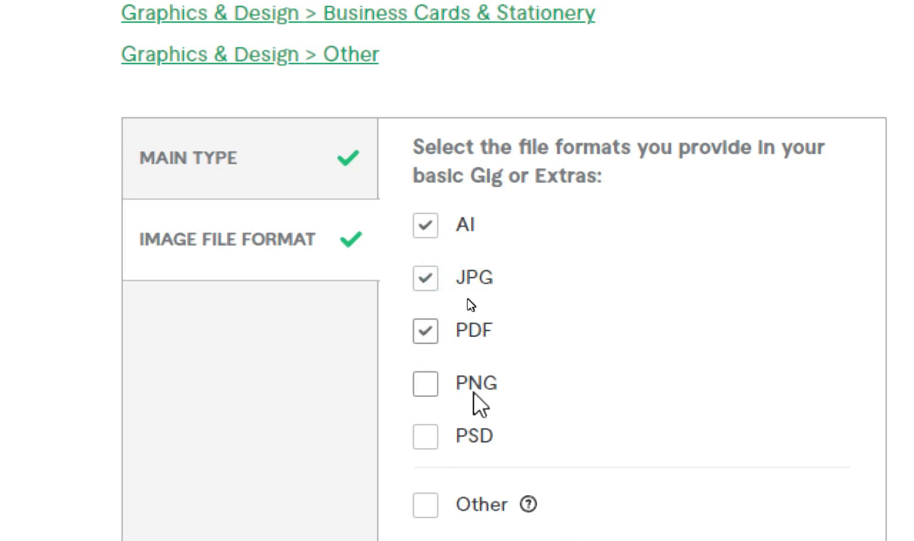
pyautogui.click(427, 387)
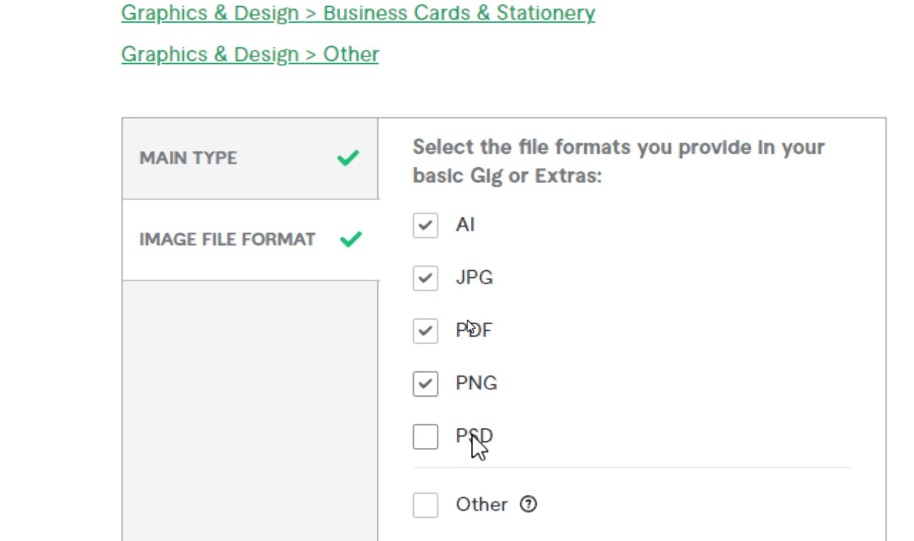
pyautogui.click(435, 447)
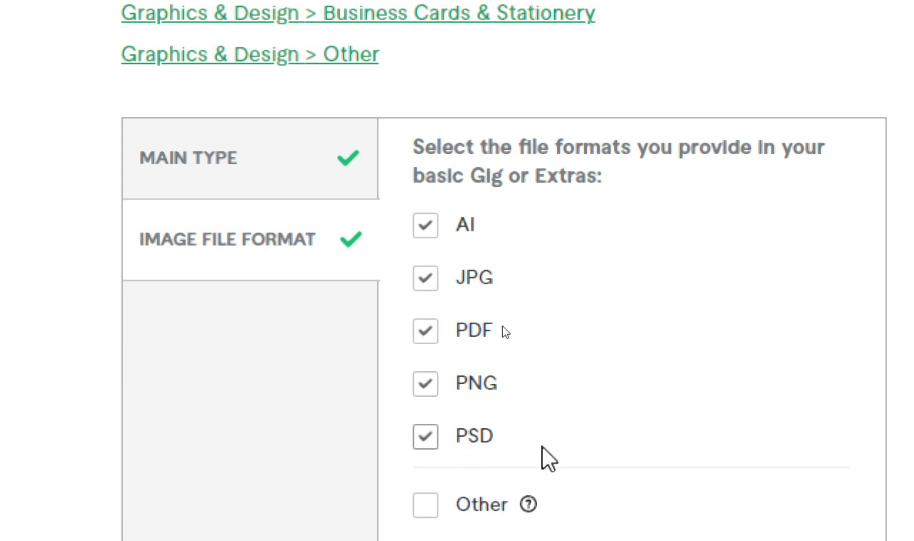
pyautogui.scroll(-4, 790, 505)
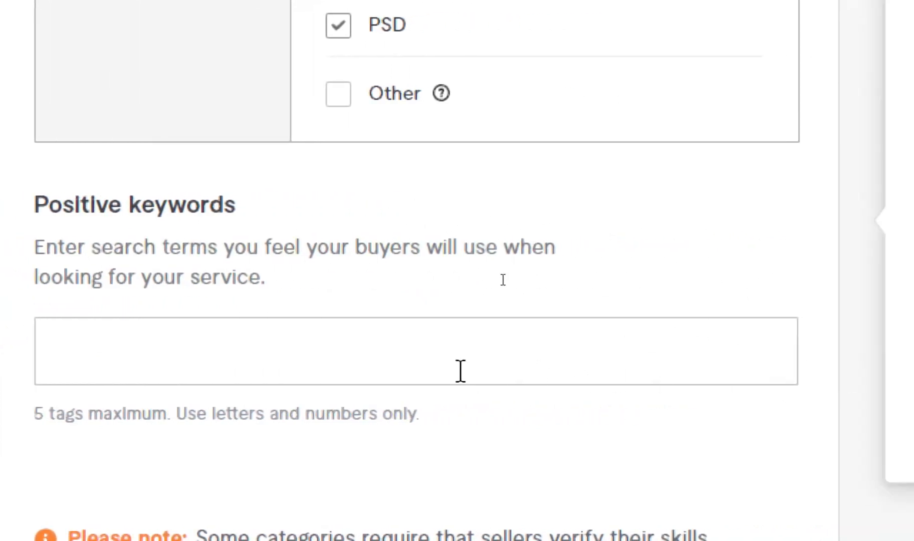
# Add 'stationary' and 'business cards' as positive keyword search tags
pyautogui.click(299, 357)
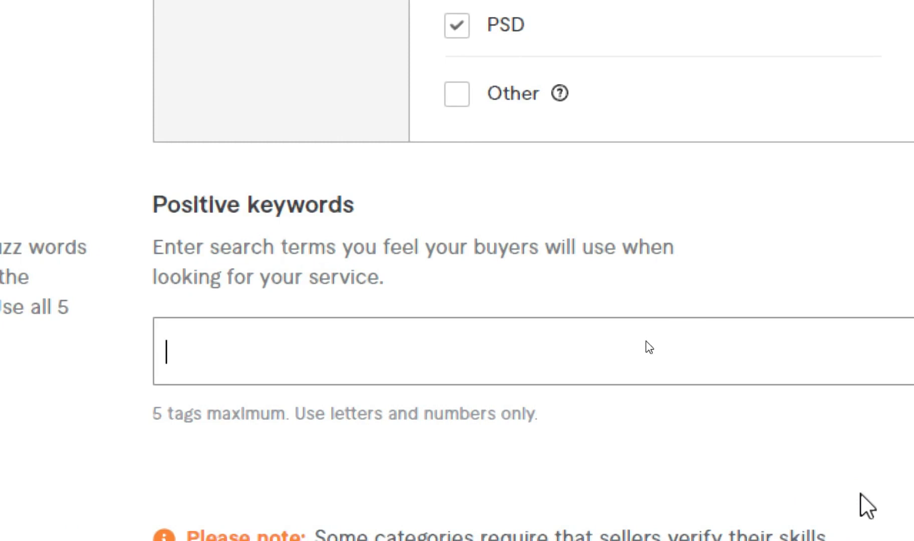
pyautogui.write('statio')
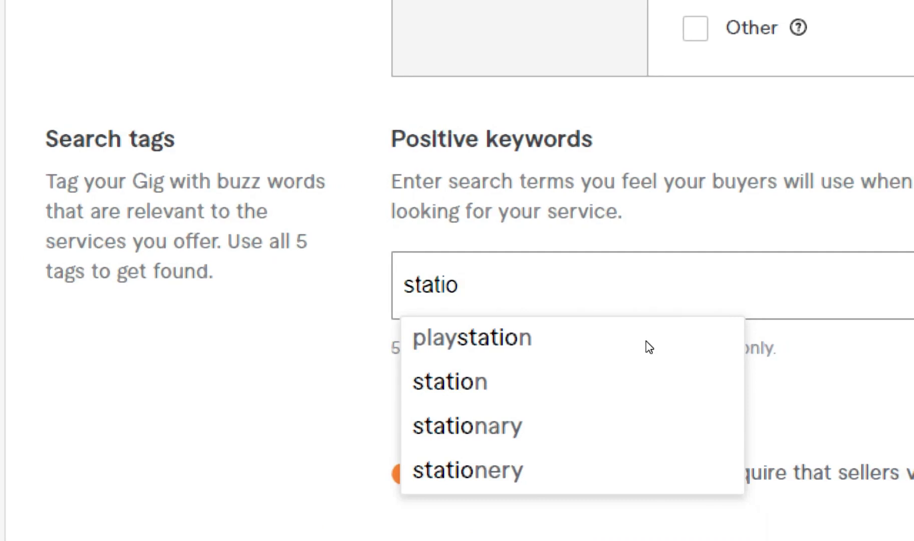
pyautogui.click(488, 444)
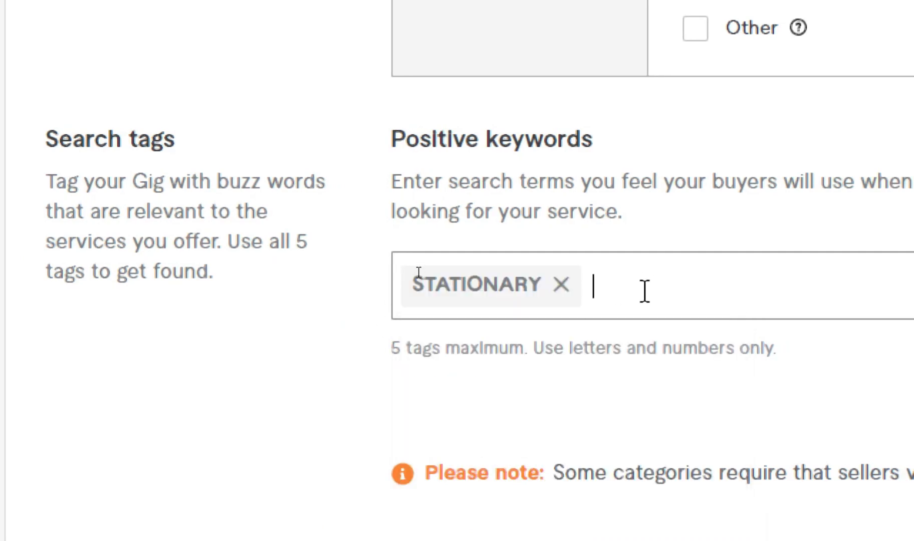
pyautogui.write('busi')
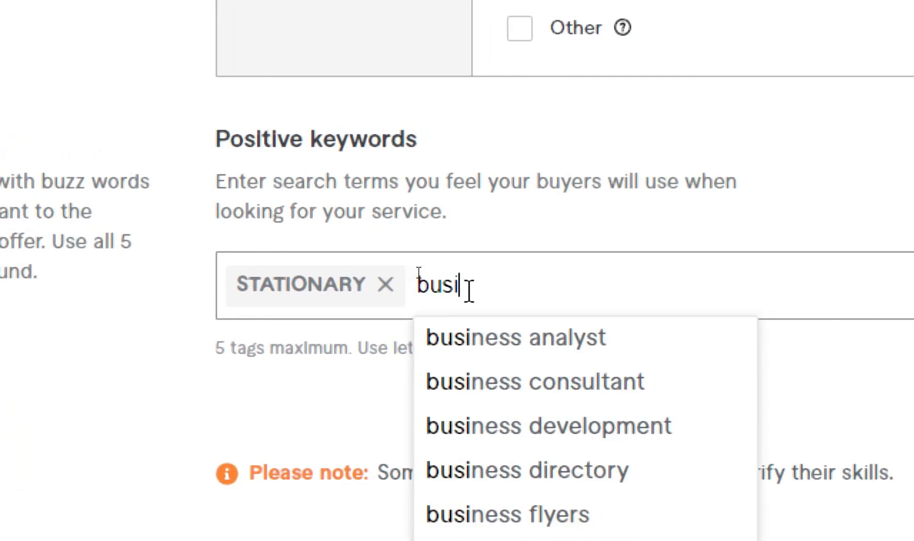
pyautogui.write('n')
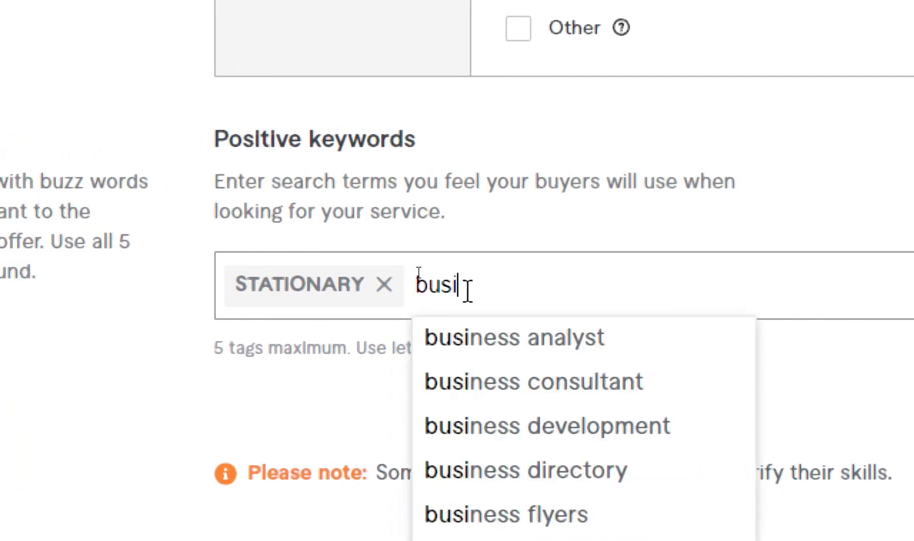
pyautogui.write('ess car')
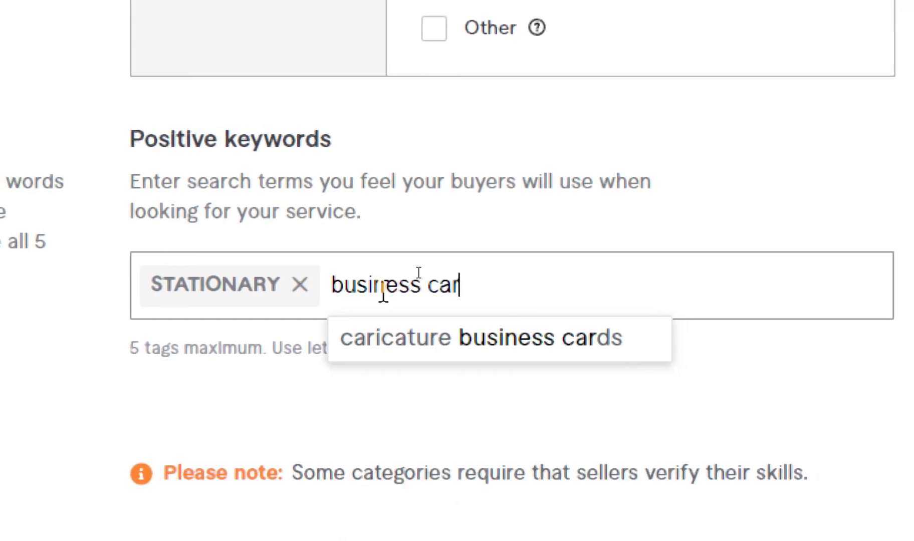
pyautogui.write('d')
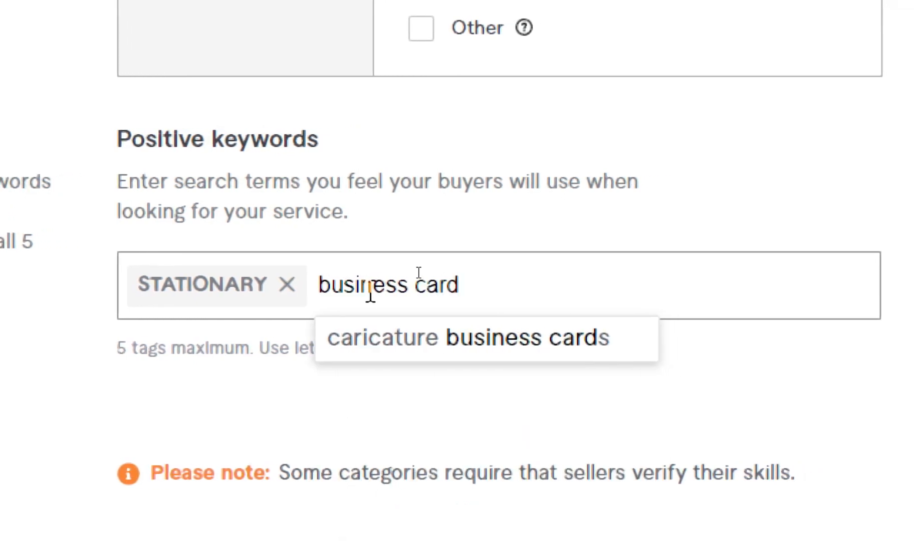
pyautogui.write('s')
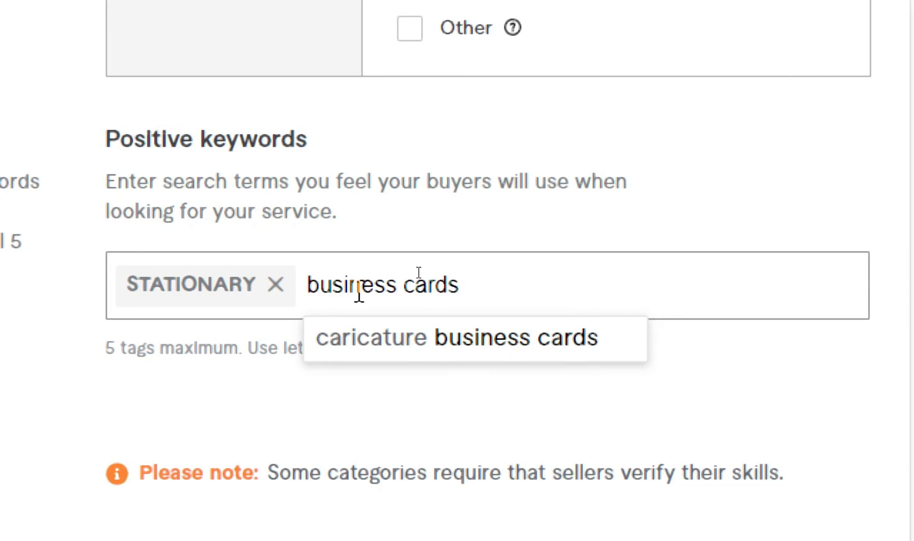
pyautogui.press('Return')
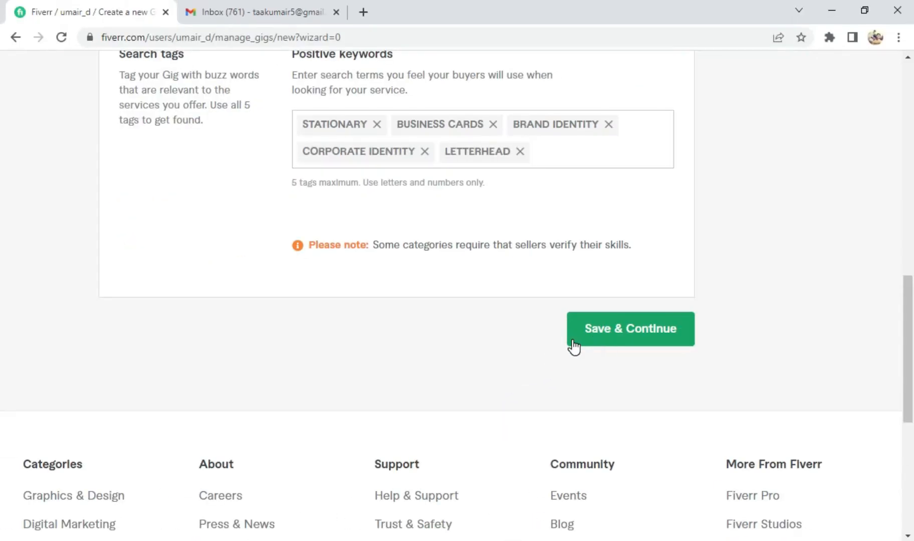
# Replace '&' with 'and' in the rejected gig title, then save the Overview and continue
pyautogui.click(634, 339)
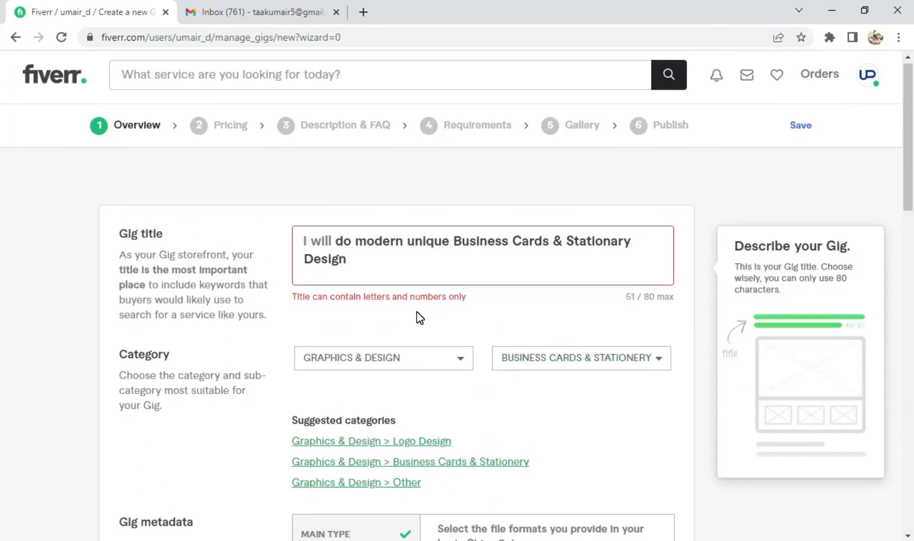
pyautogui.click(561, 240)
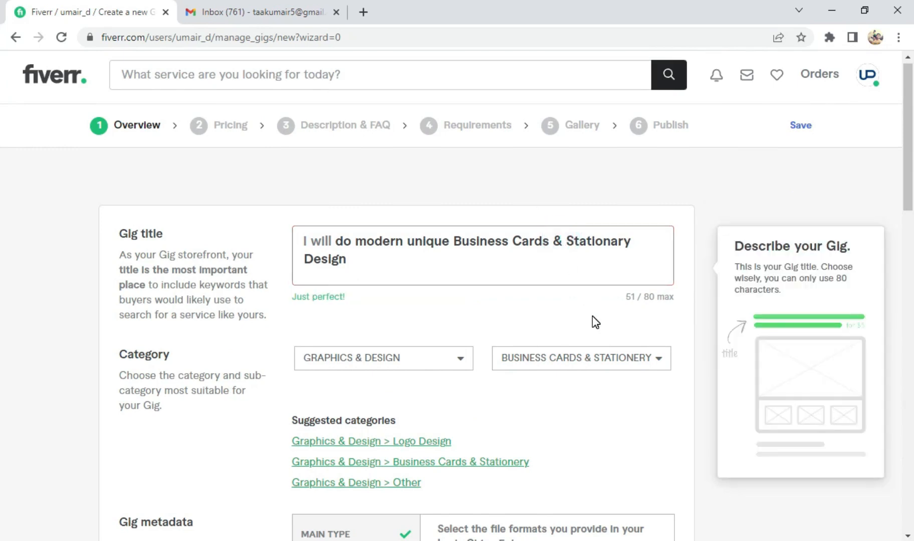
pyautogui.press('BackSpace')
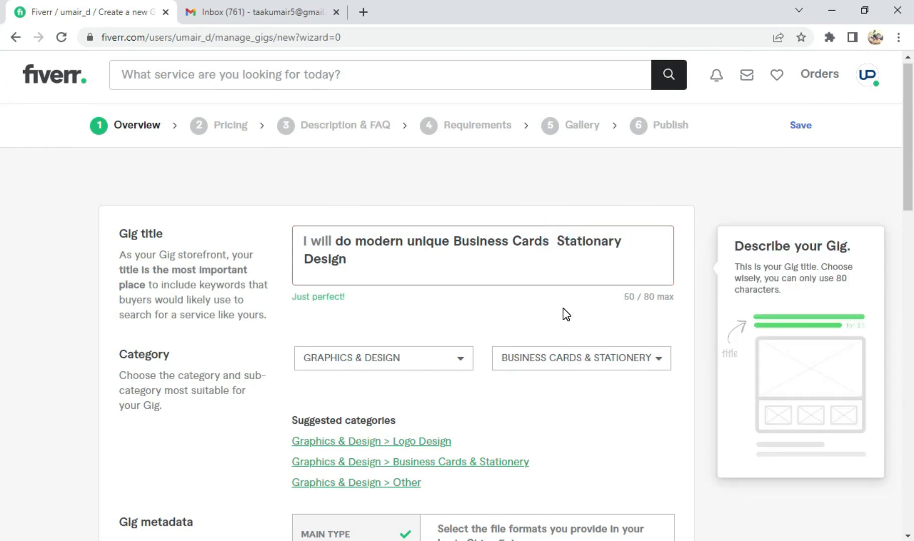
pyautogui.write('and')
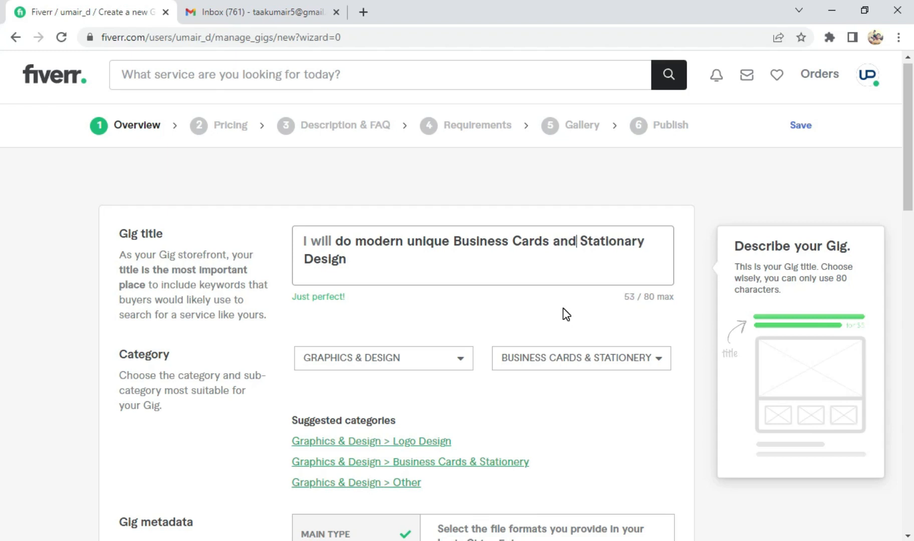
pyautogui.scroll(-10, 566, 315)
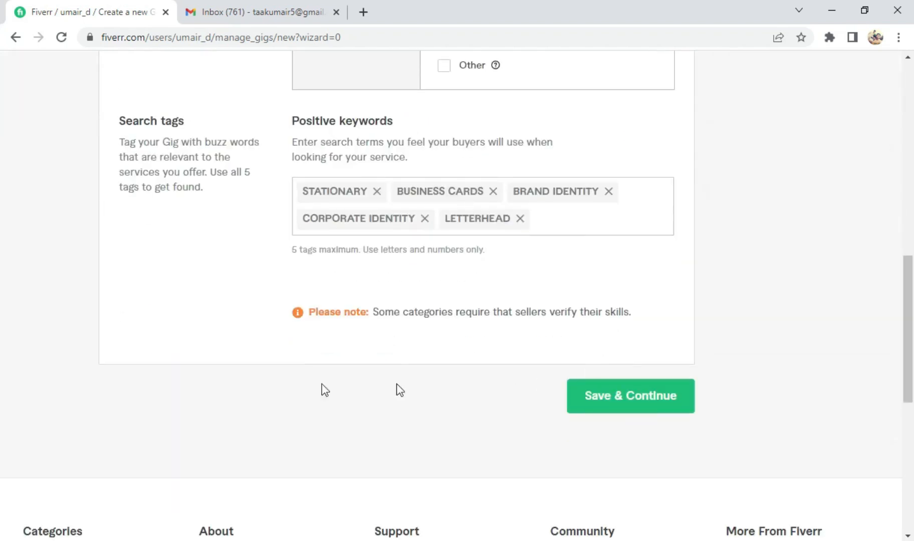
pyautogui.scroll(10, 468, 358)
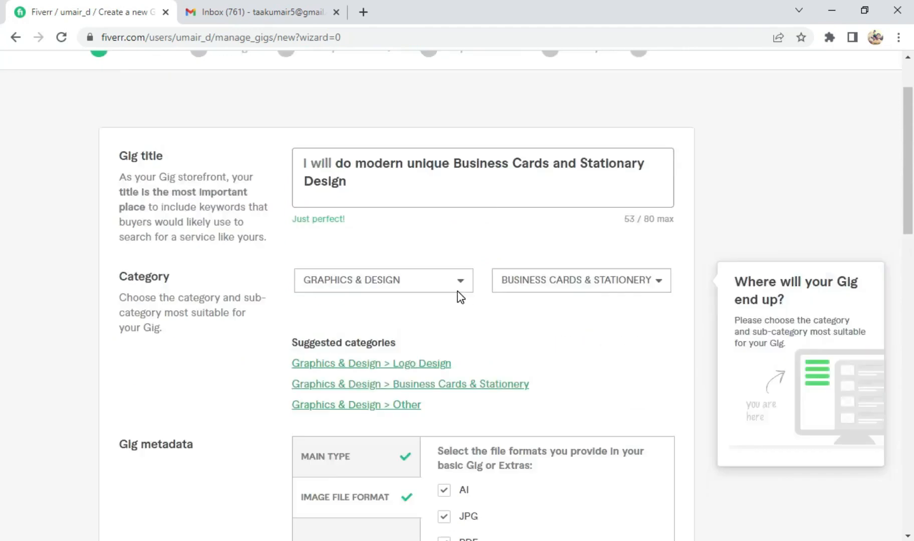
pyautogui.scroll(-10, 497, 263)
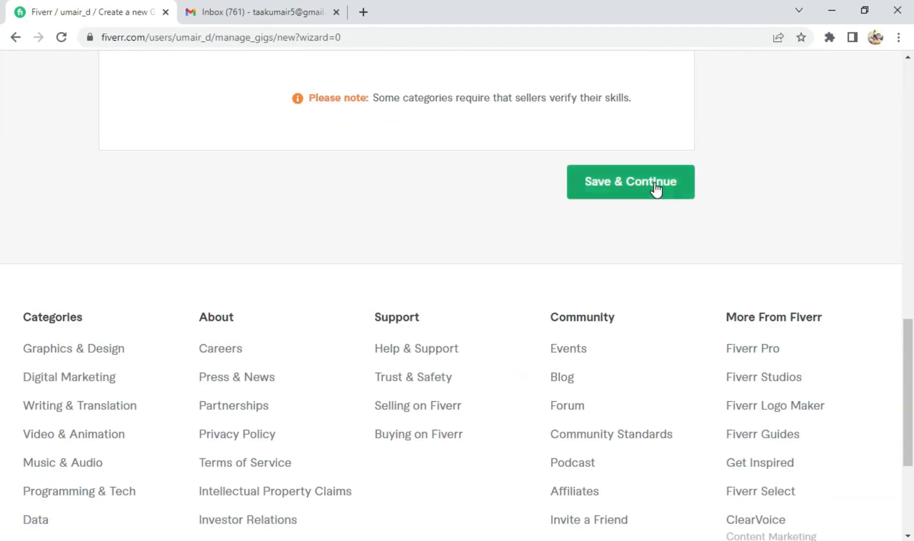
pyautogui.click(655, 188)
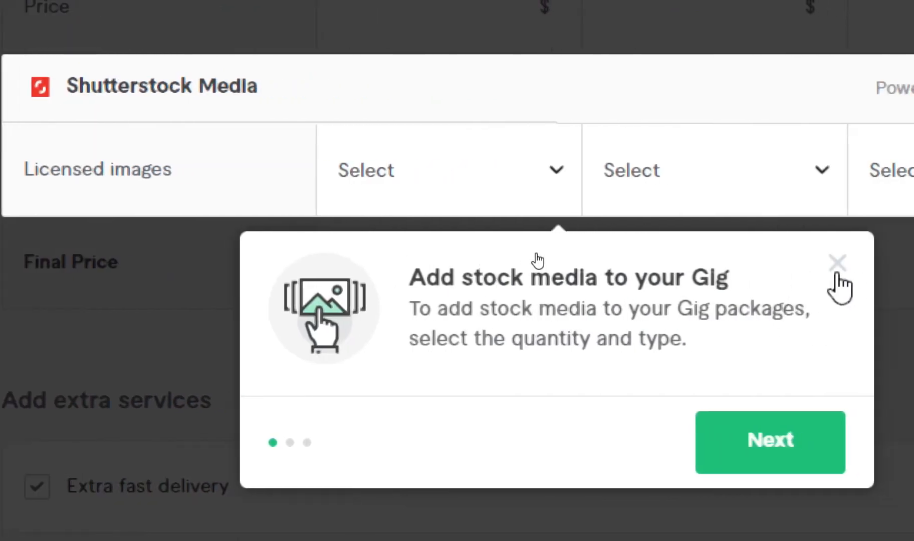
# Dismiss the 'Add stock media to your Gig' popup and scroll up to the Packages table
pyautogui.click(837, 263)
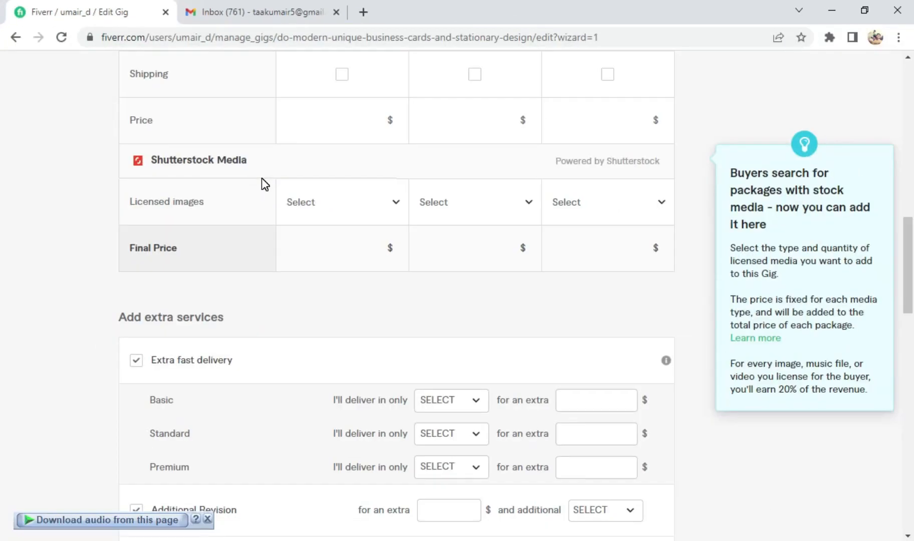
pyautogui.scroll(10, 226, 226)
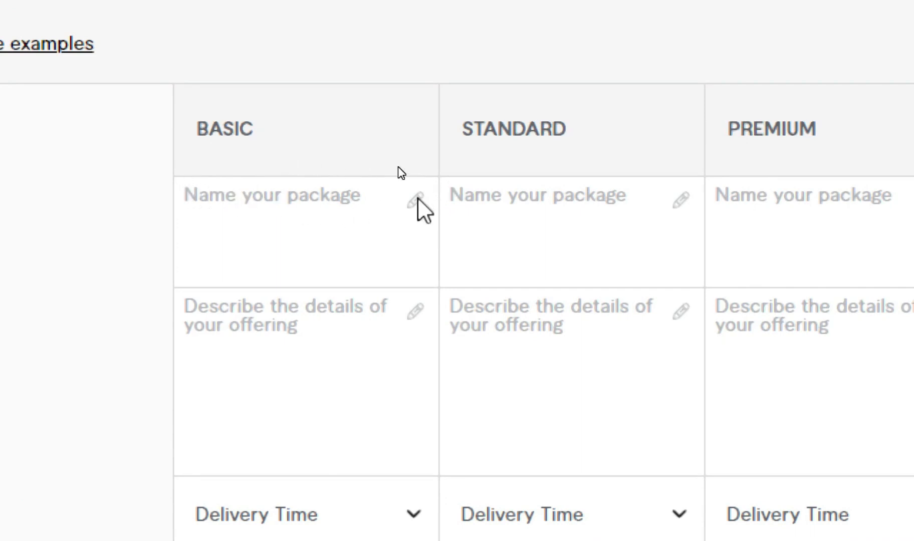
# Name the pricing packages Basic, Standard and Premium, fixing stray letters along the way
pyautogui.click(266, 206)
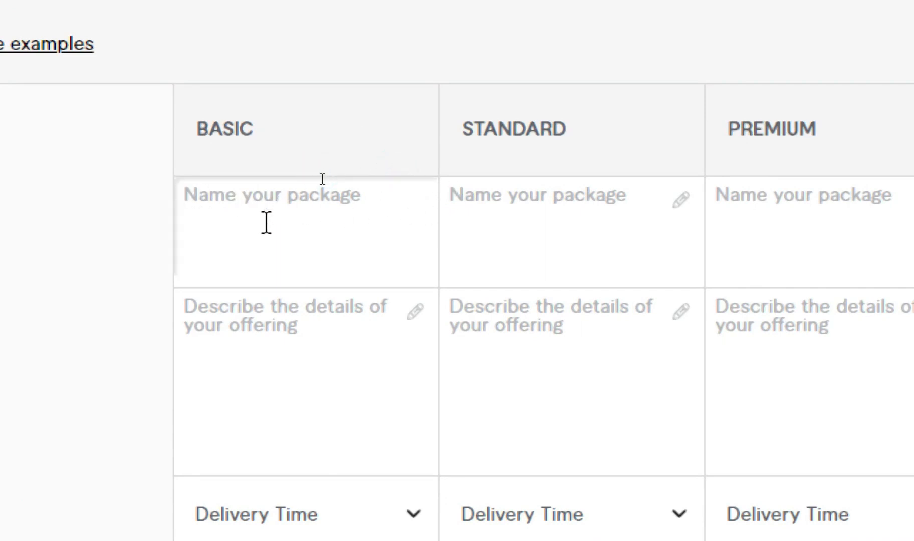
pyautogui.write('Bas')
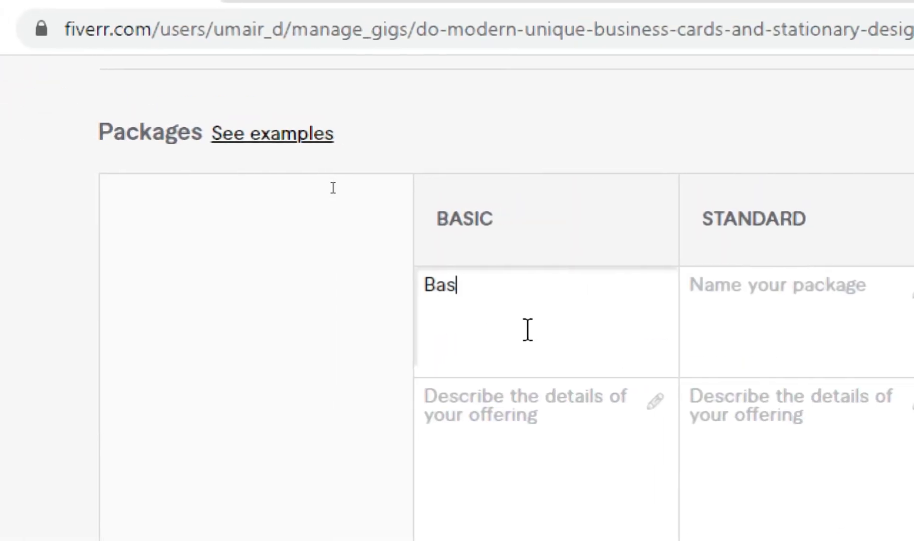
pyautogui.write('ic')
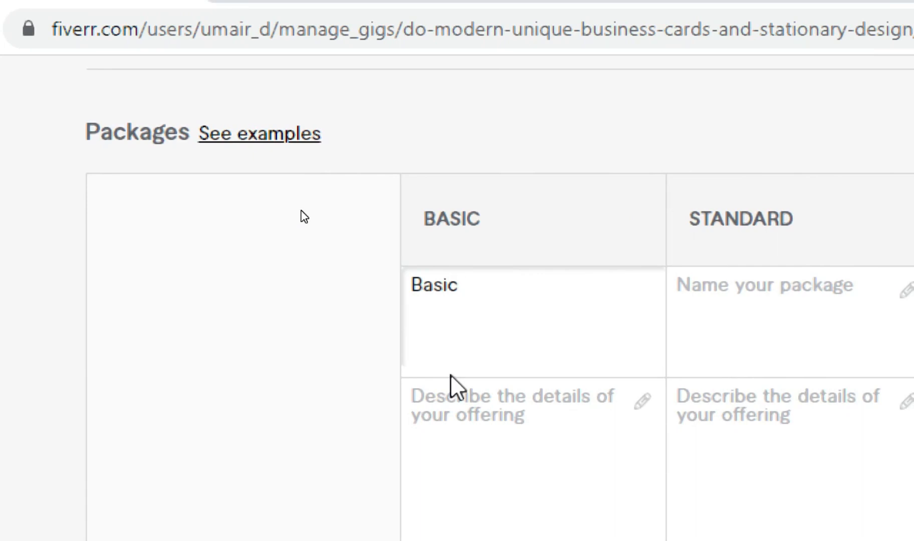
pyautogui.click(805, 170)
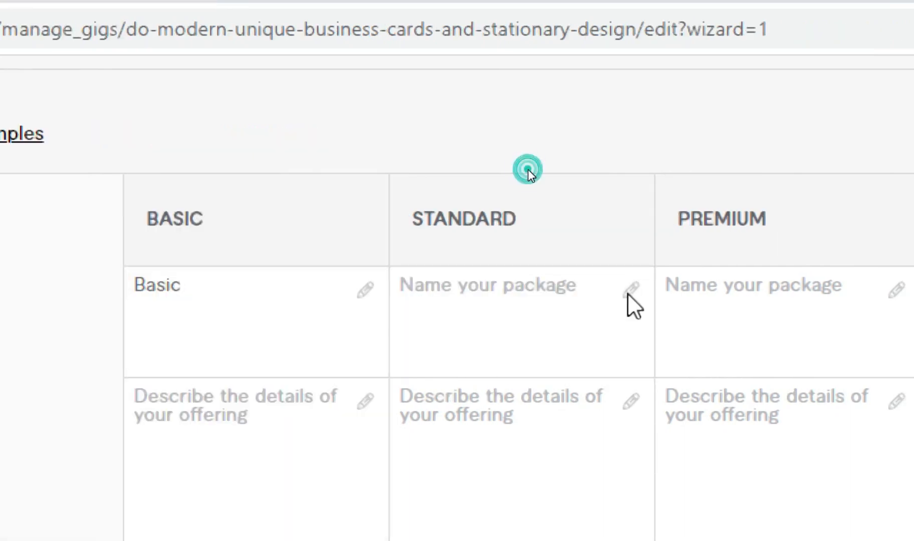
pyautogui.click(526, 299)
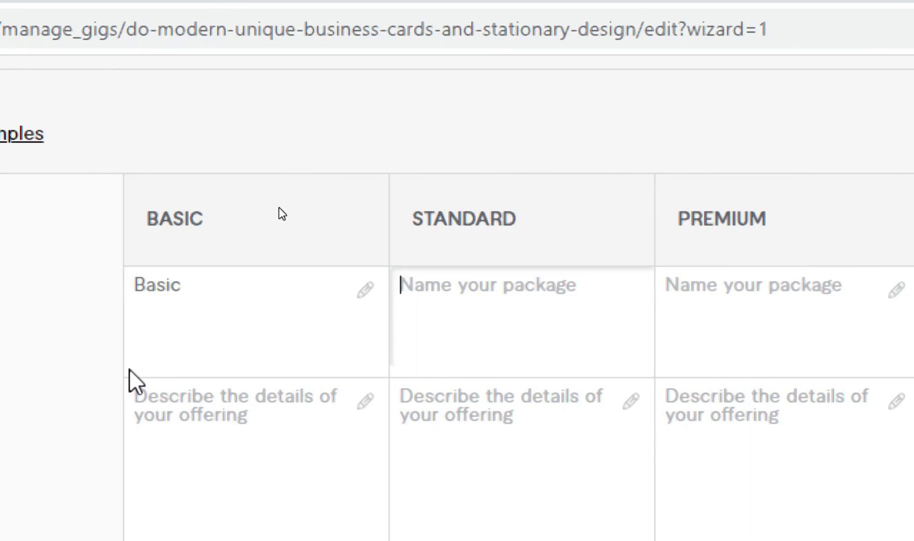
pyautogui.write('D')
pyautogui.press('BackSpace')
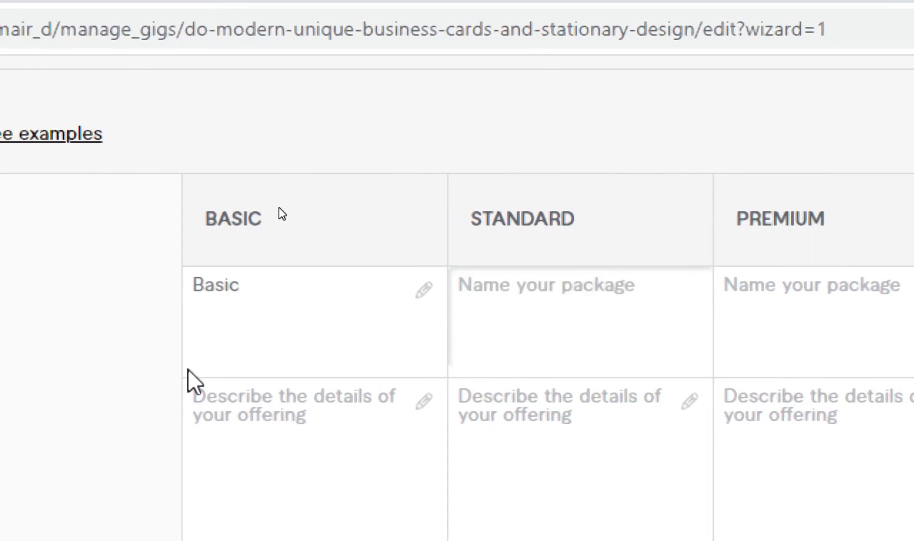
pyautogui.write('Sta')
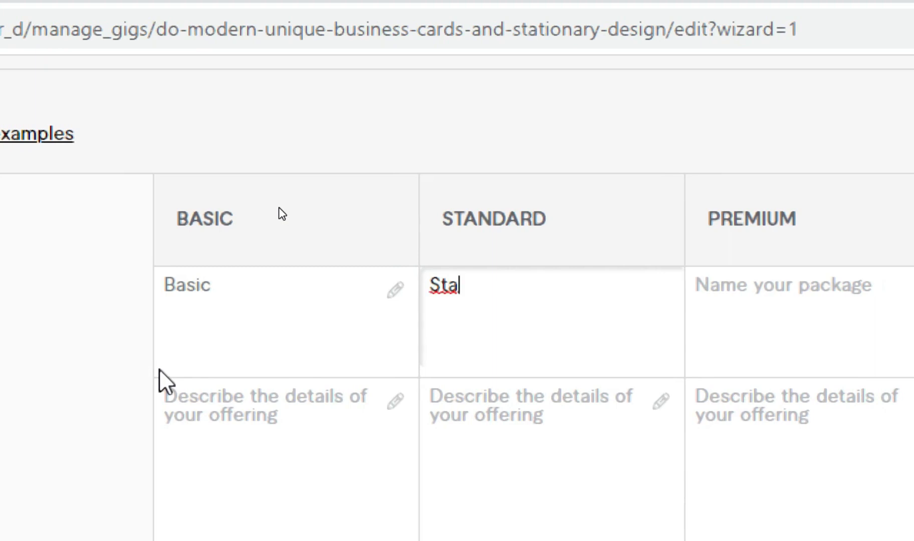
pyautogui.write('ndard')
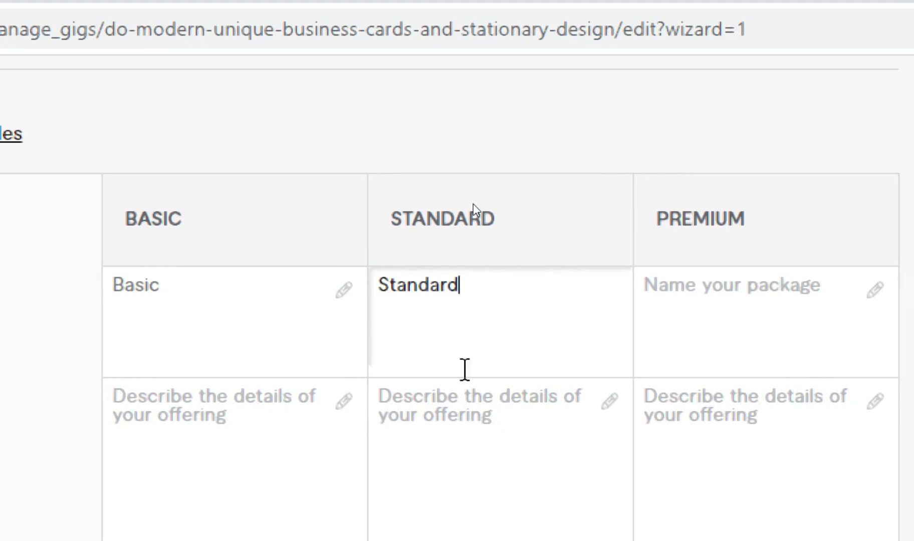
pyautogui.click(827, 332)
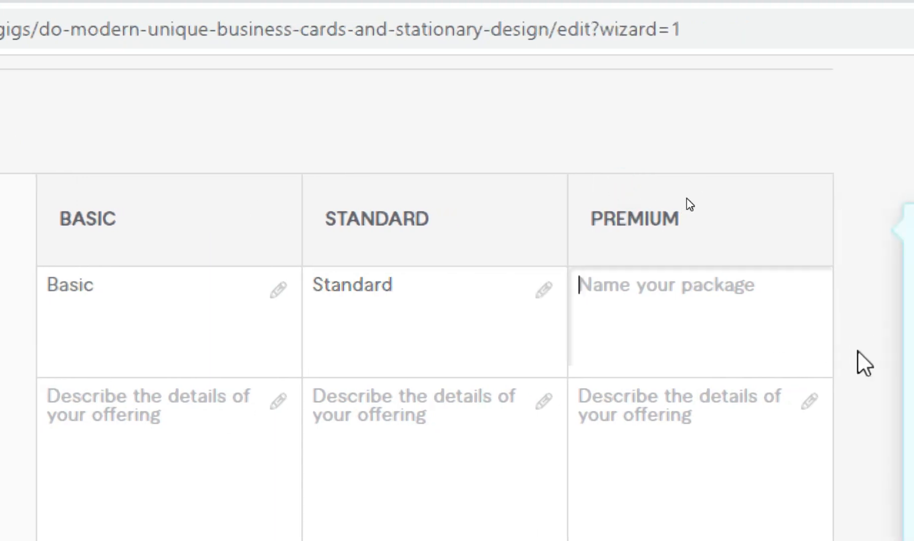
pyautogui.write('Pri')
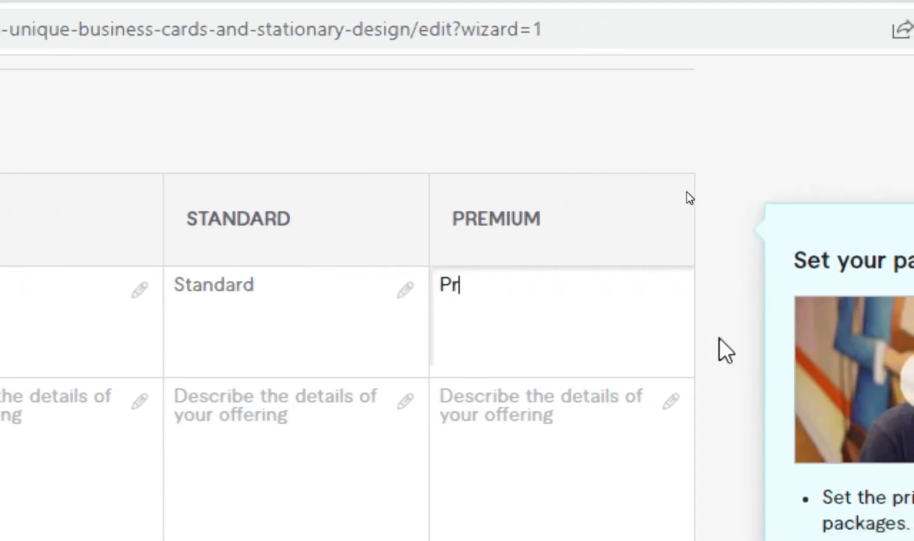
pyautogui.press('BackSpace')
pyautogui.write('w')
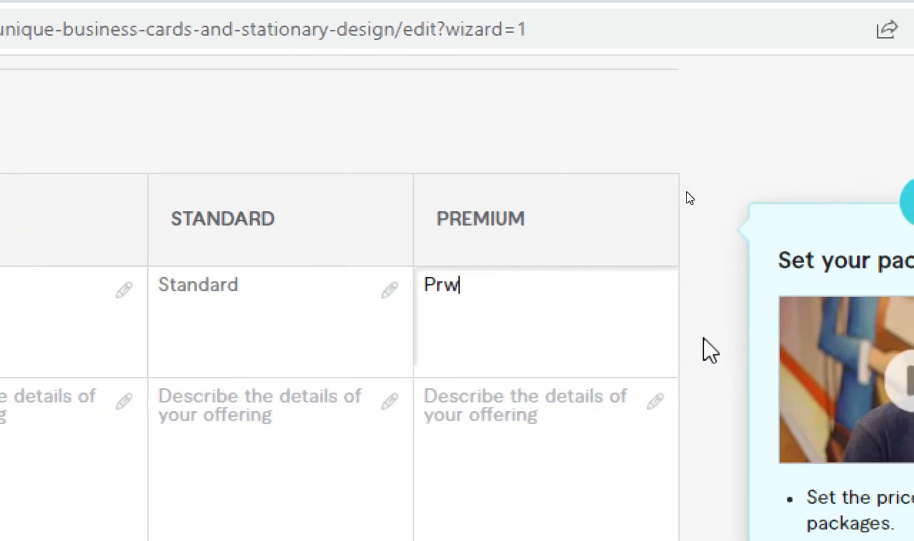
pyautogui.press('BackSpace')
pyautogui.write('emiu')
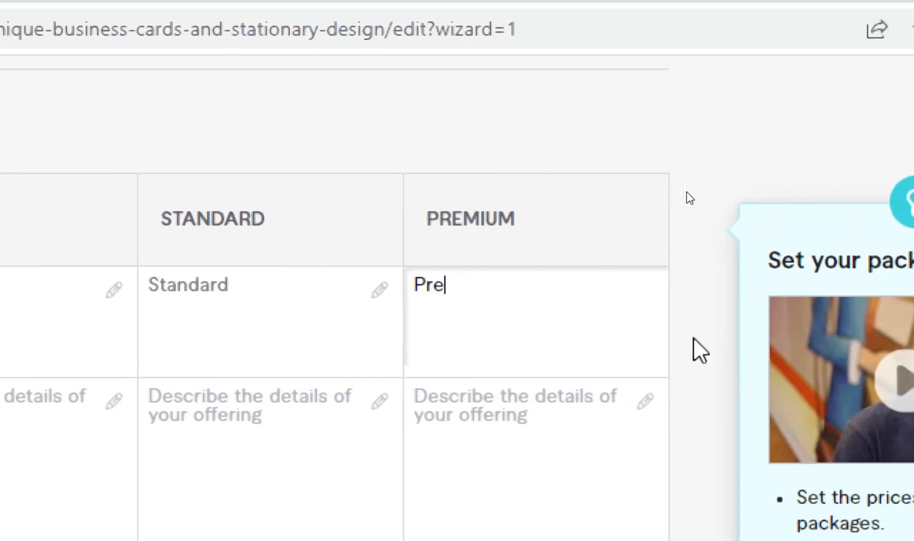
pyautogui.write('m')
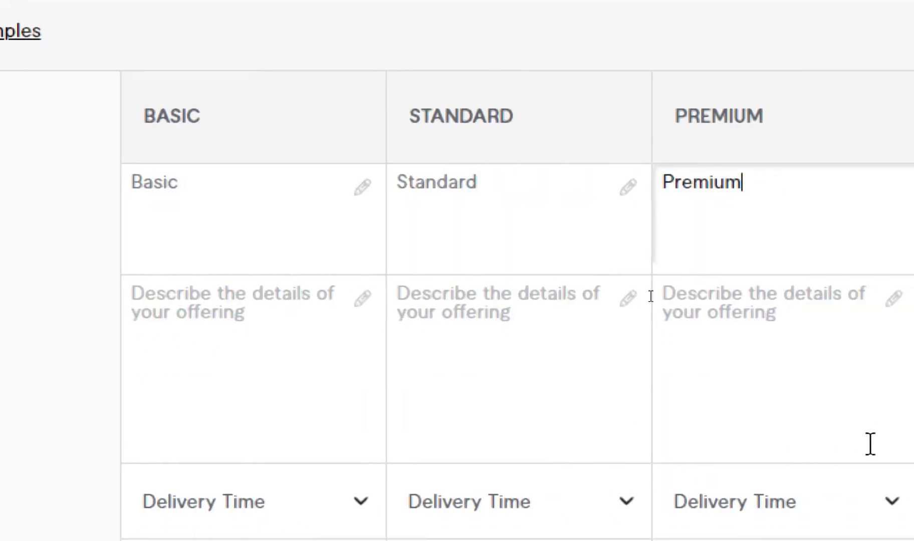
pyautogui.click(389, 334)
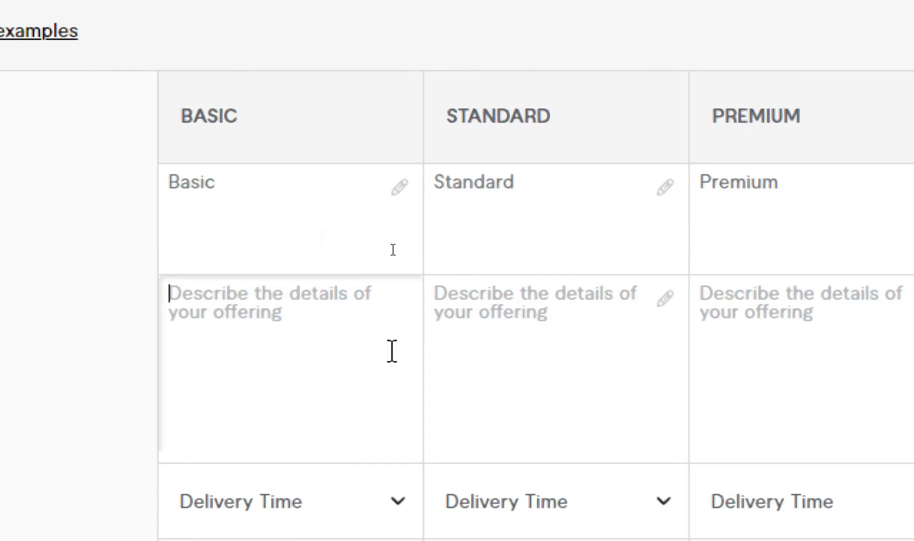
# Enter the Basic package contents as '1 Business card + Jpeg + 3d Mockup'
pyautogui.write('1.')
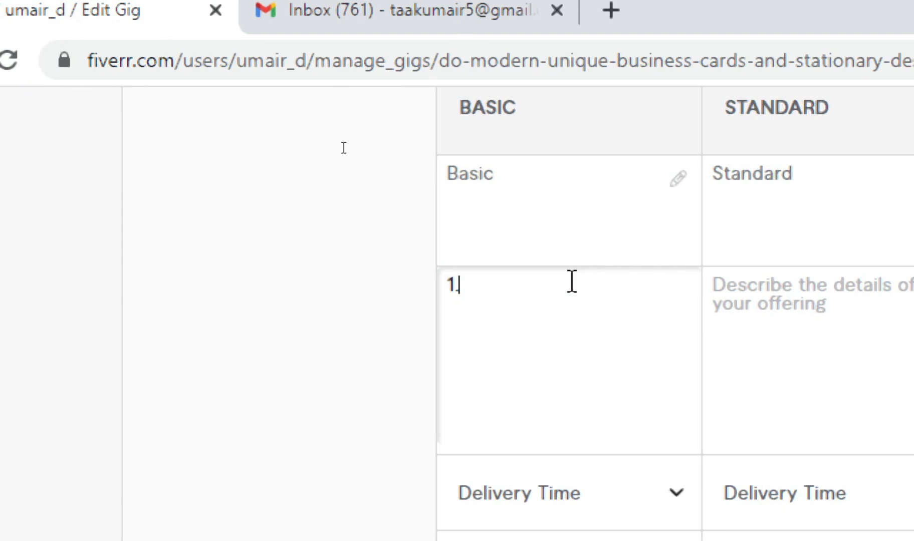
pyautogui.press('BackSpace')
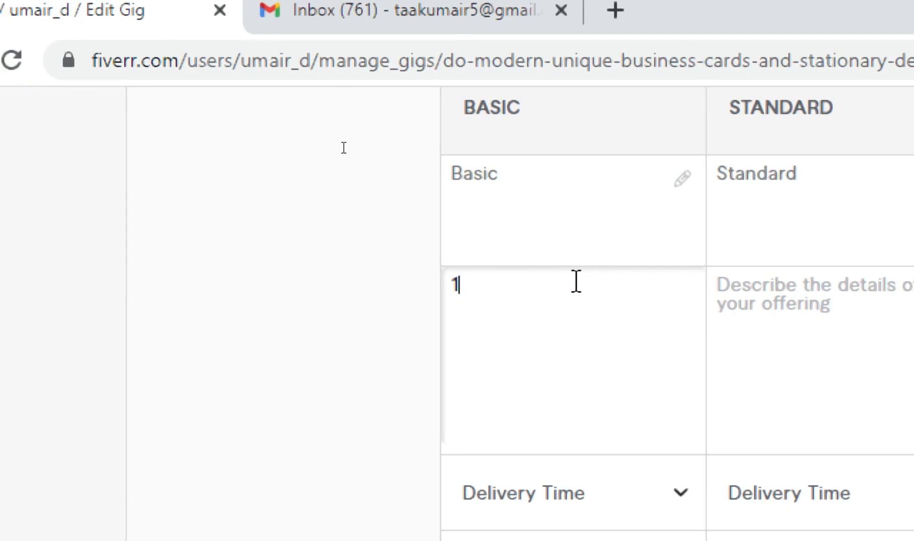
pyautogui.write('Bus')
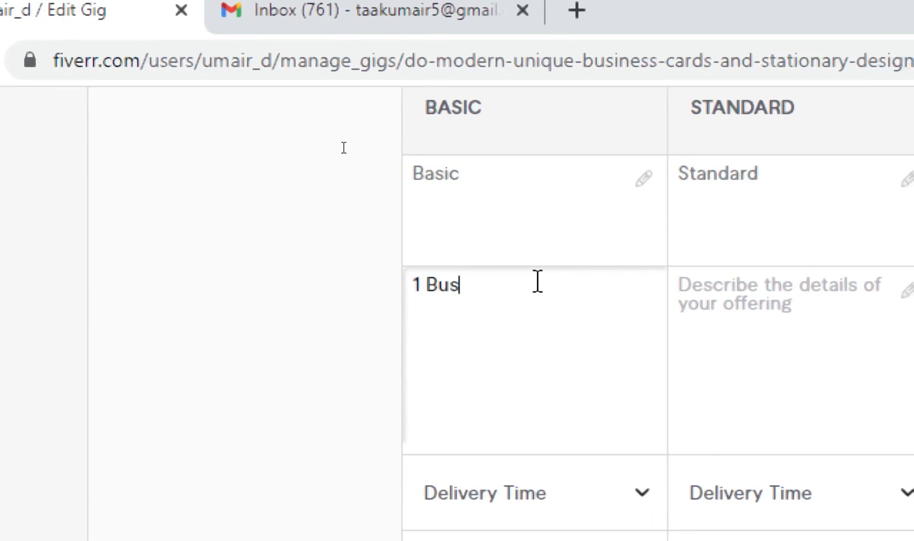
pyautogui.write('iness')
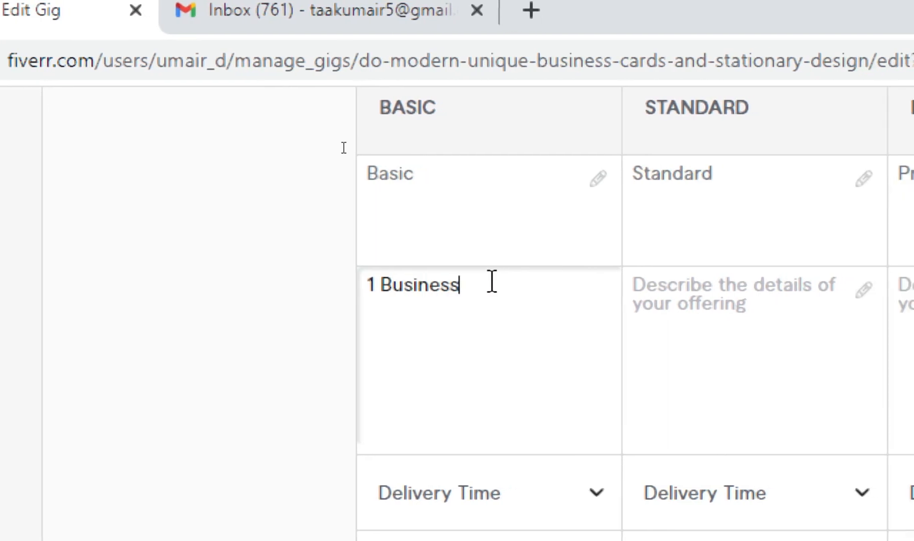
pyautogui.write(' ca')
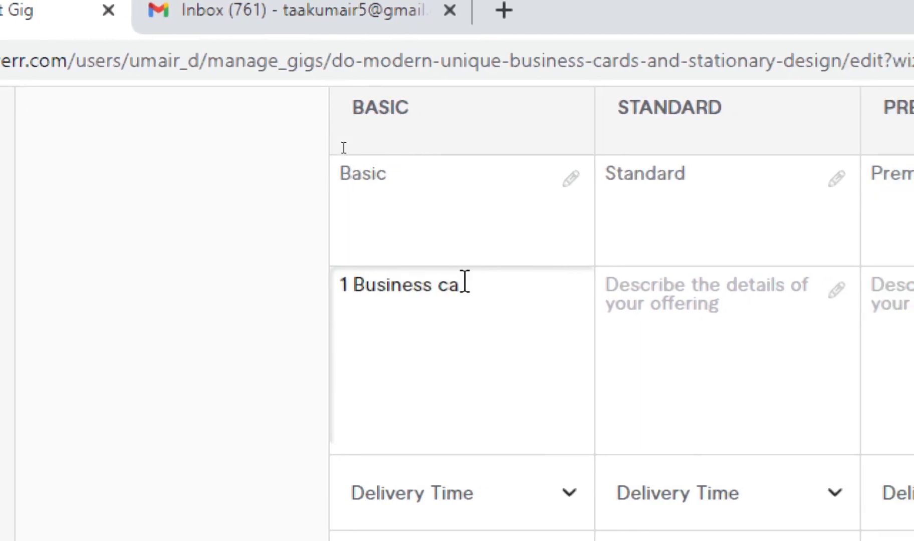
pyautogui.write('rd')
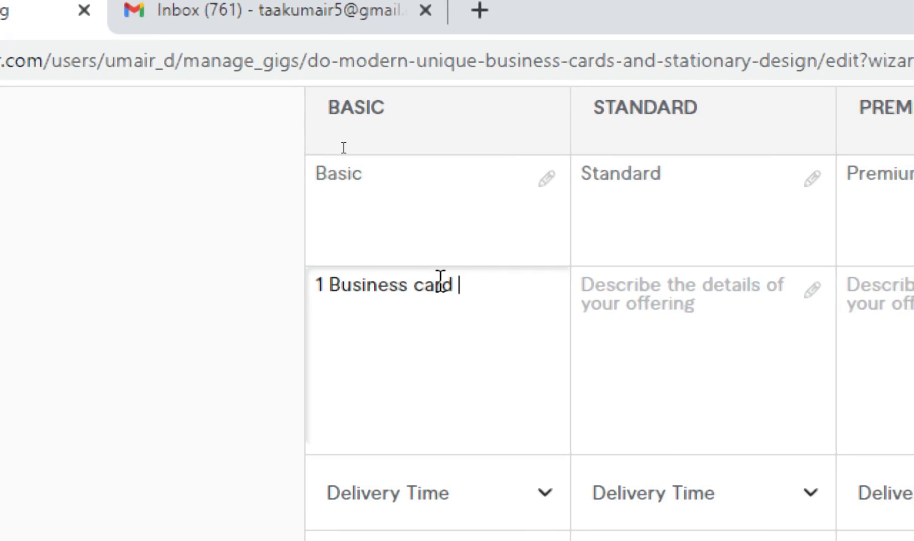
pyautogui.write(' +')
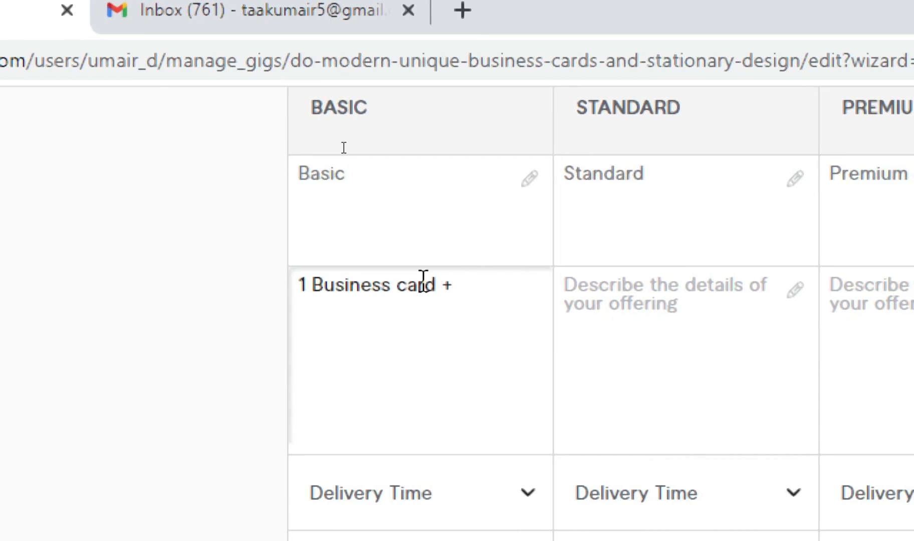
pyautogui.write(' Jpe')
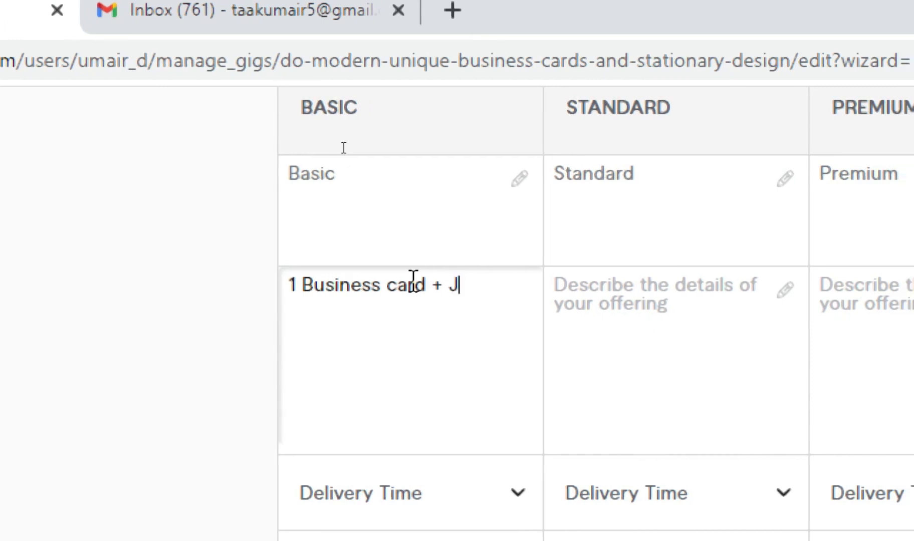
pyautogui.write('g')
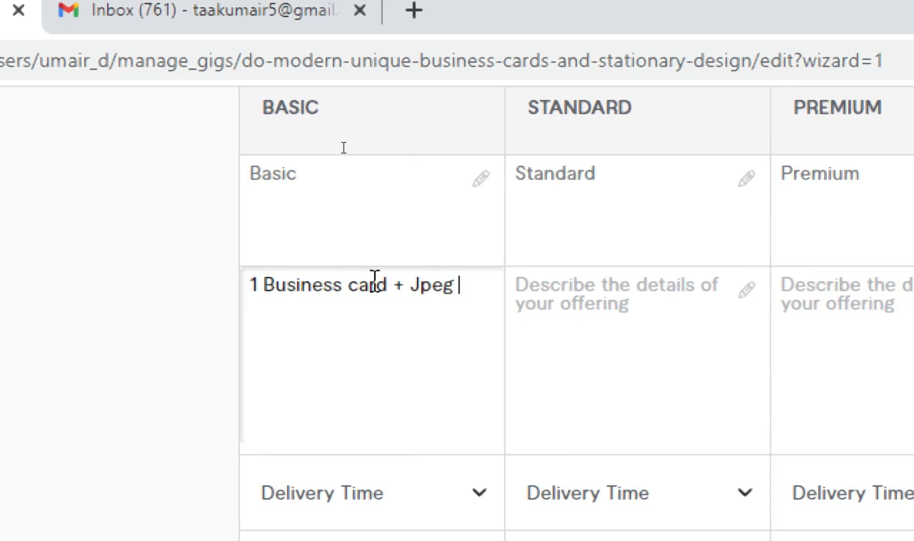
pyautogui.write(' + ')
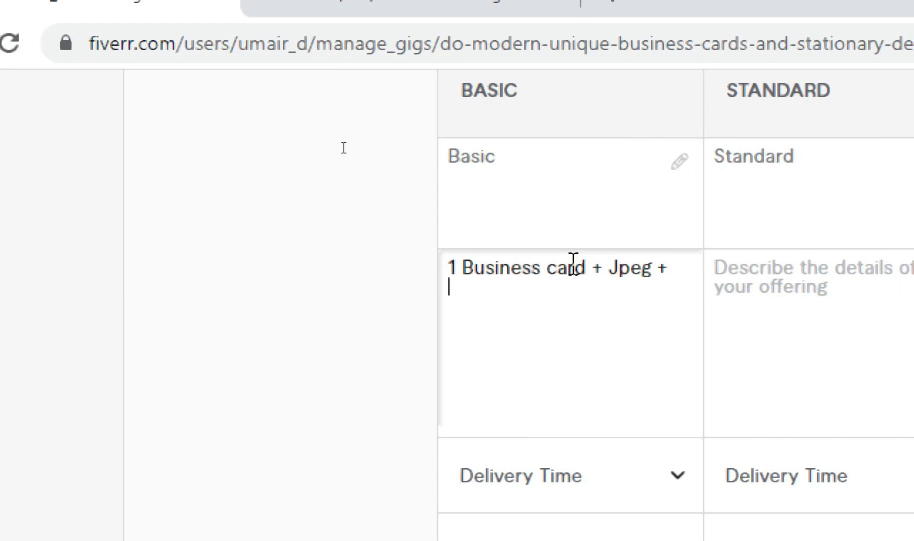
pyautogui.write('VE')
pyautogui.press('BackSpace')
pyautogui.press('BackSpace')
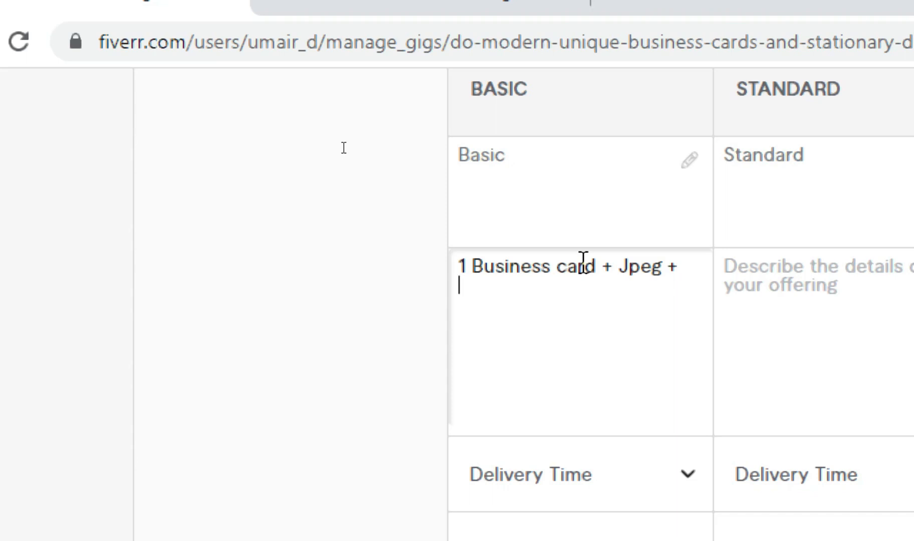
pyautogui.write('#D')
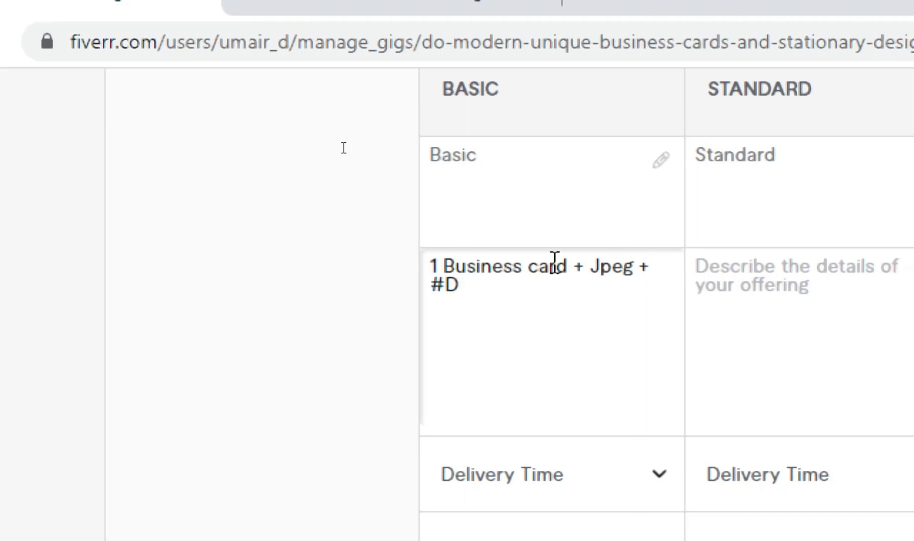
pyautogui.press('BackSpace')
pyautogui.press('BackSpace')
pyautogui.write('#')
pyautogui.press('BackSpace')
pyautogui.write('3')
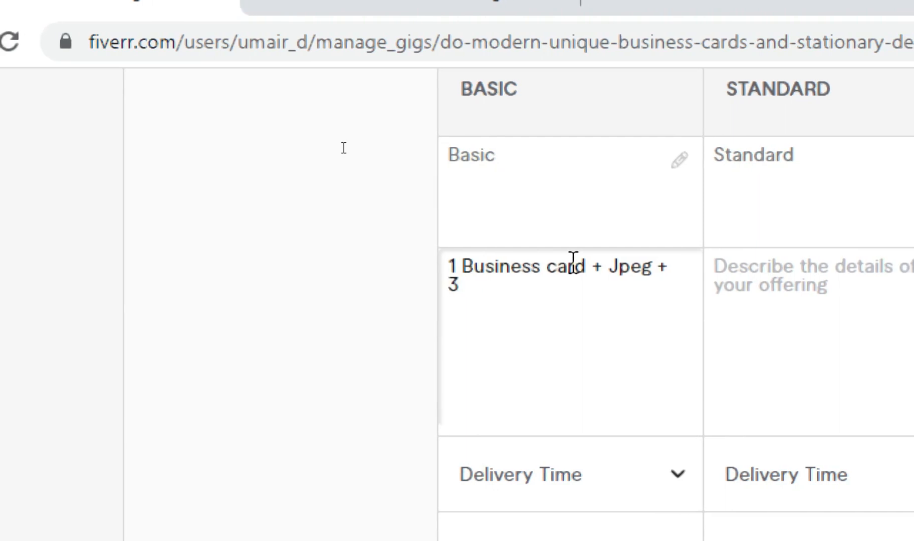
pyautogui.write('d Mockup')
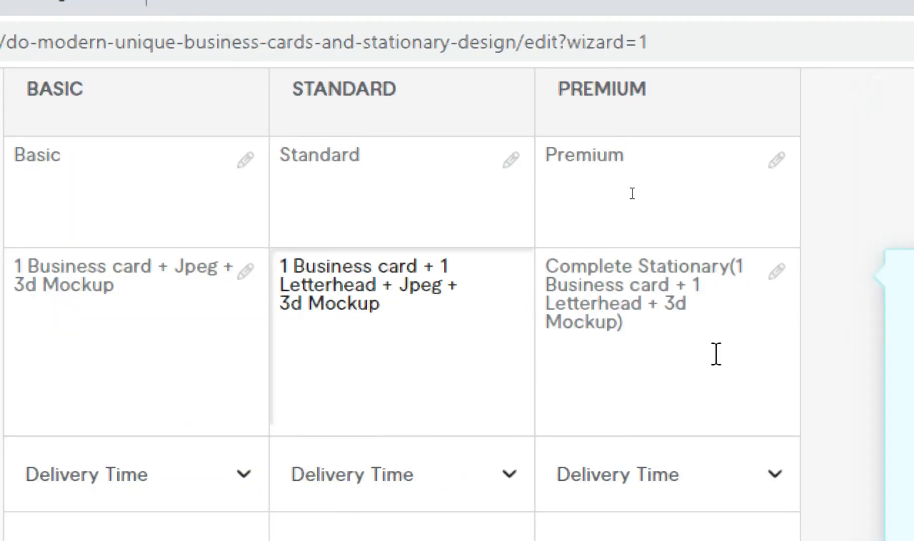
pyautogui.click(679, 378)
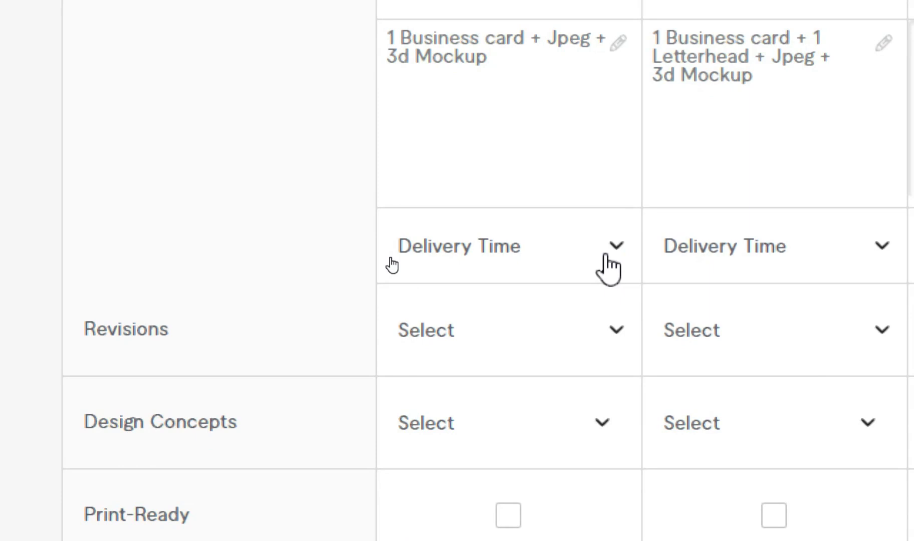
# Choose 1 day Delivery for Basic and Standard, and 2 days Delivery for Premium
pyautogui.click(396, 256)
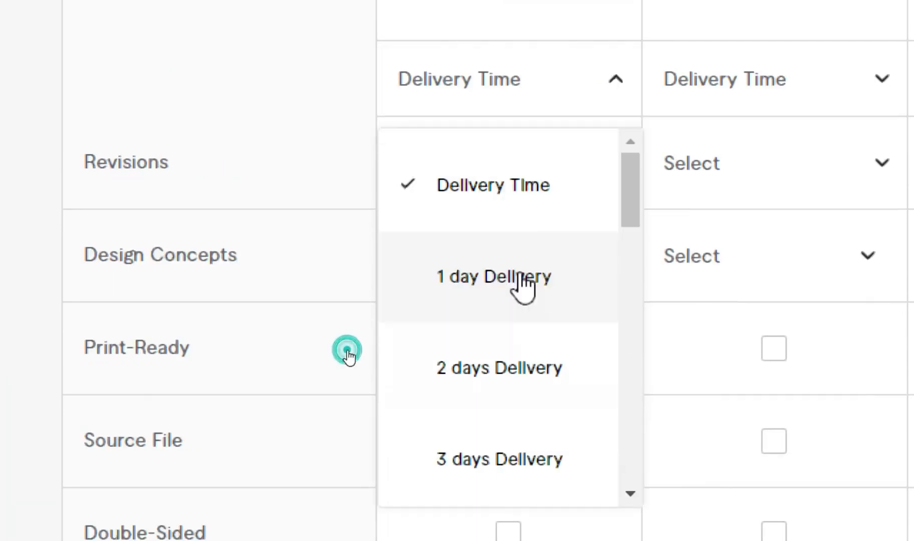
pyautogui.click(523, 198)
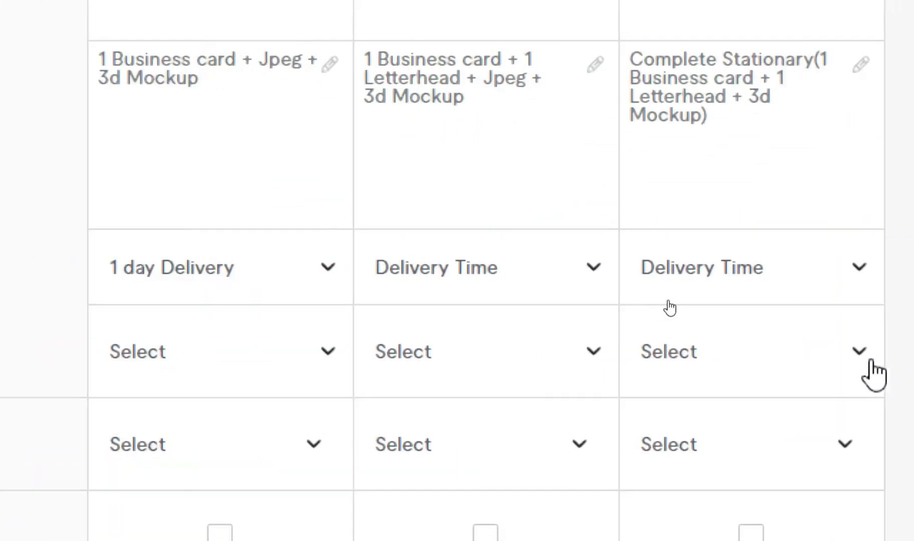
pyautogui.click(567, 268)
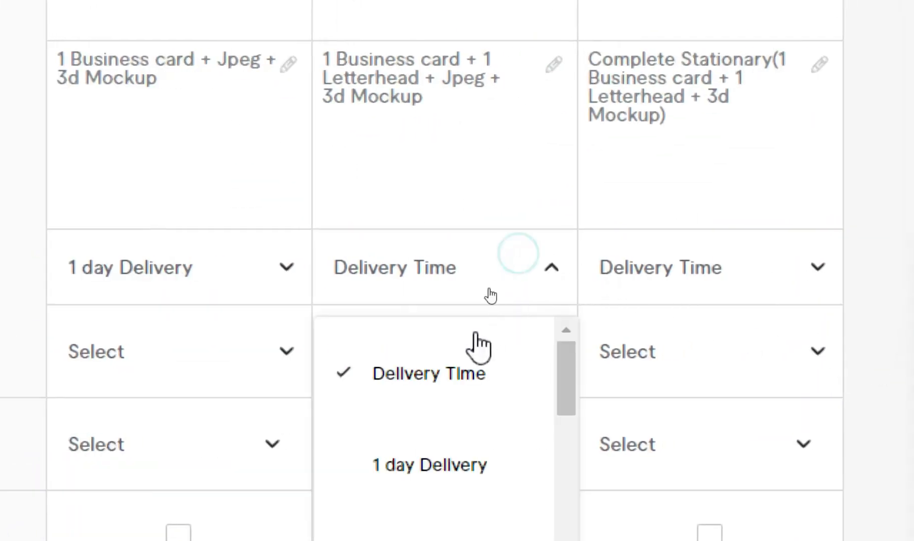
pyautogui.click(412, 469)
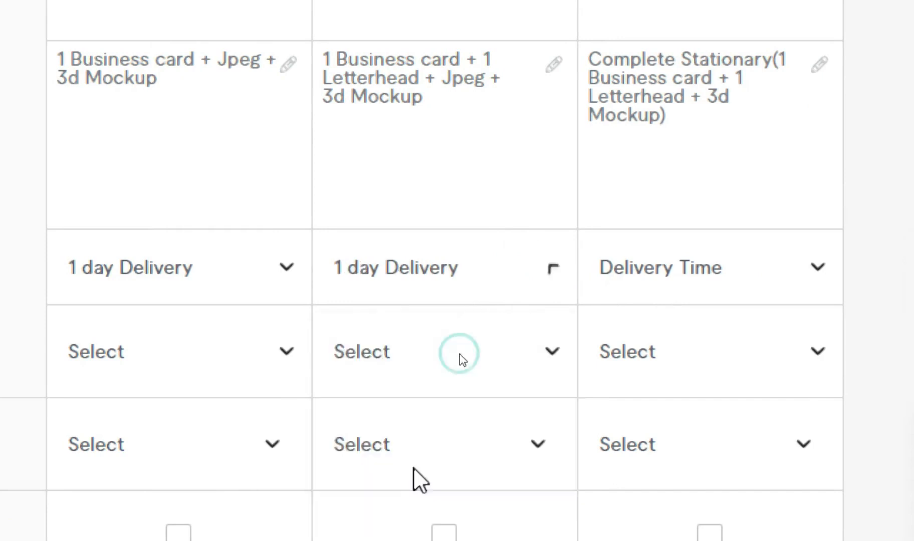
pyautogui.click(762, 290)
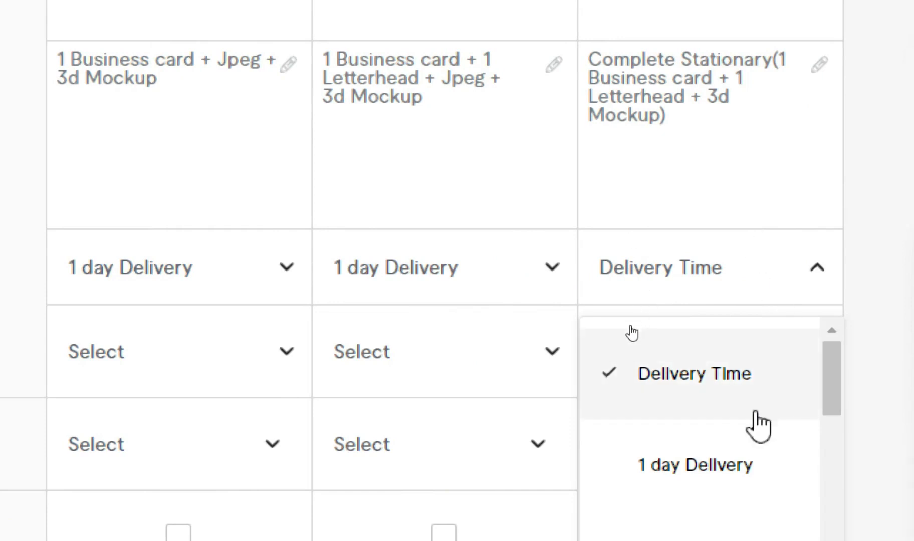
pyautogui.click(666, 519)
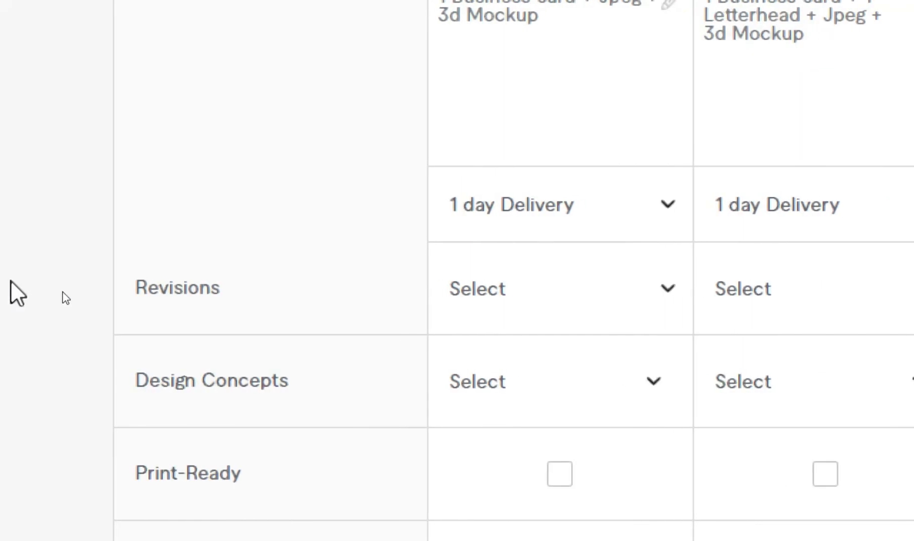
# Set the Basic package's revisions to 3
pyautogui.click(704, 303)
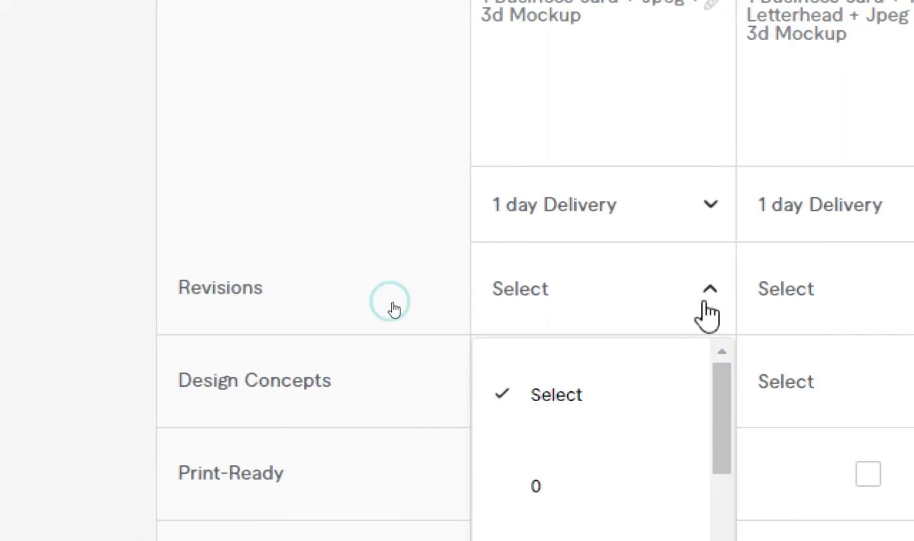
pyautogui.scroll(-10, 668, 319)
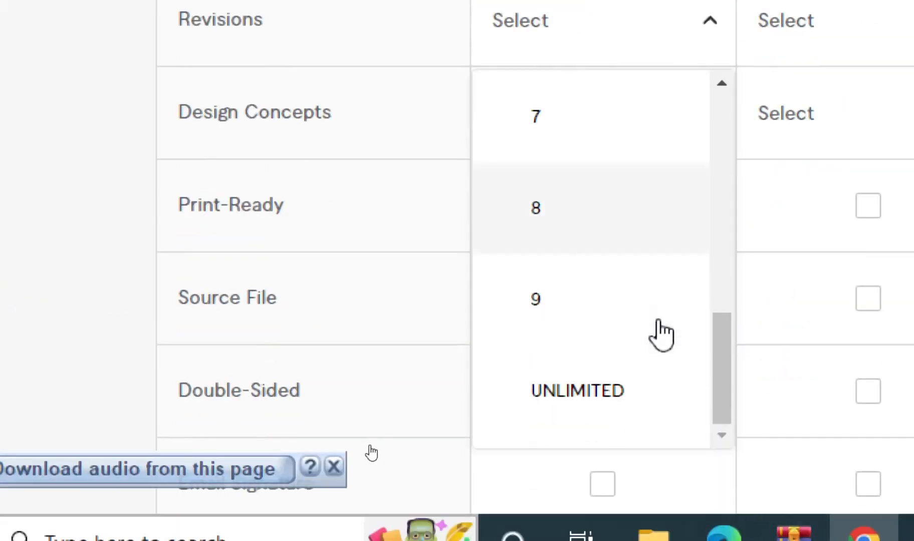
pyautogui.scroll(3, 721, 34)
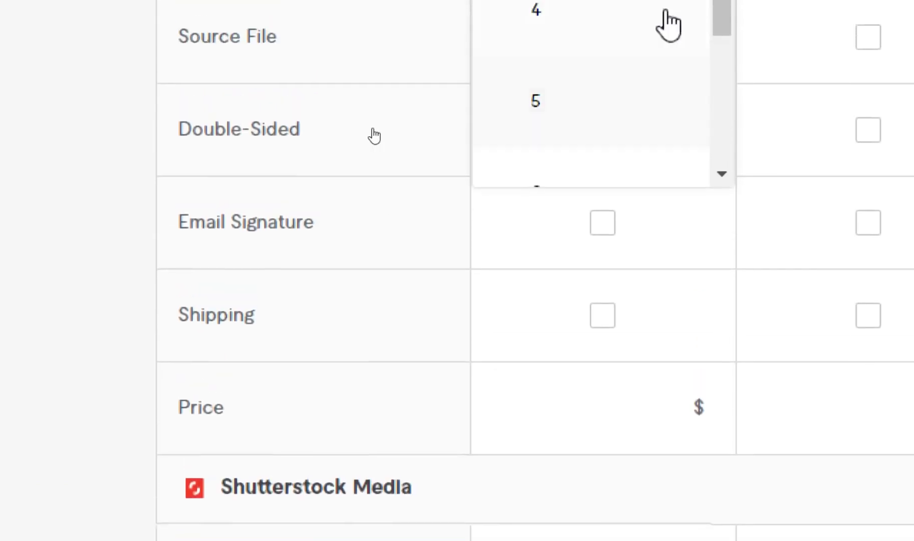
pyautogui.scroll(-1, 611, 176)
pyautogui.scroll(-3, 610, 191)
pyautogui.scroll(3, 610, 191)
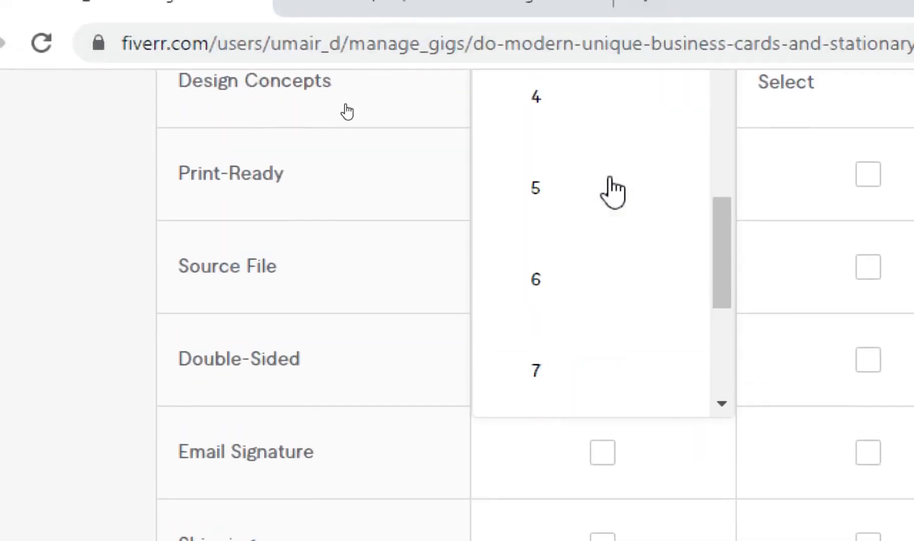
pyautogui.scroll(3, 620, 147)
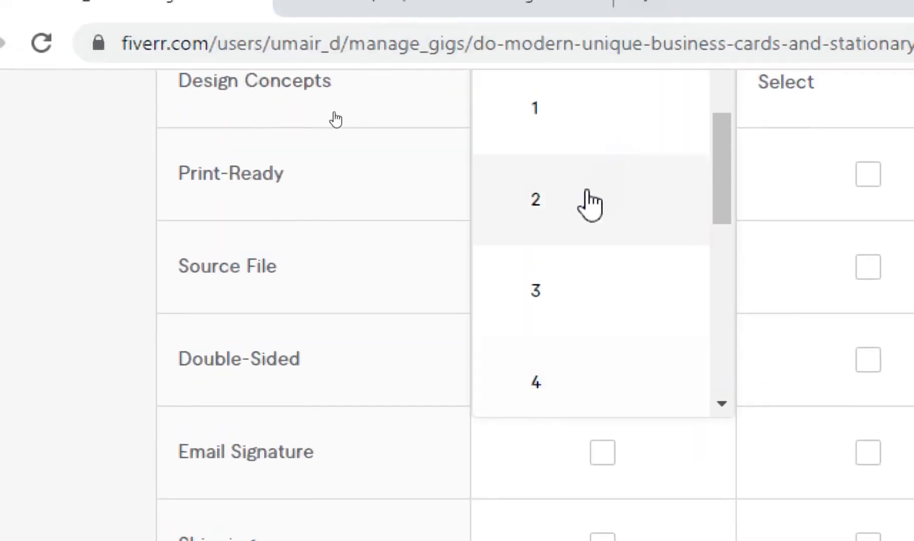
pyautogui.click(582, 303)
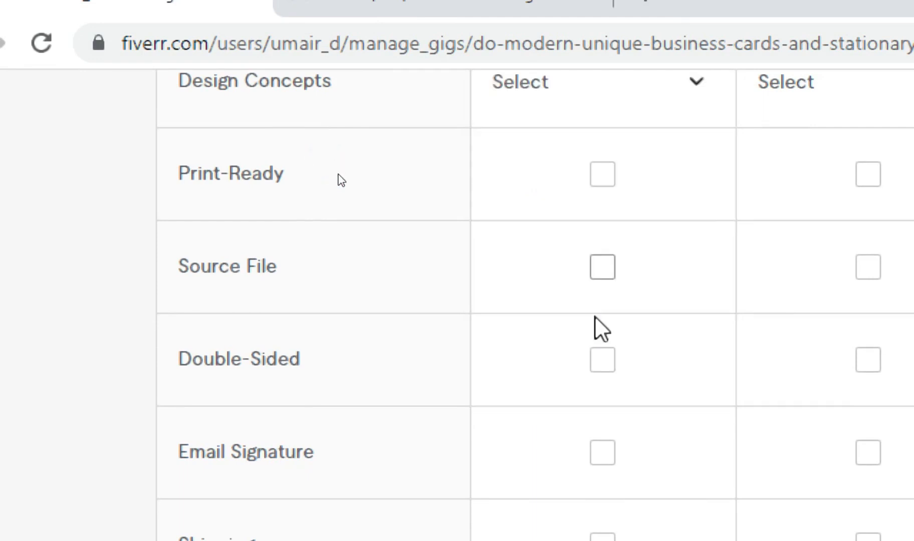
pyautogui.scroll(1, 842, 185)
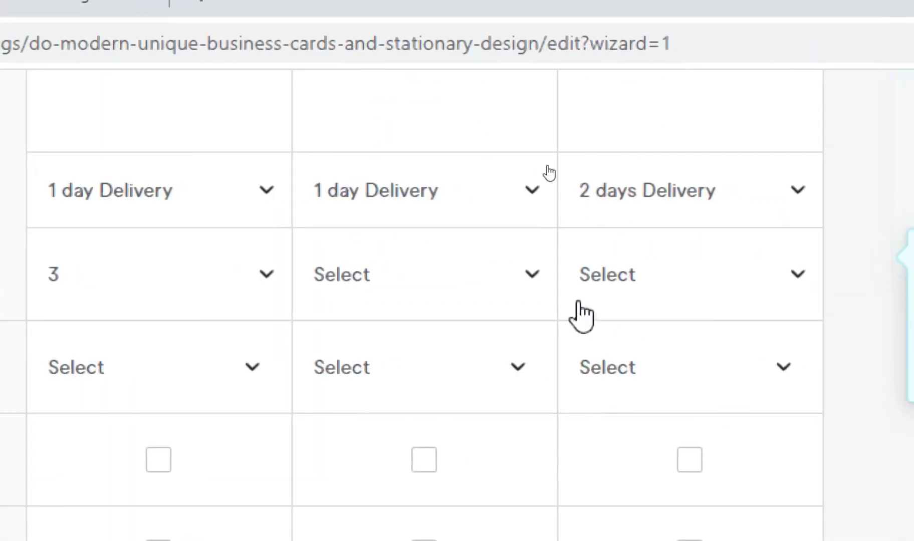
# Give the Standard package 3 revisions and the Premium package UNLIMITED revisions
pyautogui.click(866, 296)
pyautogui.scroll(-4, 401, 467)
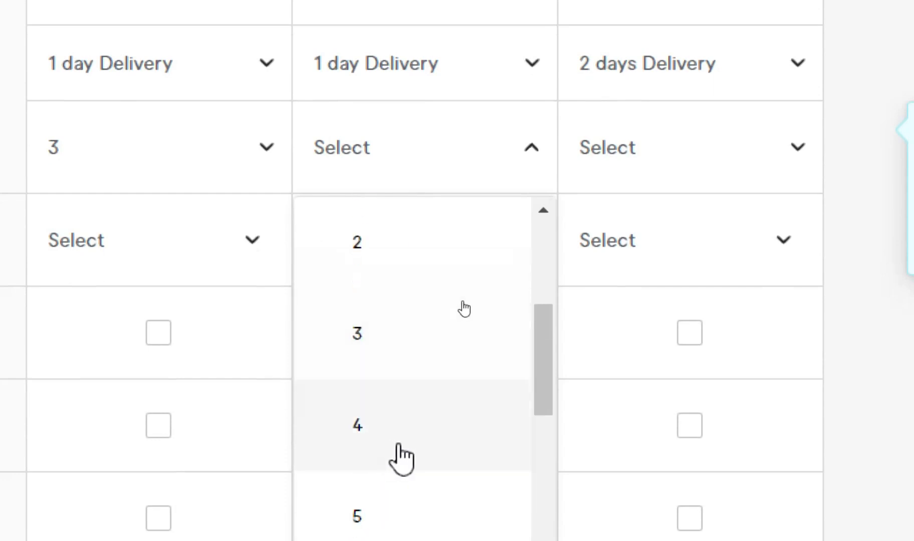
pyautogui.click(418, 373)
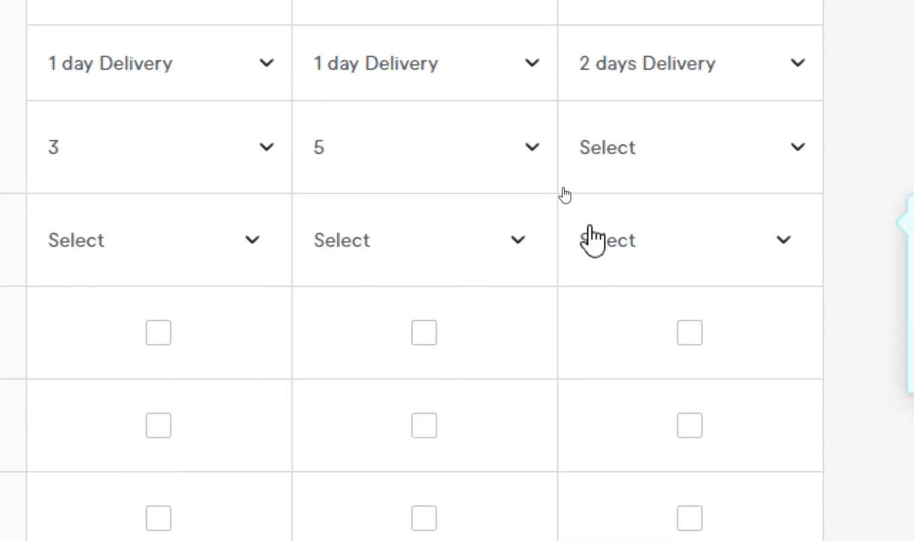
pyautogui.click(484, 154)
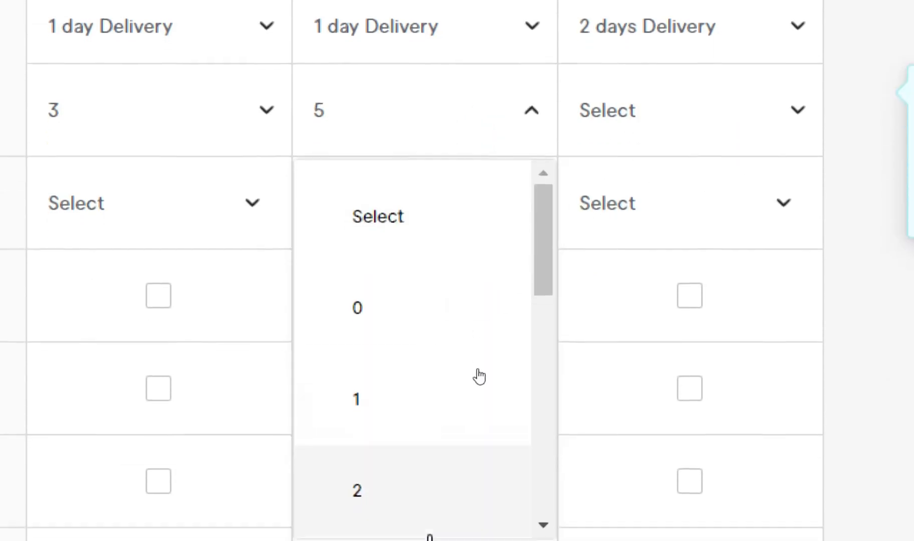
pyautogui.scroll(-3, 459, 25)
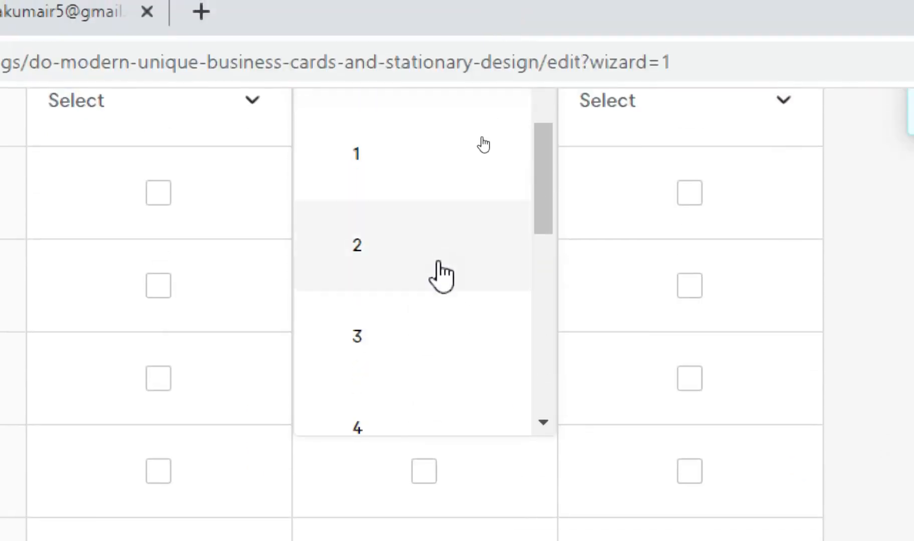
pyautogui.click(444, 224)
pyautogui.scroll(3, 511, 245)
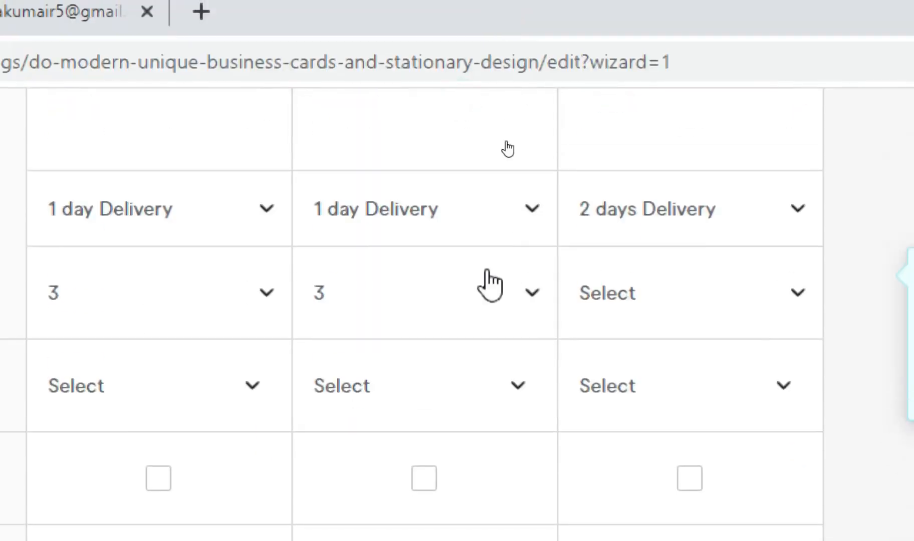
pyautogui.click(773, 301)
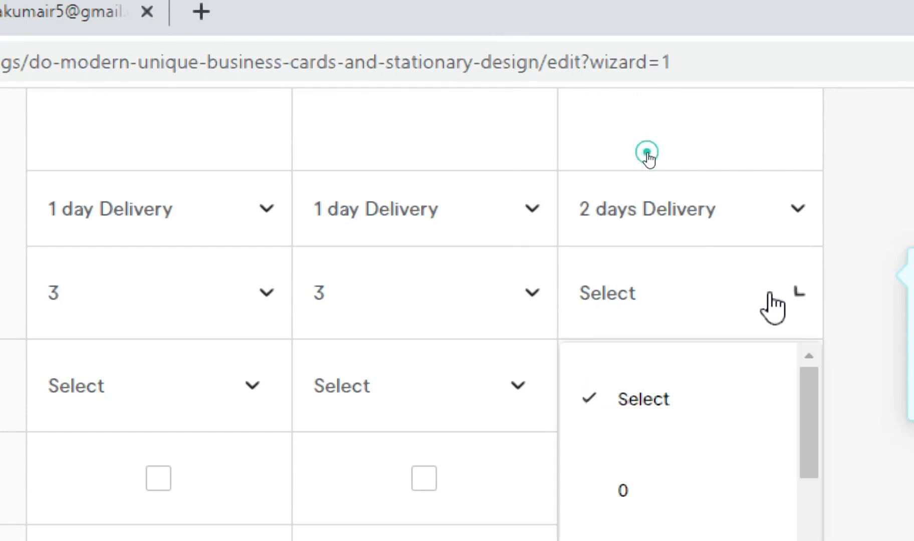
pyautogui.scroll(-5, 786, 402)
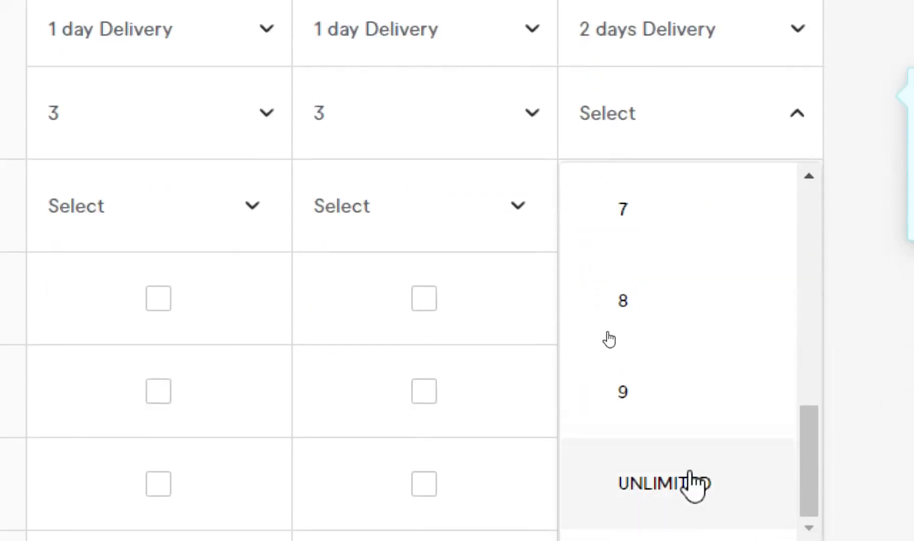
pyautogui.click(692, 491)
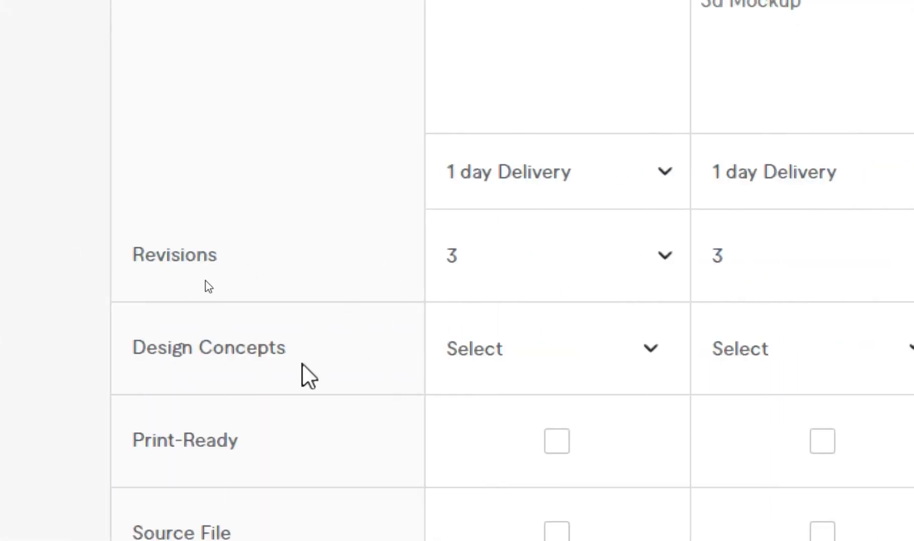
# Pick 1 design concept for Basic, 2 for Standard and 2 for Premium
pyautogui.click(648, 350)
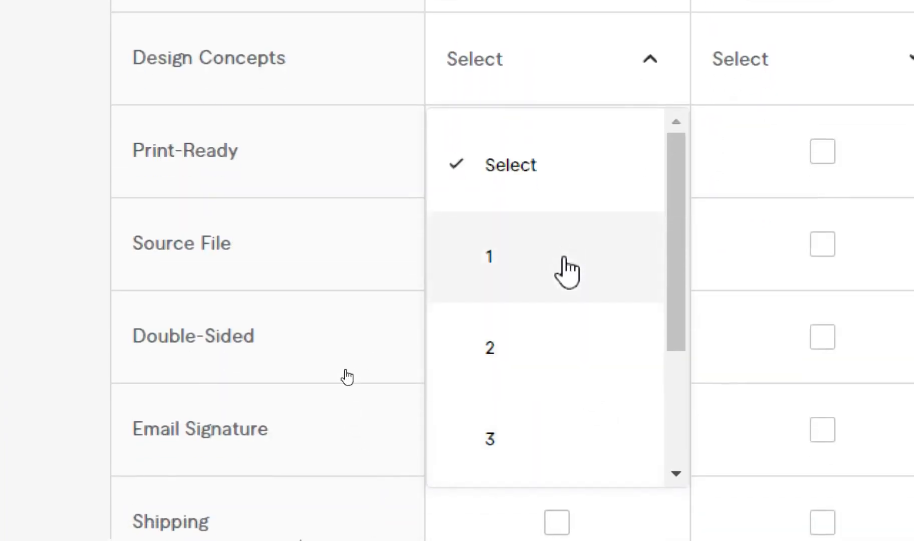
pyautogui.click(571, 268)
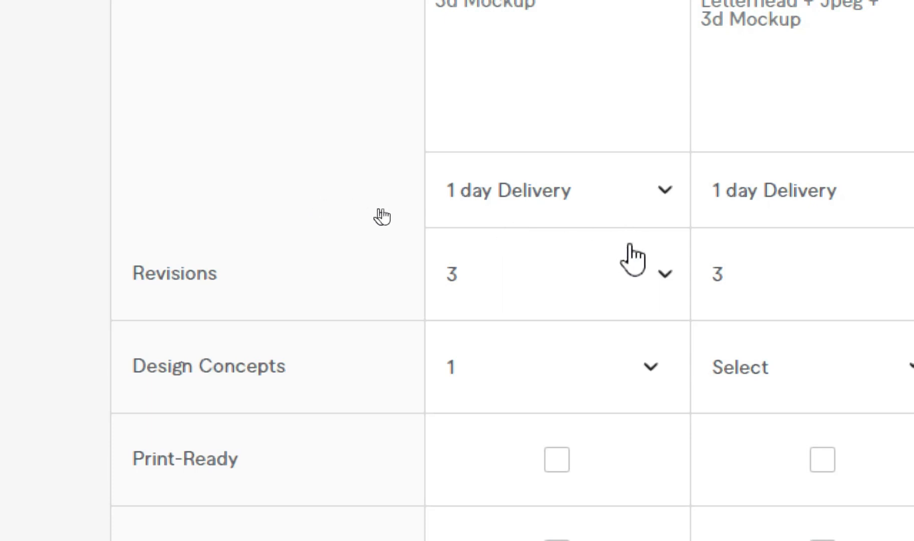
pyautogui.click(627, 370)
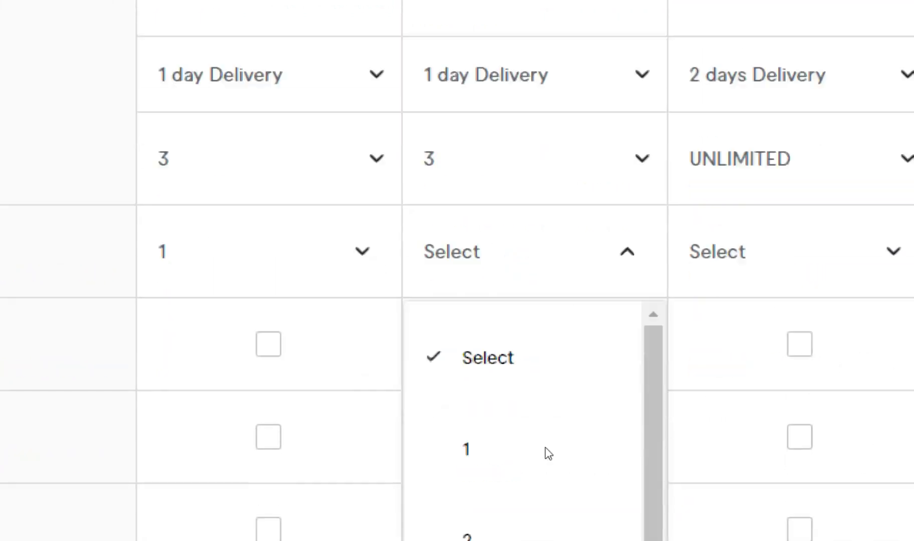
pyautogui.click(571, 381)
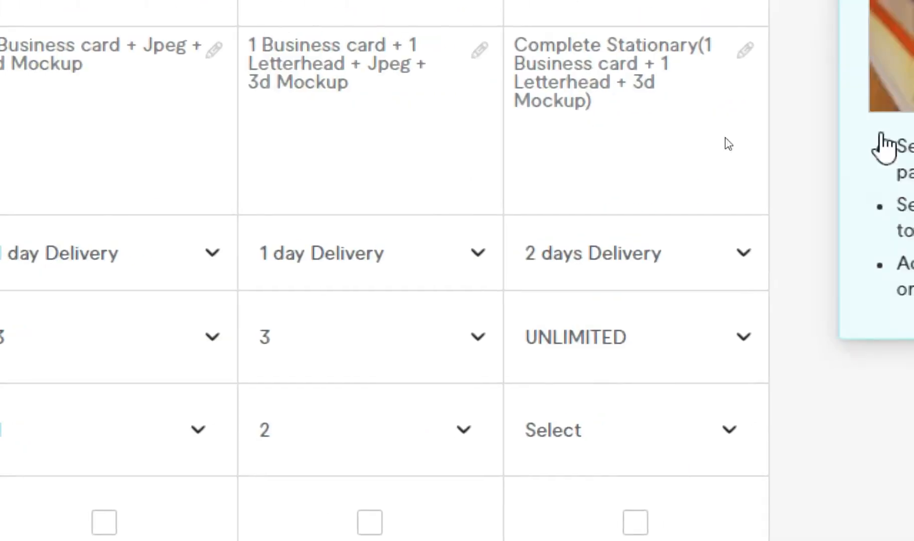
pyautogui.click(612, 434)
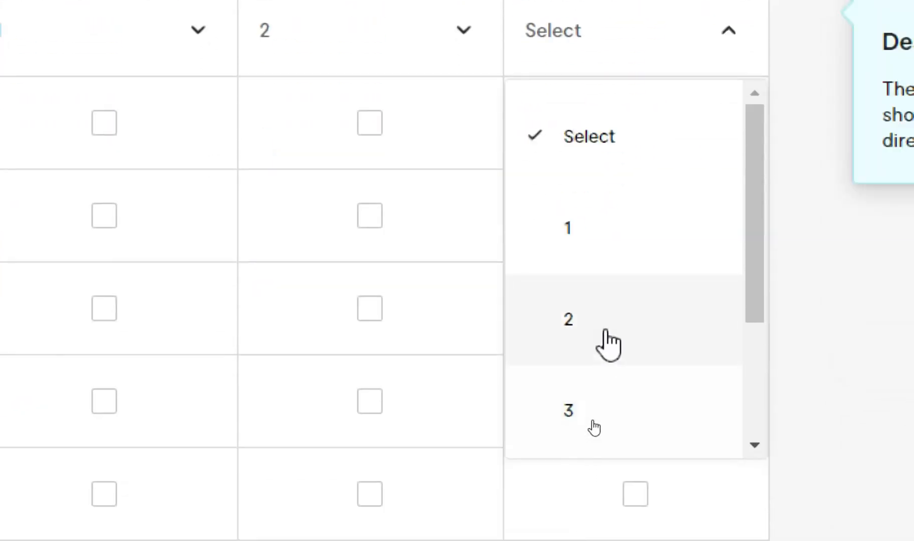
pyautogui.click(608, 343)
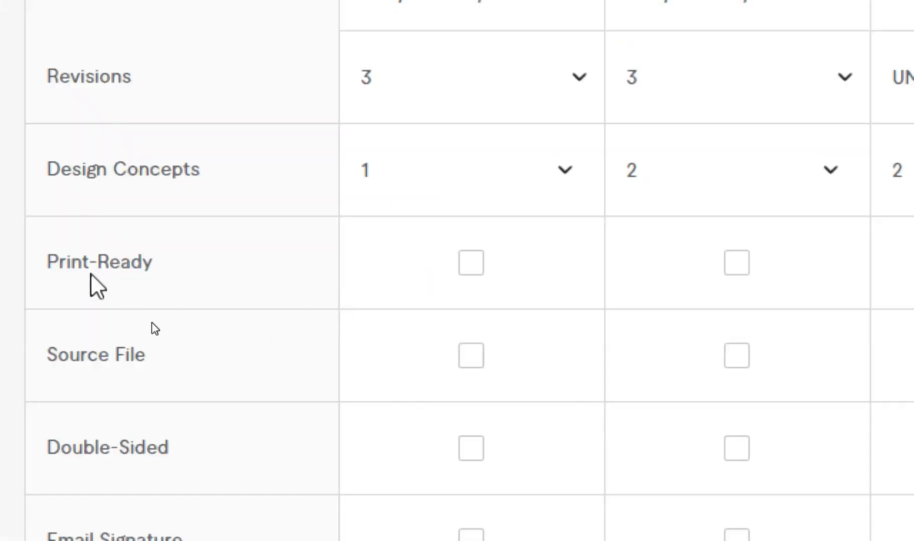
# Tick Print-Ready and Source File in all three packages
pyautogui.click(469, 265)
pyautogui.click(737, 262)
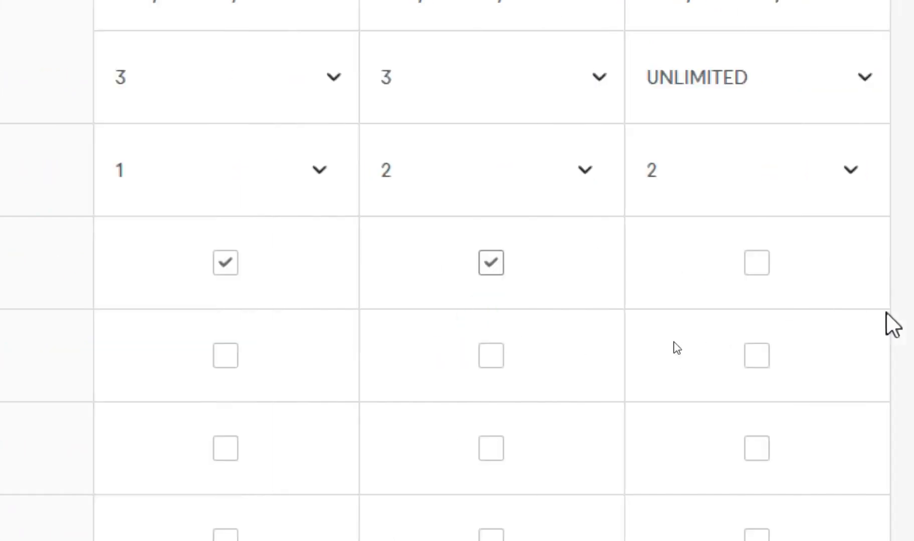
pyautogui.click(742, 268)
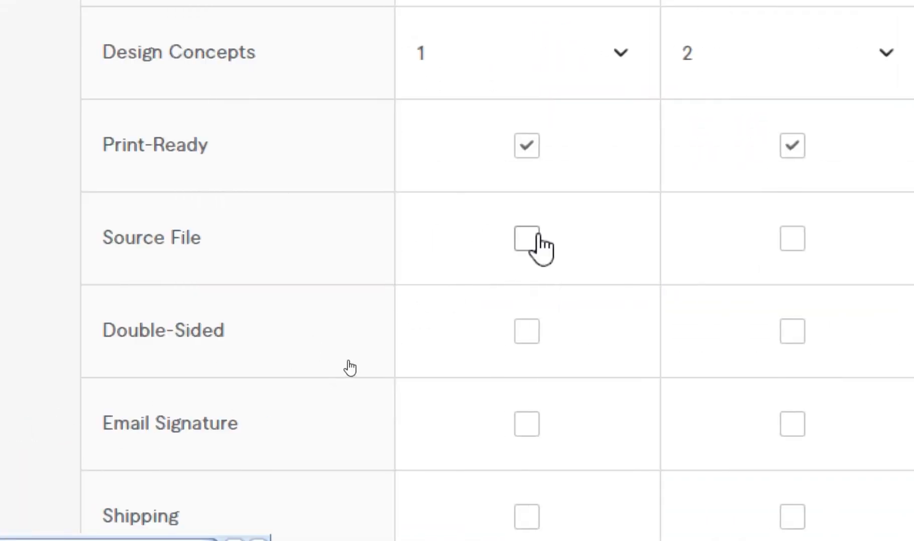
pyautogui.click(535, 242)
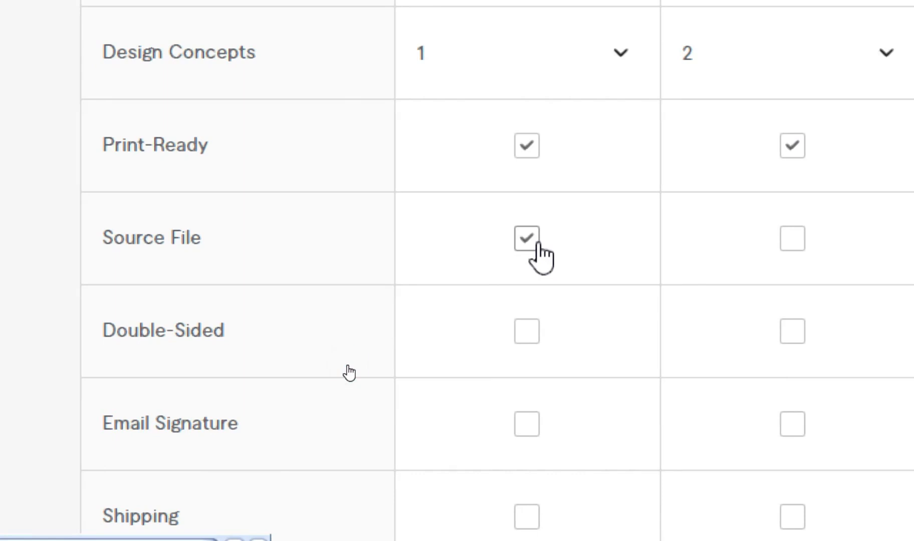
pyautogui.scroll(-3, 540, 305)
pyautogui.scroll(-1, 539, 307)
pyautogui.scroll(1, 539, 308)
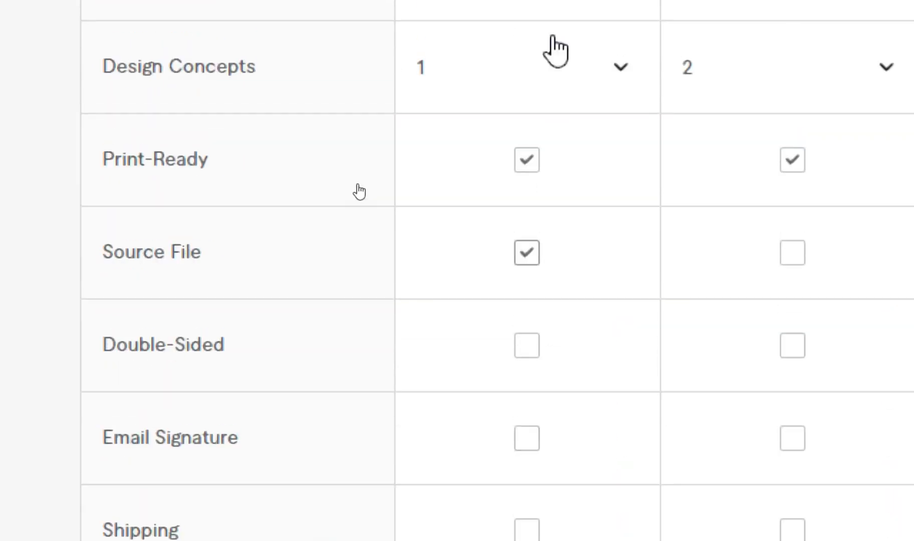
pyautogui.click(793, 253)
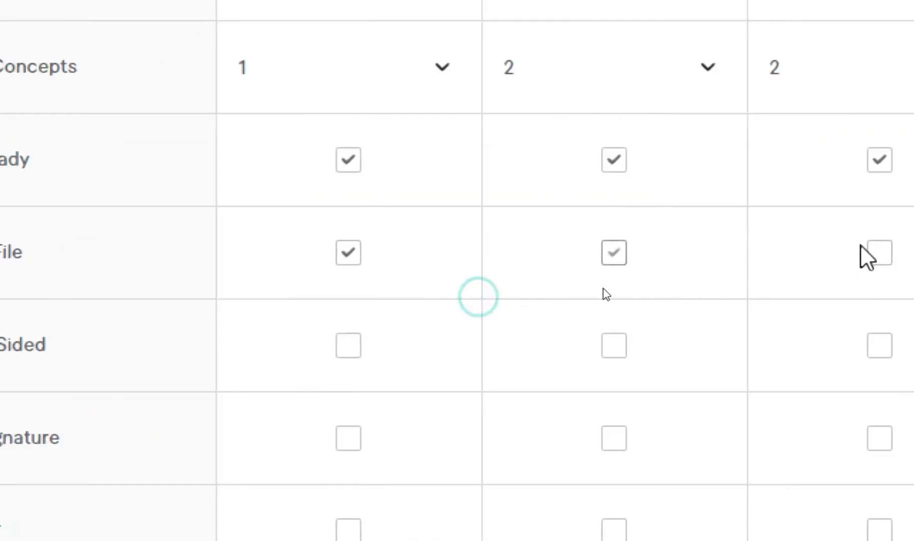
pyautogui.click(811, 260)
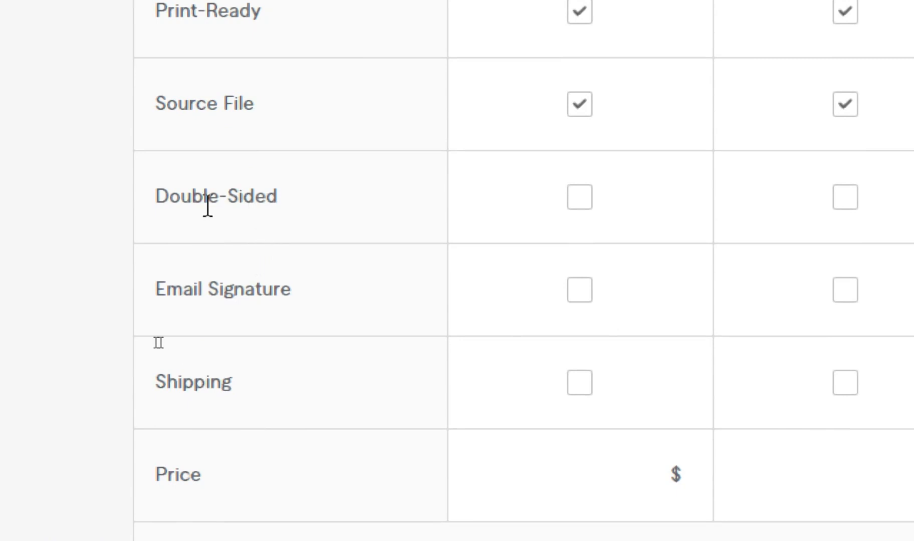
# Tick Double-Sided for all packages, Email Signature for Standard and Premium, and Shipping for Premium
pyautogui.click(580, 197)
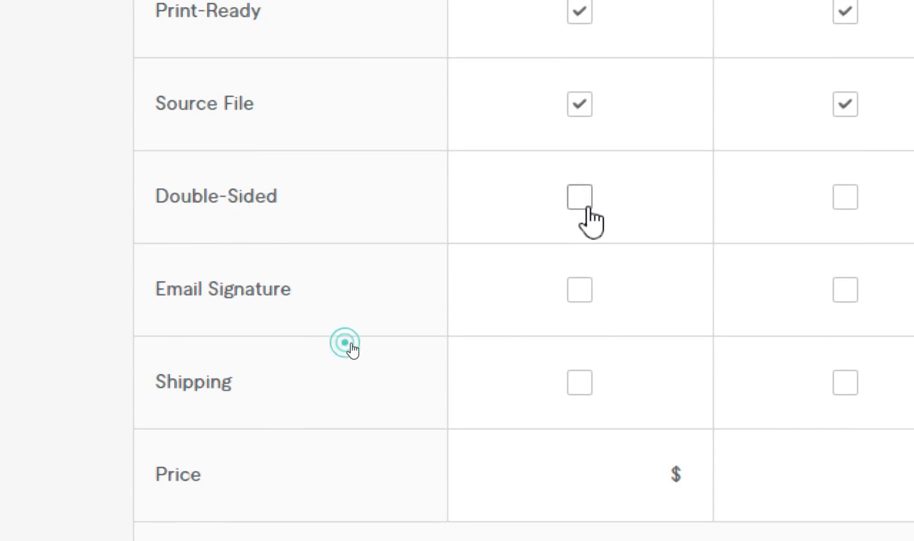
pyautogui.click(795, 198)
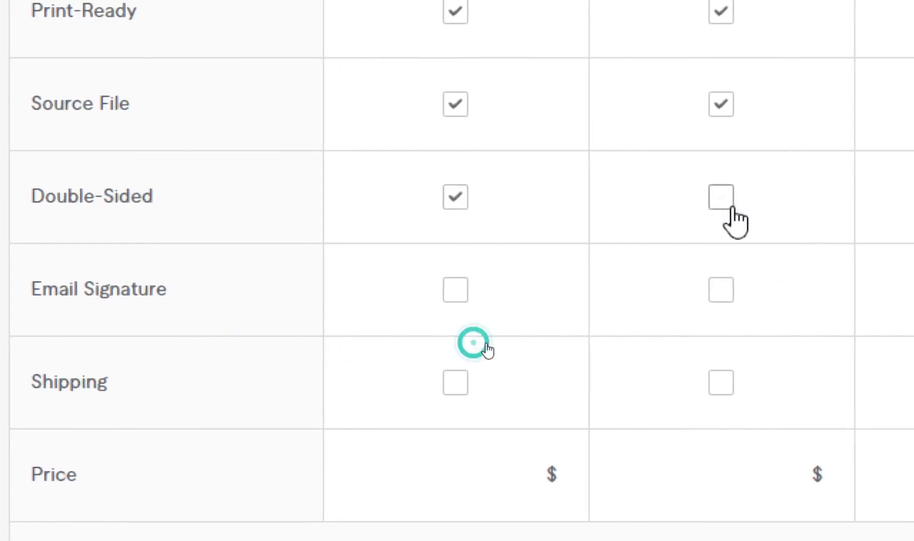
pyautogui.click(805, 200)
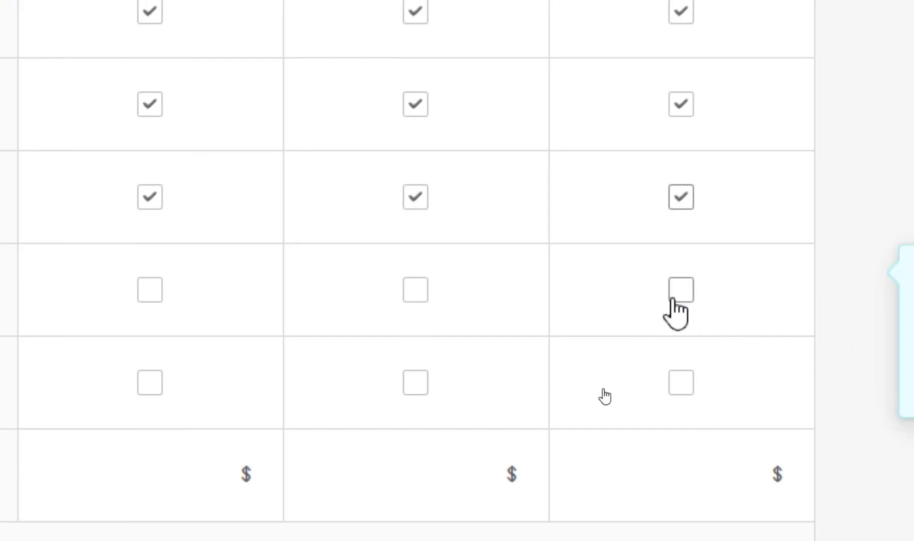
pyautogui.click(413, 295)
pyautogui.click(680, 295)
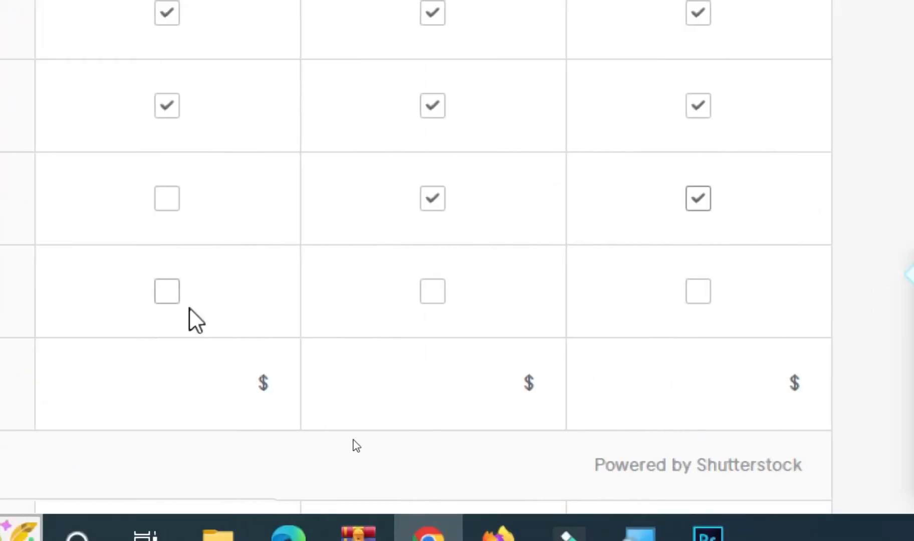
pyautogui.click(699, 293)
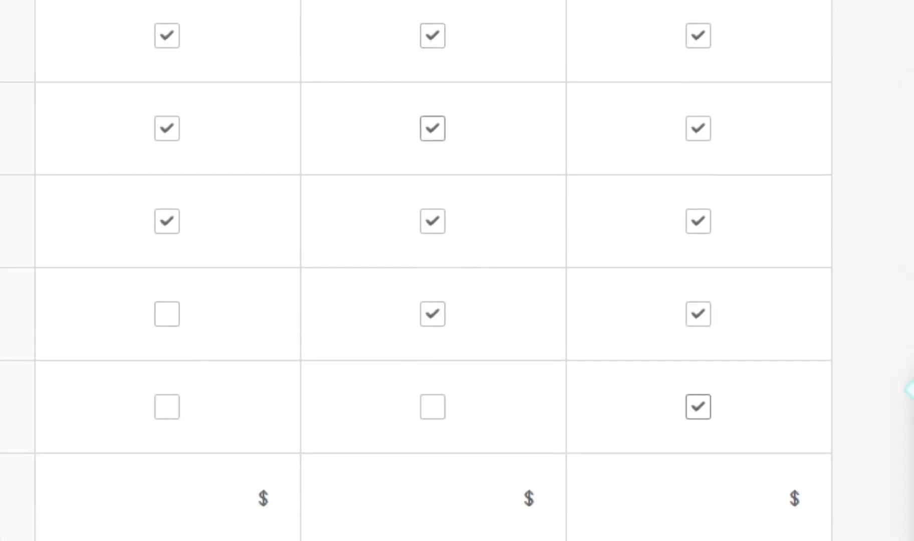
pyautogui.click(78, 499)
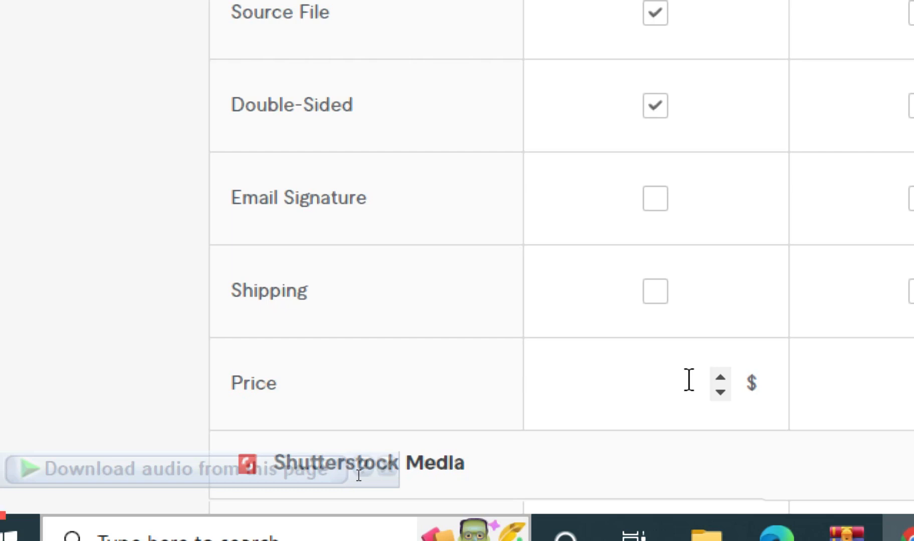
# Enter prices of 15, 35 and 50 for the Basic, Standard and Premium packages
pyautogui.click(386, 472)
pyautogui.click(619, 401)
pyautogui.write('15')
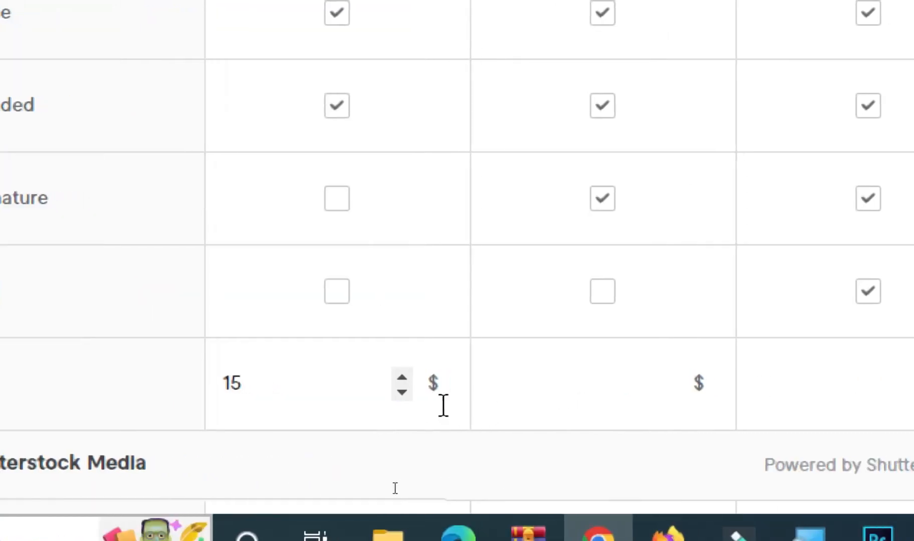
pyautogui.click(614, 380)
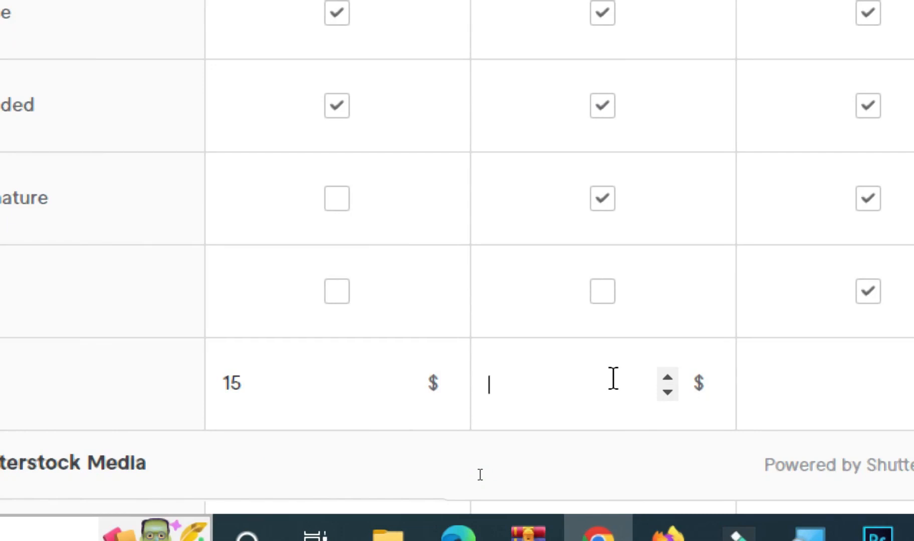
pyautogui.write('35')
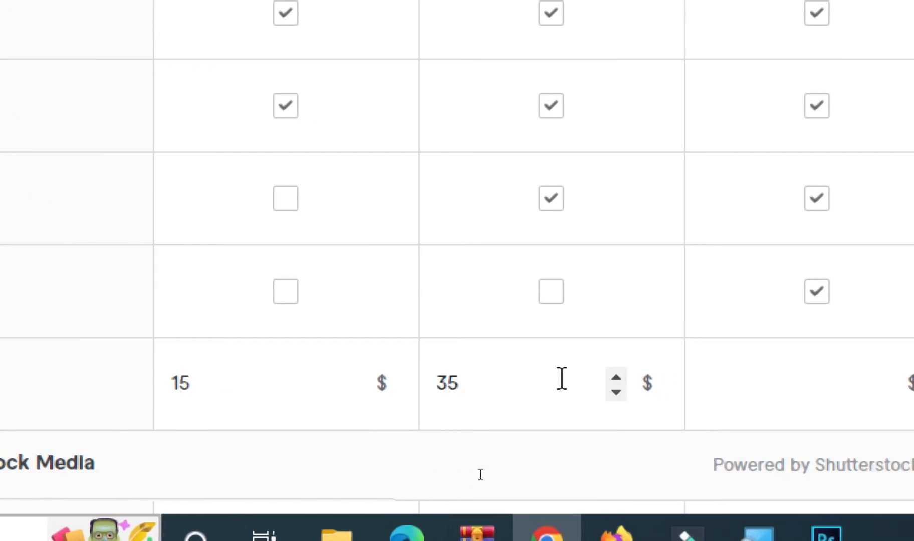
pyautogui.click(807, 394)
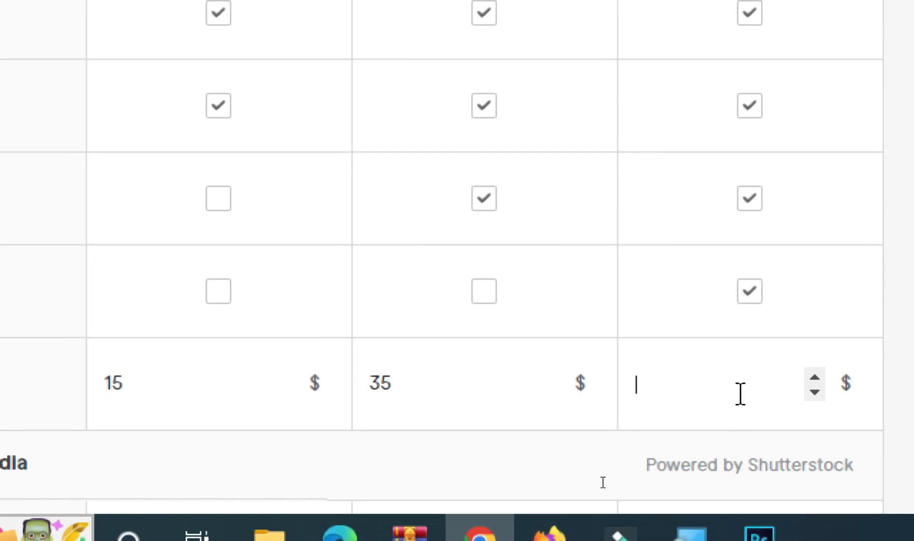
pyautogui.write('50')
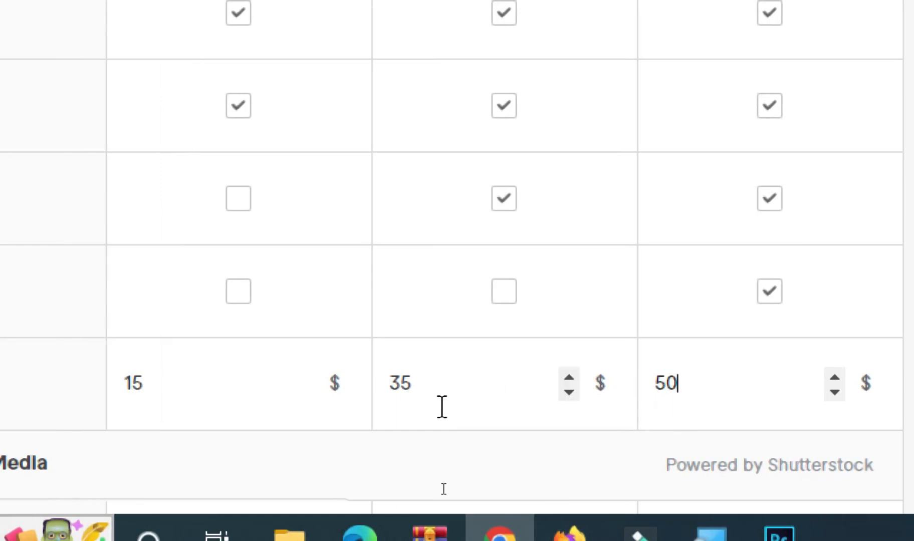
pyautogui.click(470, 398)
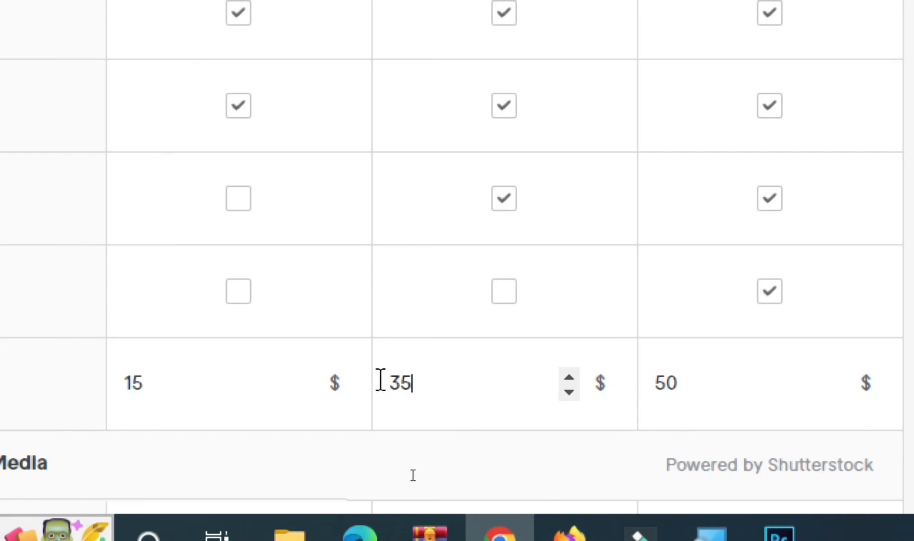
pyautogui.scroll(-3, 406, 401)
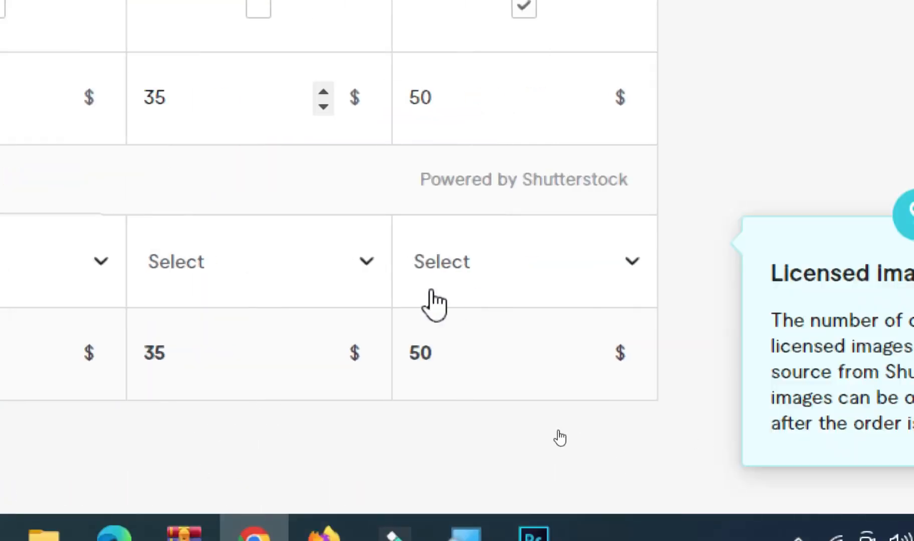
# Set Premium extra-fast delivery to 1 DAY for an extra 20
pyautogui.scroll(-1, 404, 323)
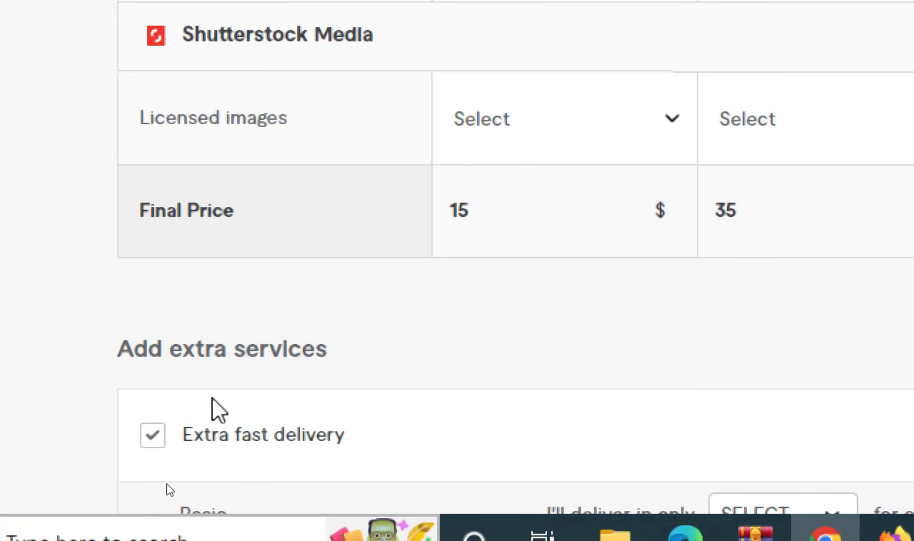
pyautogui.scroll(-2, 215, 396)
pyautogui.scroll(-2, 169, 407)
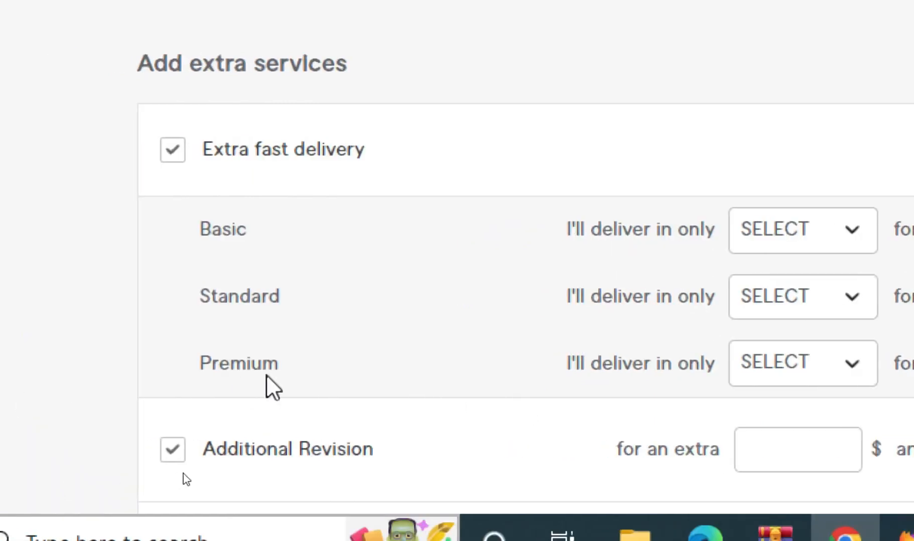
pyautogui.click(732, 382)
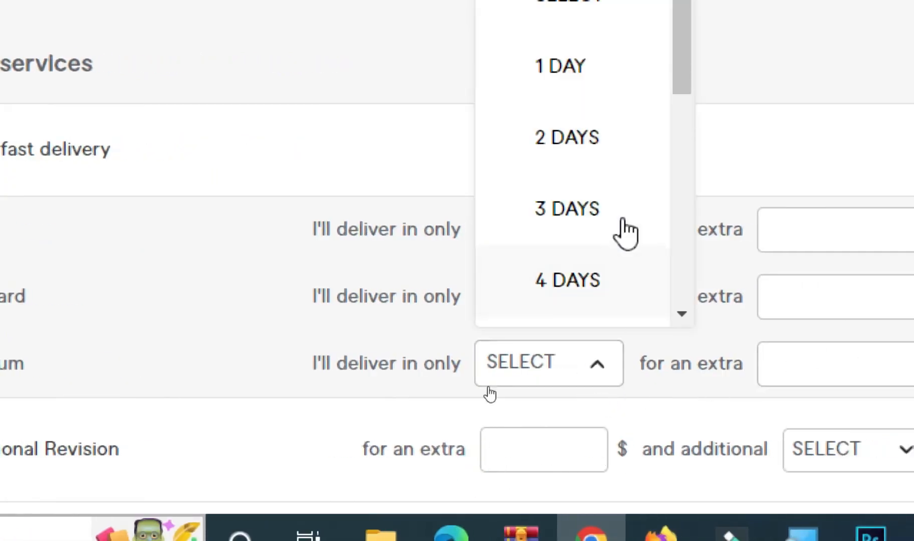
pyautogui.click(594, 83)
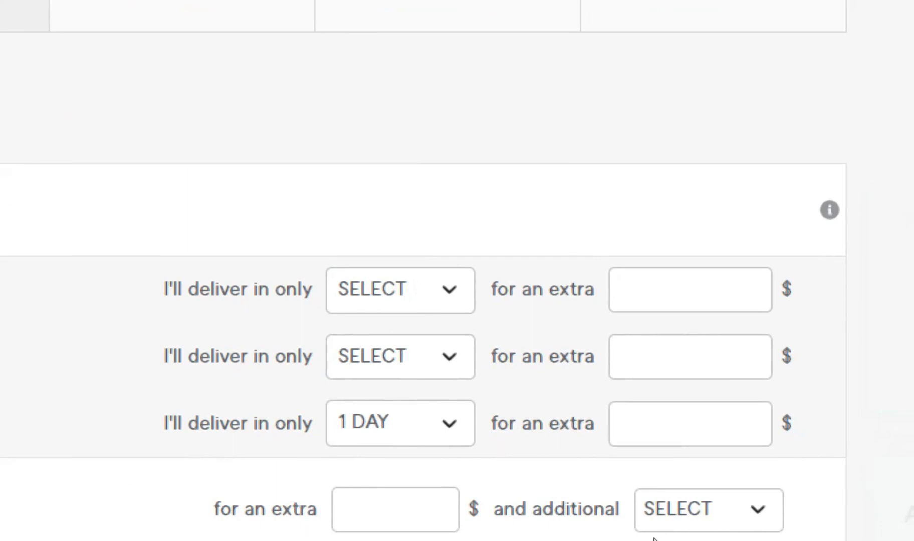
pyautogui.click(861, 466)
pyautogui.write('20')
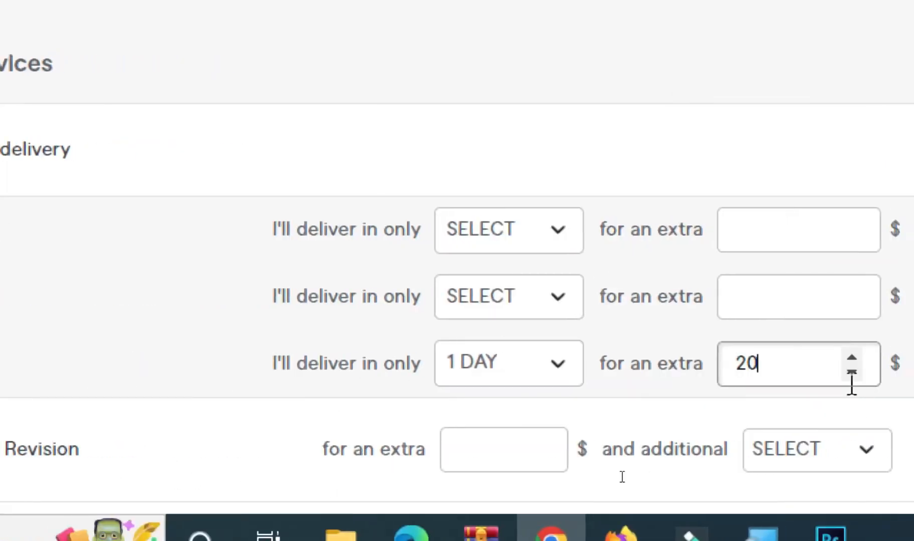
pyautogui.scroll(-2, 50, 444)
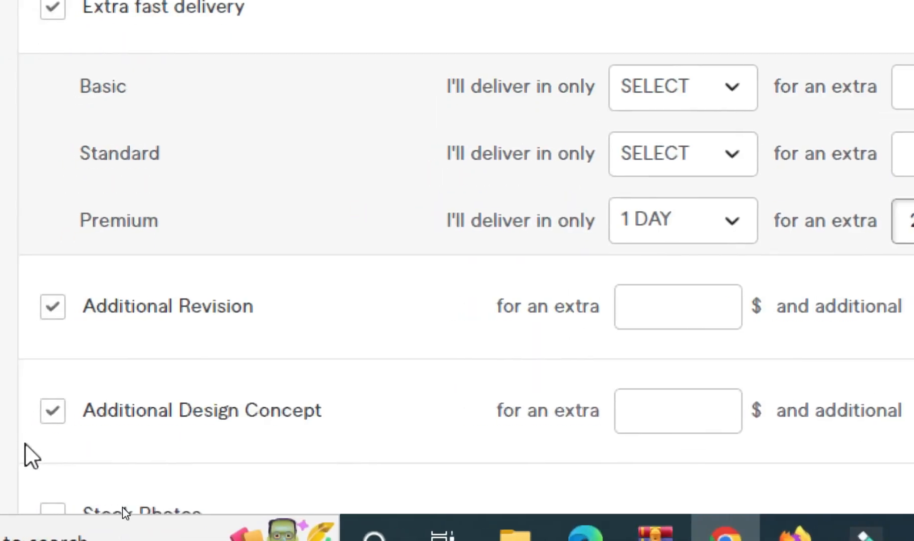
# Enable the Additional Revision extra at $10, adding 1 DAY
pyautogui.click(54, 310)
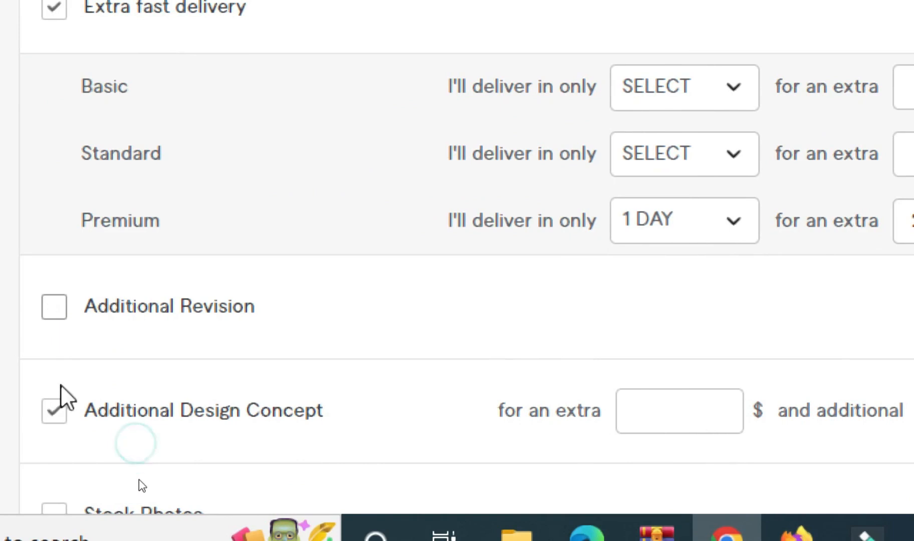
pyautogui.click(49, 421)
pyautogui.scroll(-2, 54, 429)
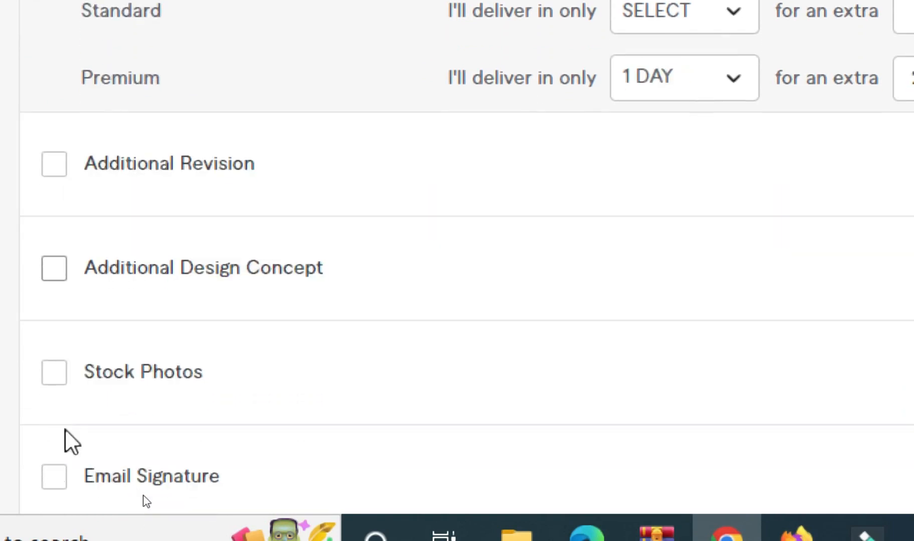
pyautogui.click(54, 173)
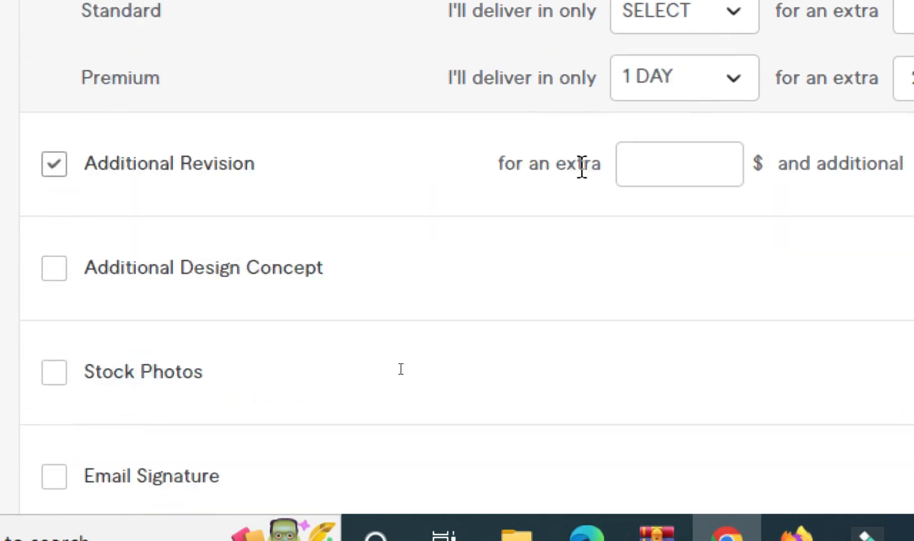
pyautogui.click(670, 160)
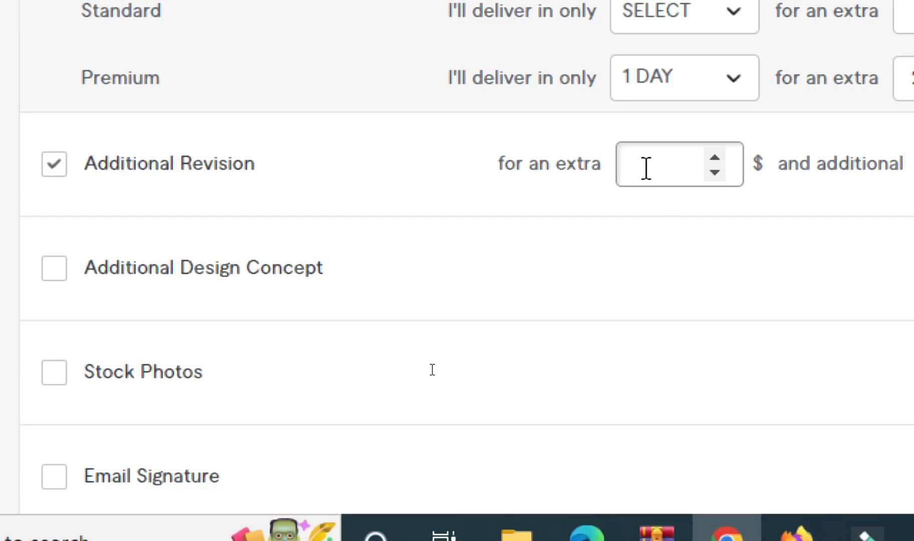
pyautogui.write('10')
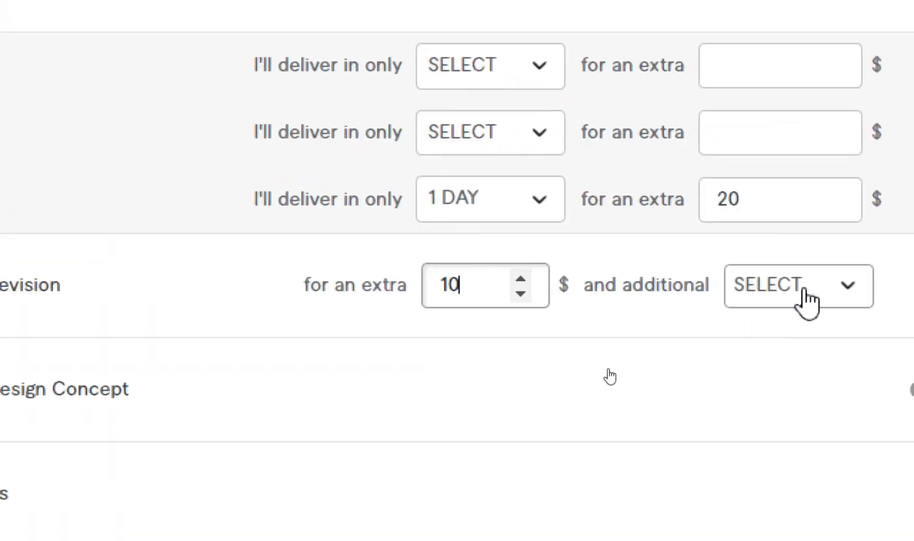
pyautogui.click(808, 294)
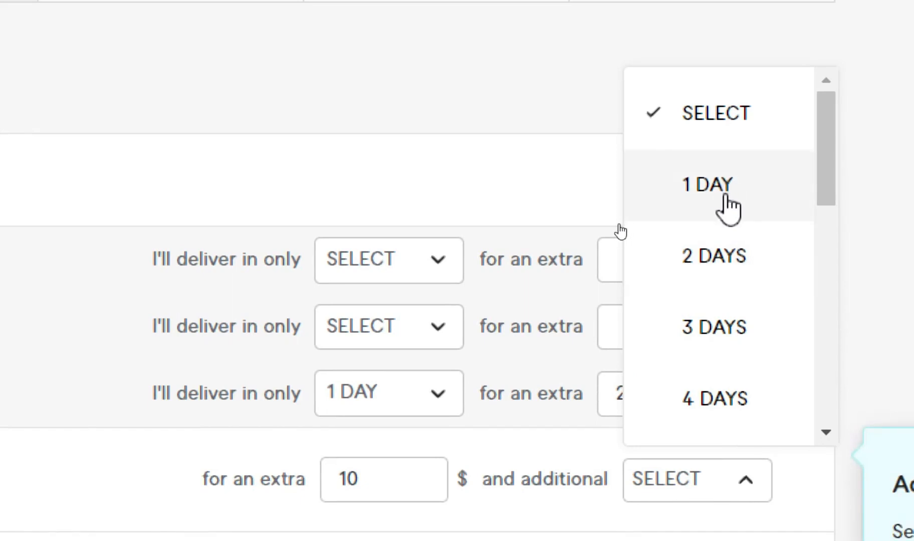
pyautogui.click(706, 204)
# Enable the Additional Design Concept extra at $15, adding 1 DAY
pyautogui.scroll(-4, 539, 516)
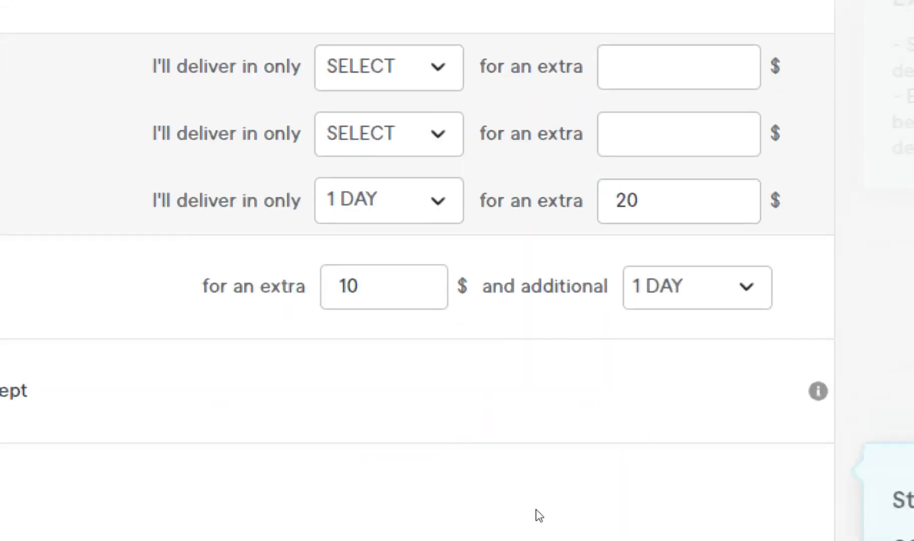
pyautogui.scroll(-1, 539, 516)
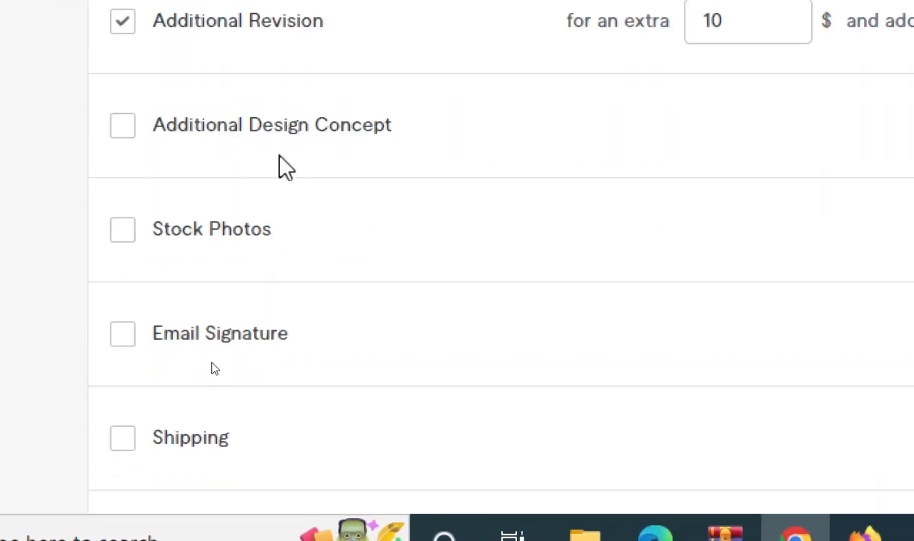
pyautogui.click(124, 132)
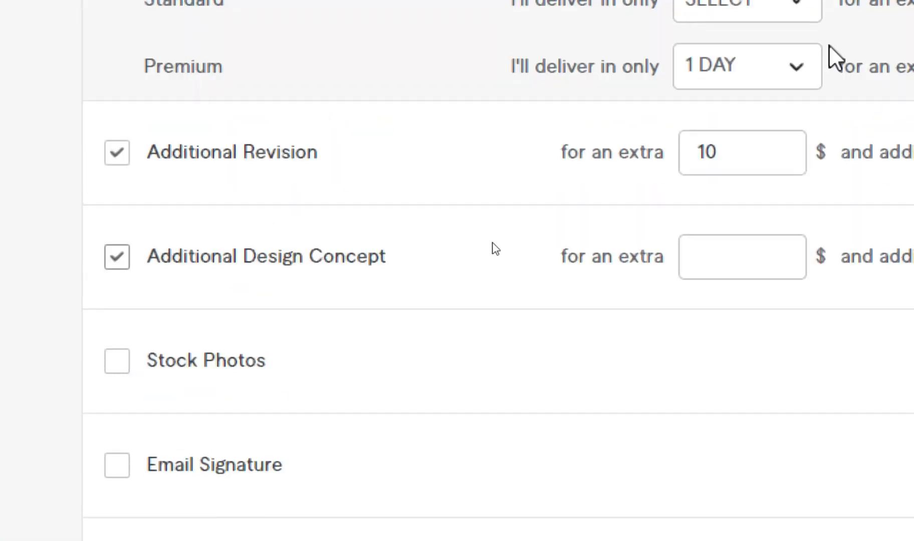
pyautogui.click(700, 133)
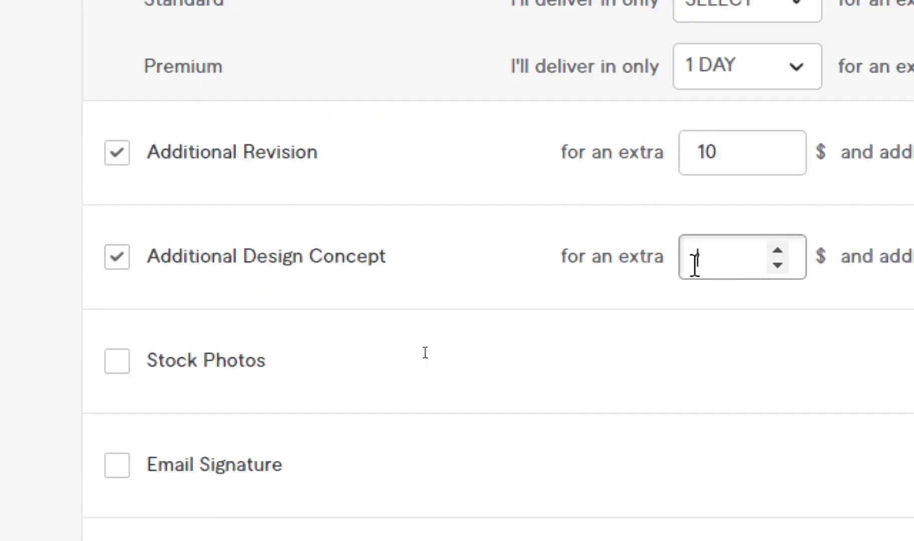
pyautogui.write('15')
pyautogui.click(858, 291)
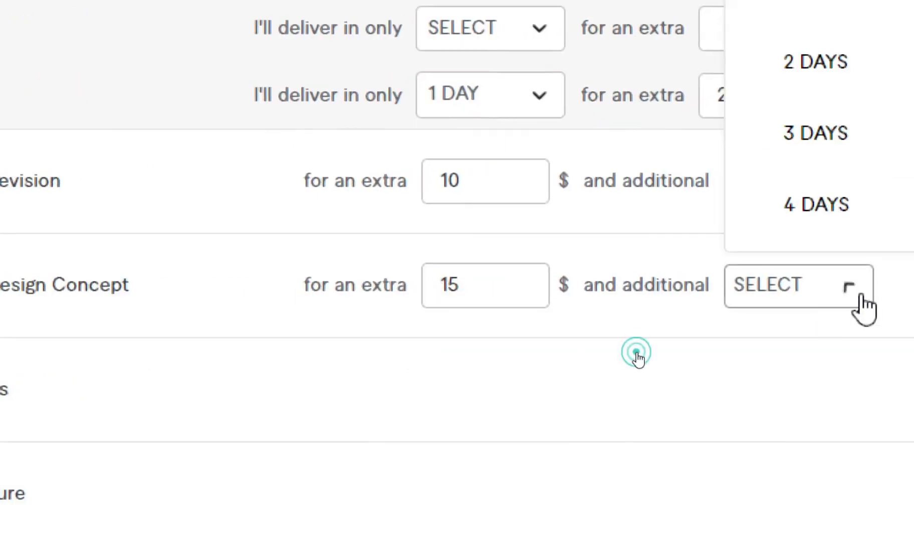
pyautogui.click(842, 0)
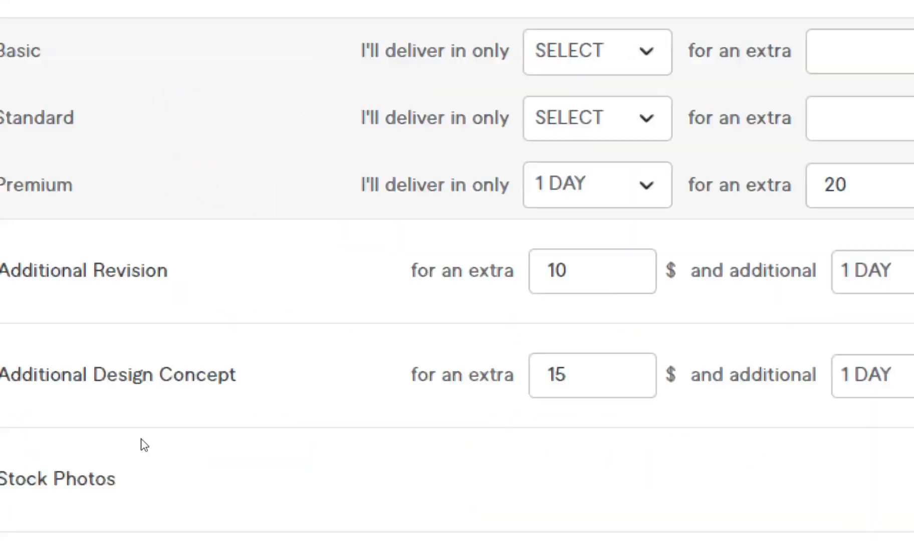
pyautogui.scroll(-2, 696, 322)
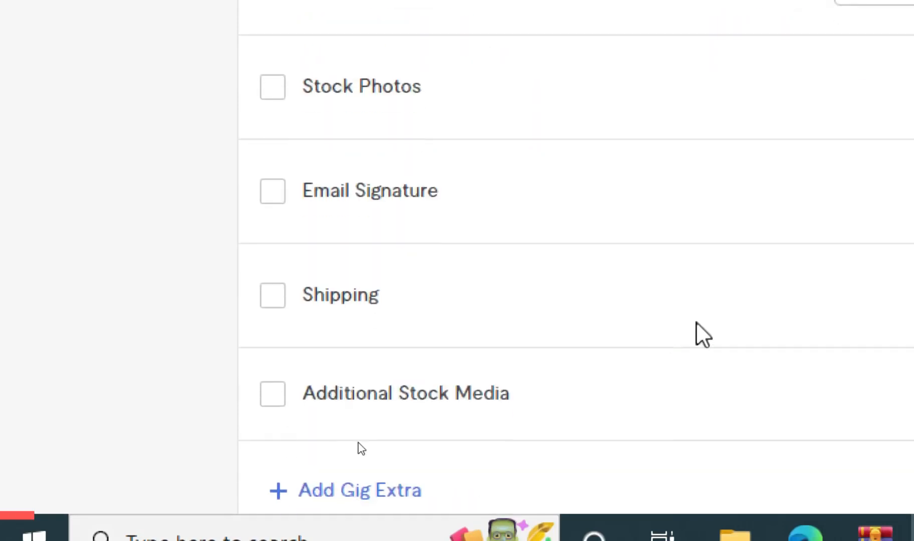
# Add the Email Signature extra at $10 plus 1 DAY, then Save & Continue
pyautogui.click(265, 202)
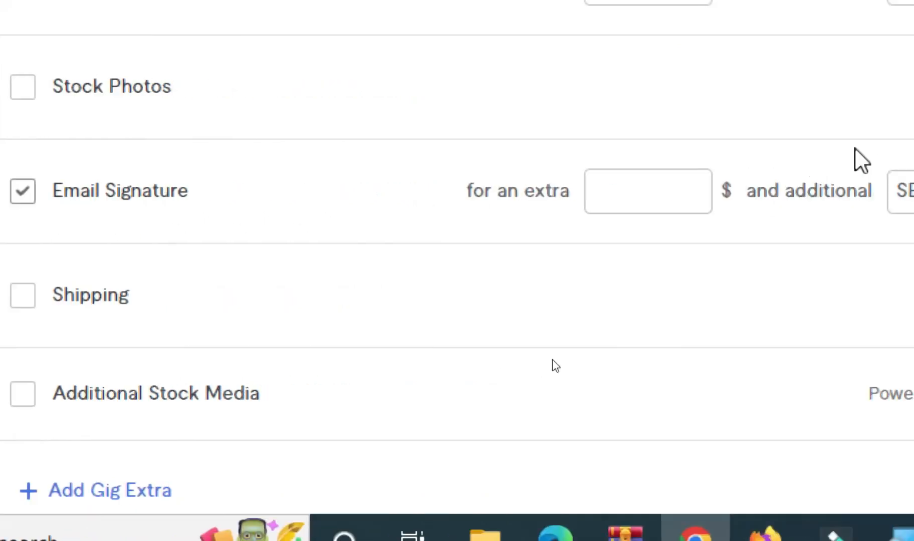
pyautogui.click(651, 193)
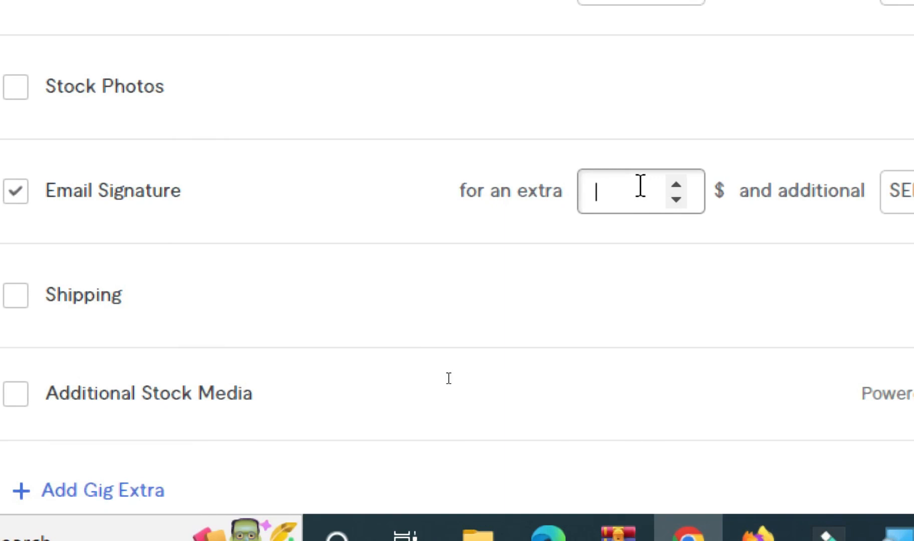
pyautogui.write('10')
pyautogui.click(798, 288)
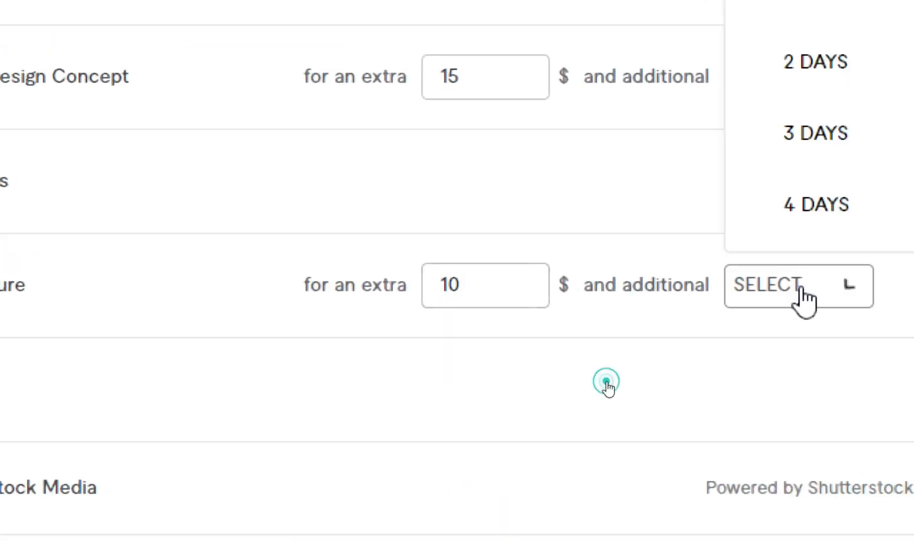
pyautogui.click(782, 131)
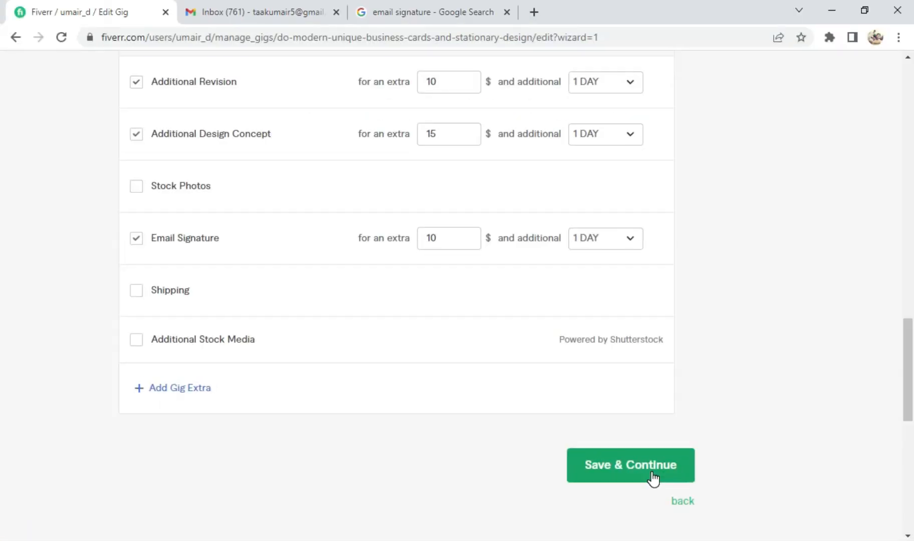
pyautogui.click(653, 478)
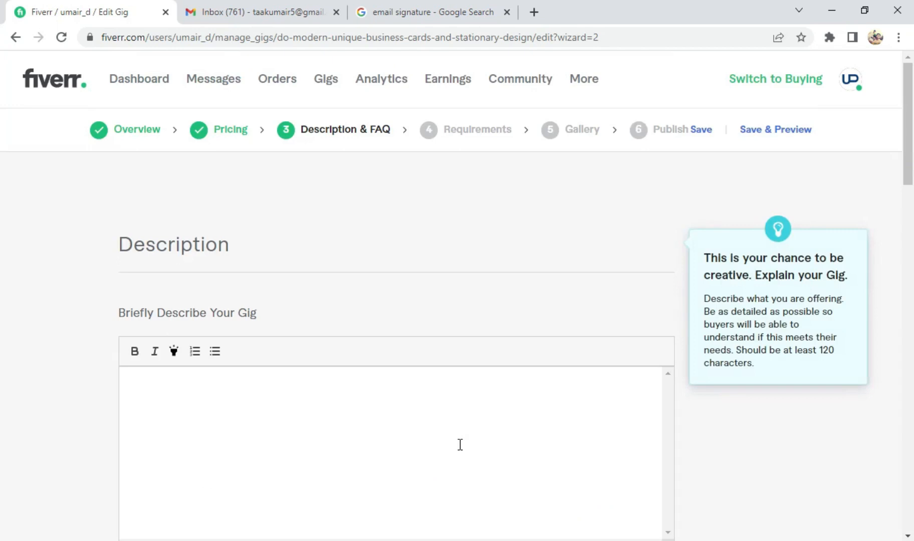
# Type the opening 'Thanks for visiting my' into the Briefly Describe Your Gig editor
pyautogui.scroll(-3, 458, 347)
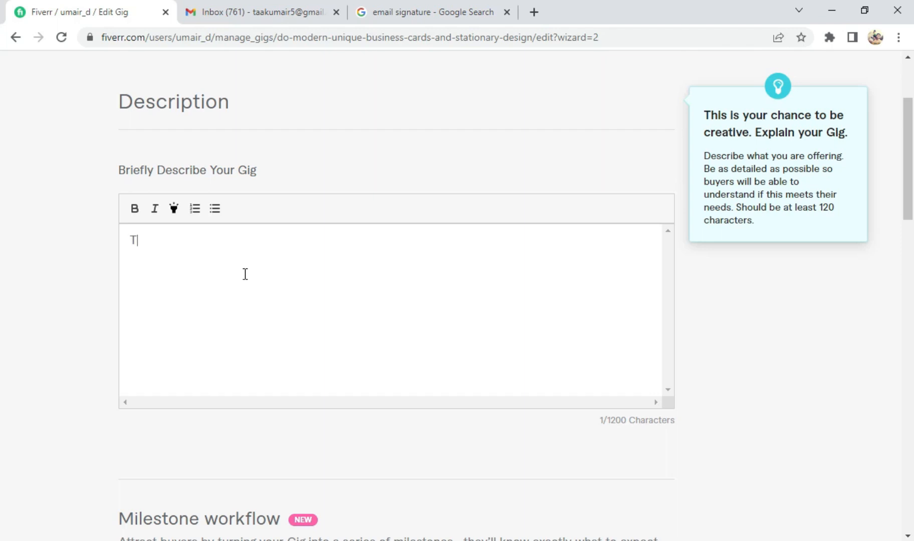
pyautogui.write('anks for vis')
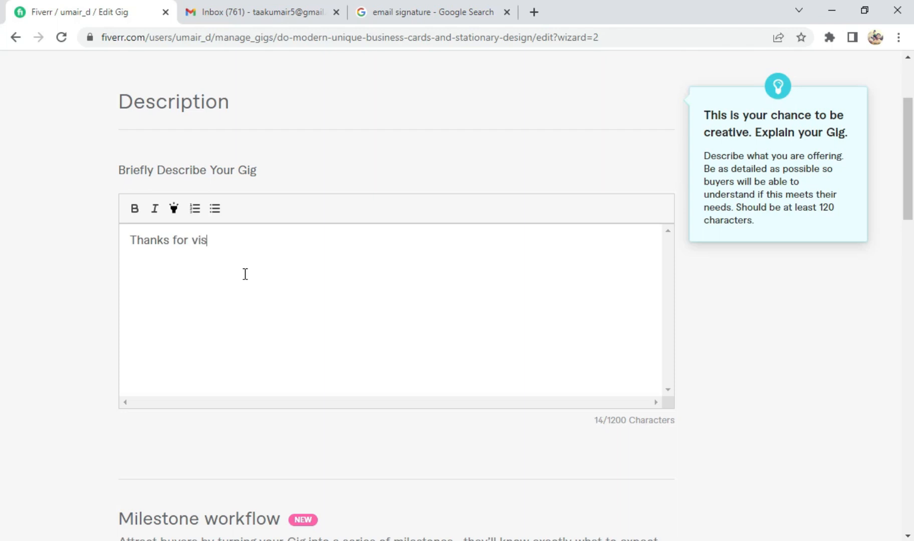
pyautogui.write('iting my GIG')
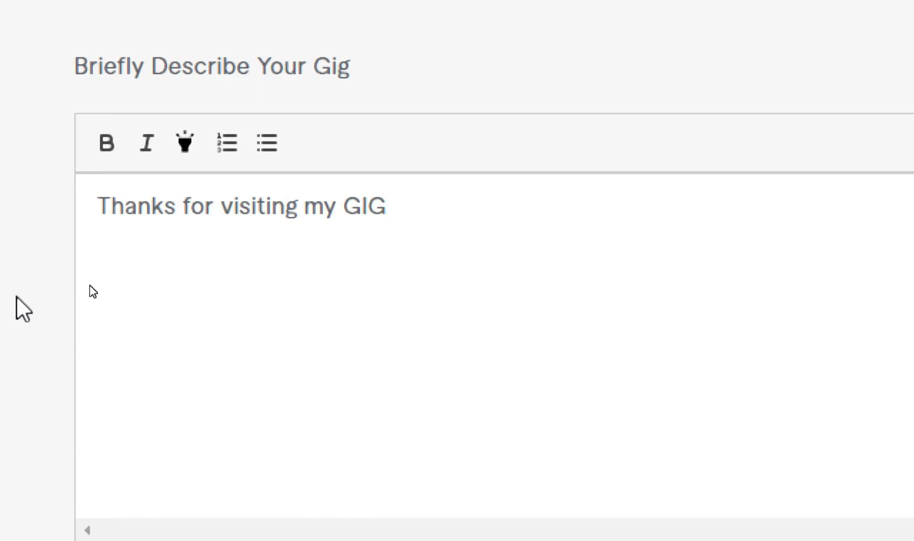
# Start a new paragraph introducing the seller by name as a Creative Designer with 4 years of Experience
pyautogui.write(',')
pyautogui.press('Return')
pyautogui.press('Return')
pyautogui.write('I am ')
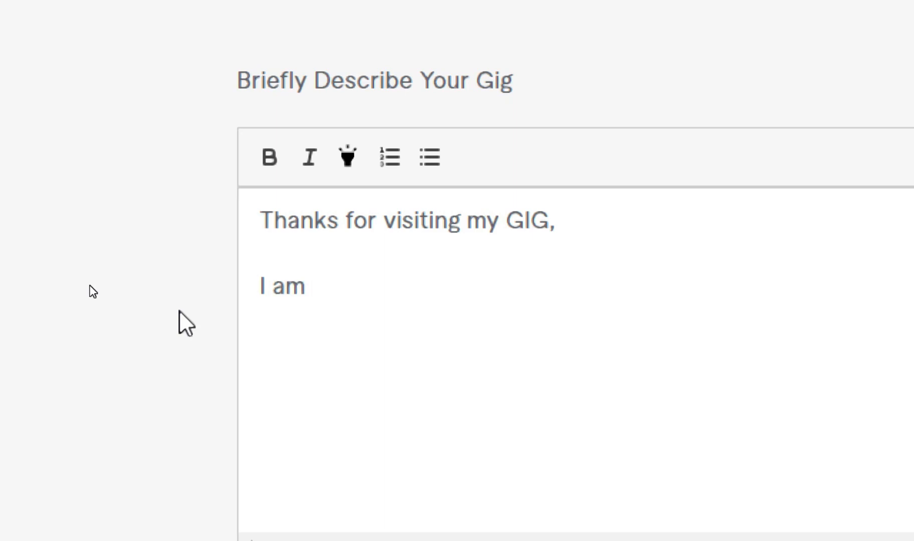
pyautogui.write('Umair')
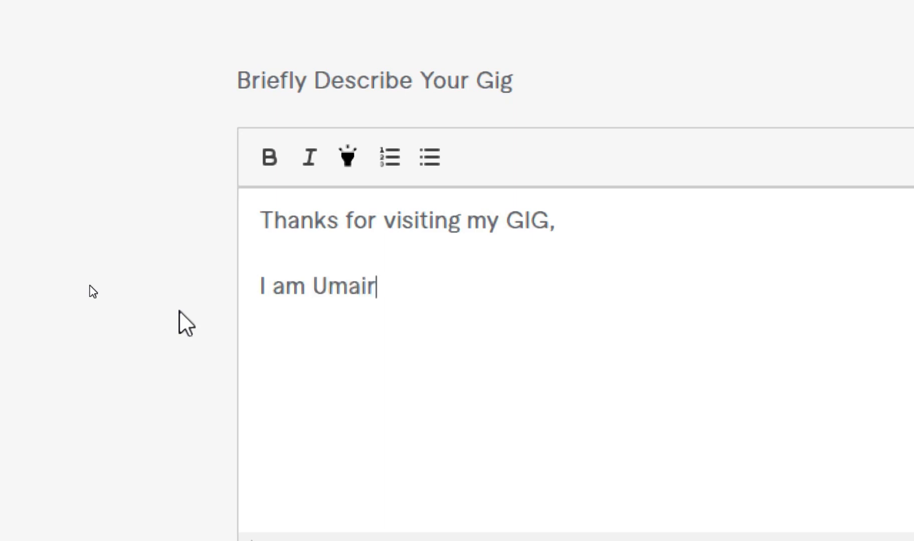
pyautogui.press('BackSpace')
pyautogui.write(', a Creative')
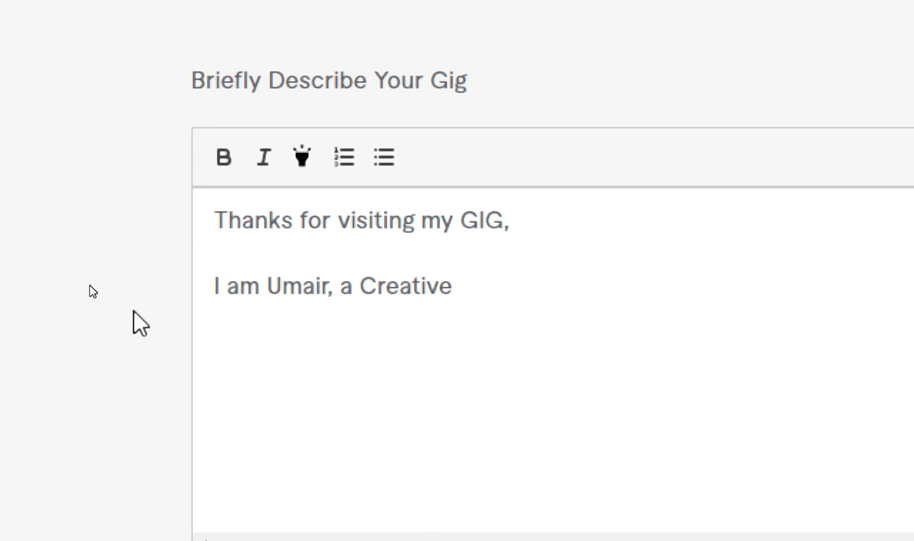
pyautogui.write(' Designer ')
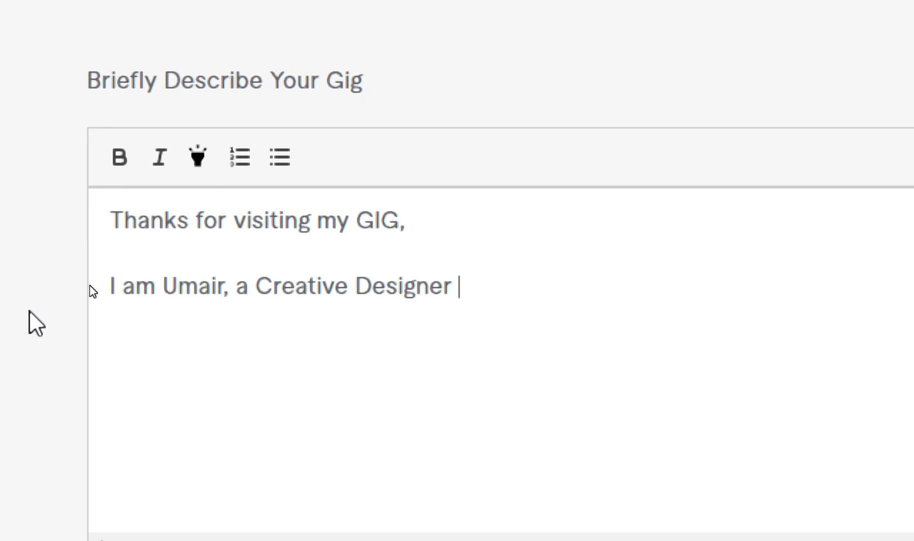
pyautogui.write('with ')
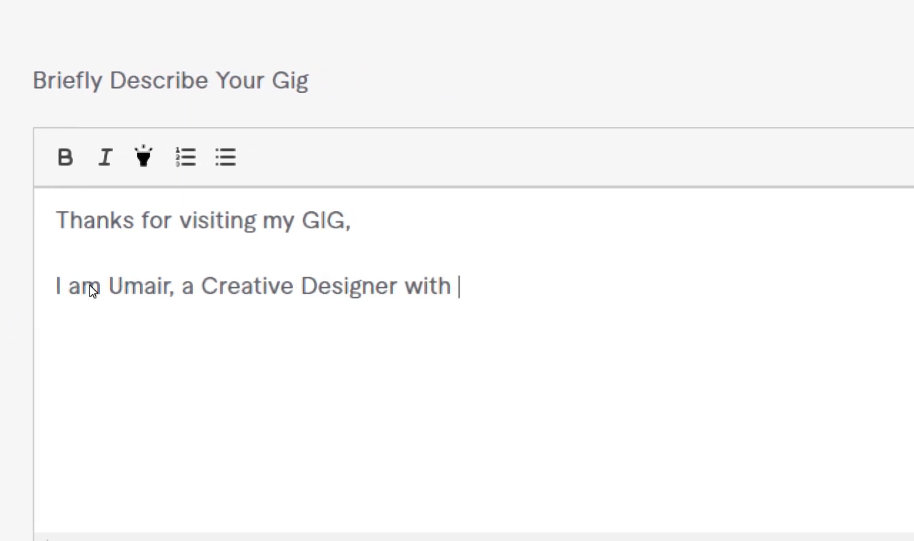
pyautogui.write('4 ')
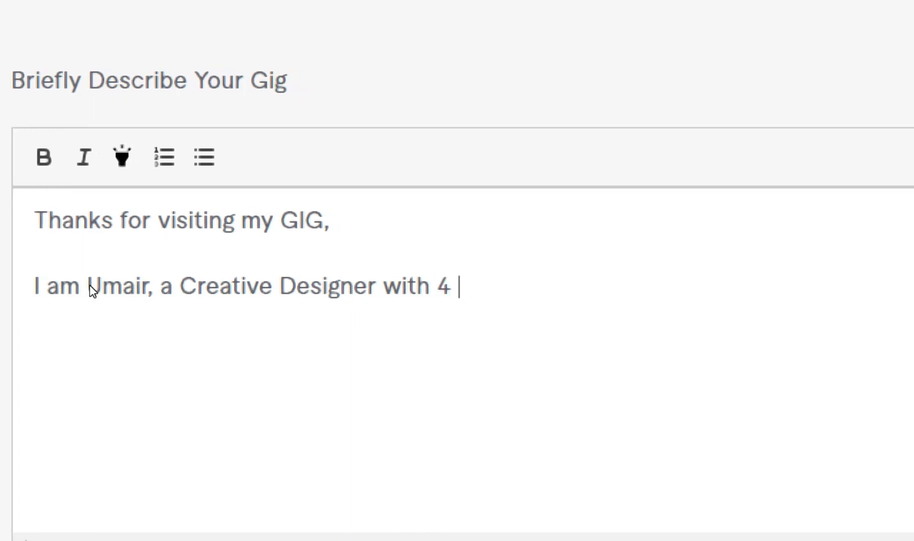
pyautogui.write('years ')
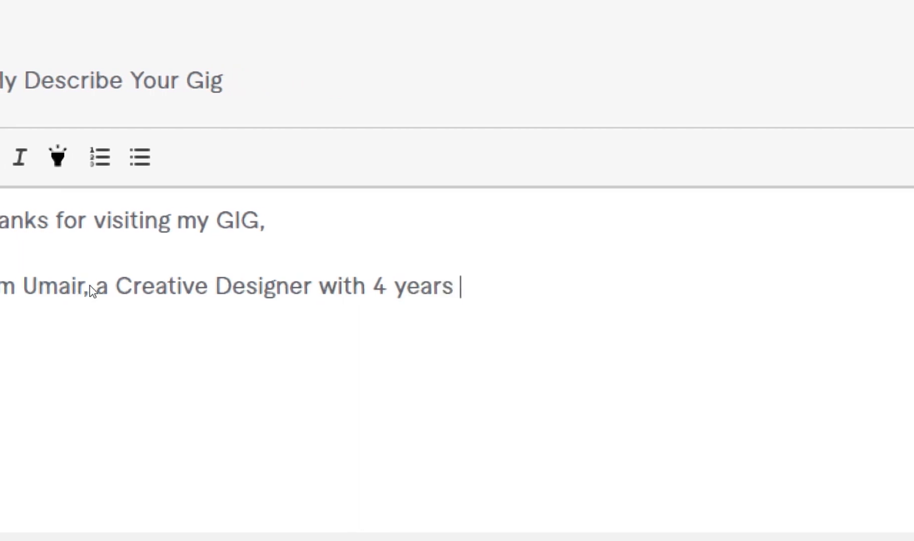
pyautogui.write('of')
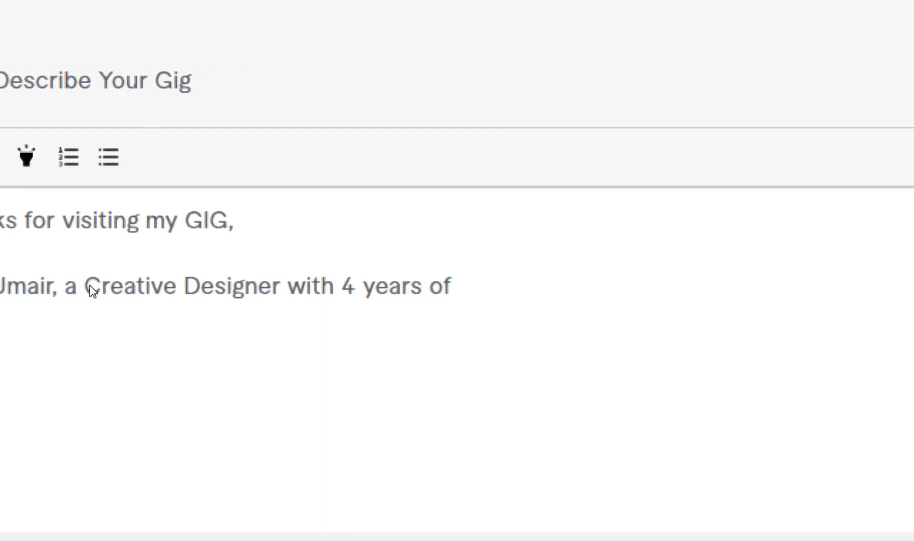
pyautogui.write(' Exper')
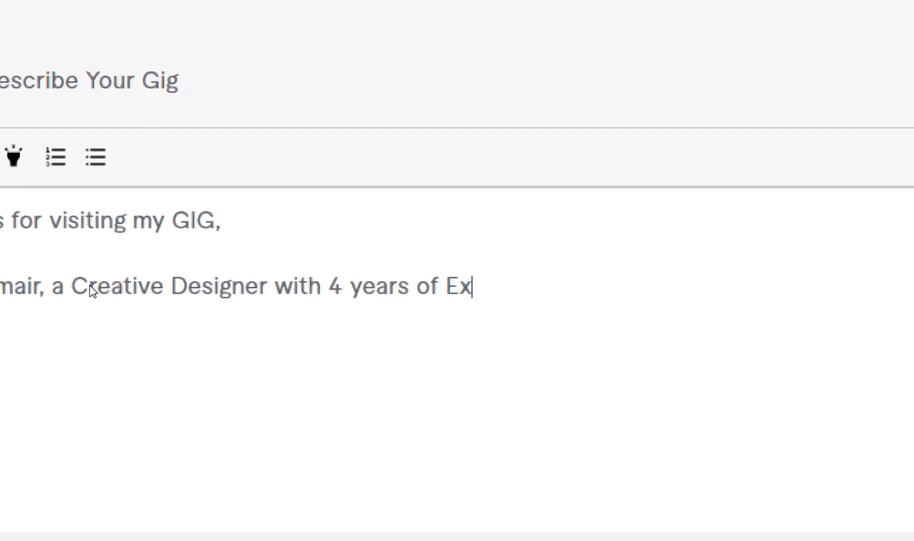
pyautogui.write('ience')
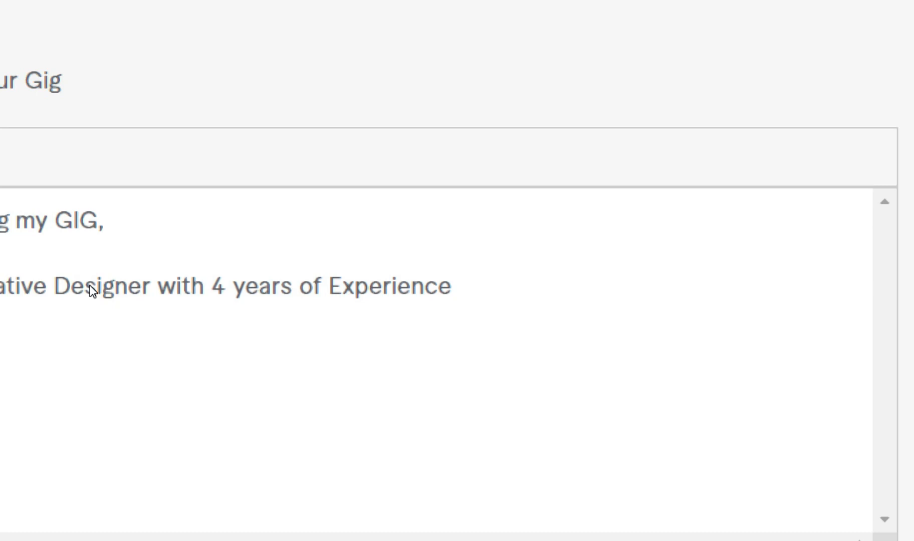
# Change 'Experience' to lowercase 'experience' and put a comma after it
pyautogui.press('BackSpace')
pyautogui.write(',')
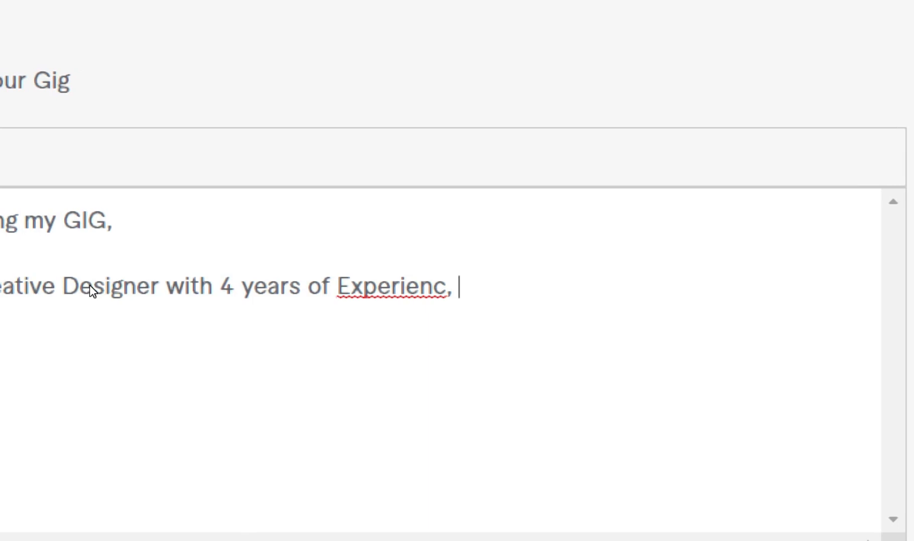
pyautogui.press('Left')
pyautogui.press('Left')
pyautogui.press('Left')
pyautogui.press('Left')
pyautogui.press('Right')
pyautogui.press('Right')
pyautogui.press('Right')
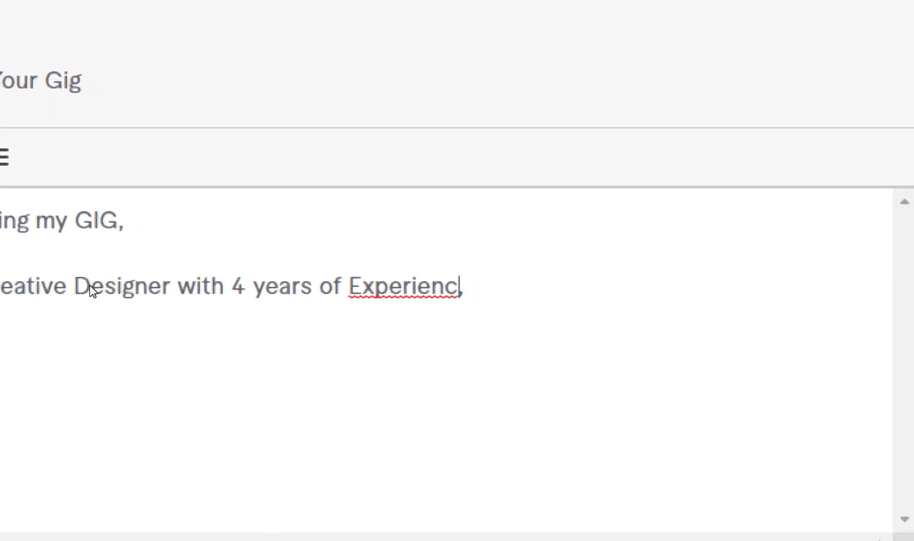
pyautogui.write('e')
pyautogui.press('Left')
pyautogui.press('Left')
pyautogui.press('Left')
pyautogui.press('Left')
pyautogui.press('Left')
pyautogui.press('Left')
pyautogui.press('Left')
pyautogui.press('Left')
pyautogui.press('Left')
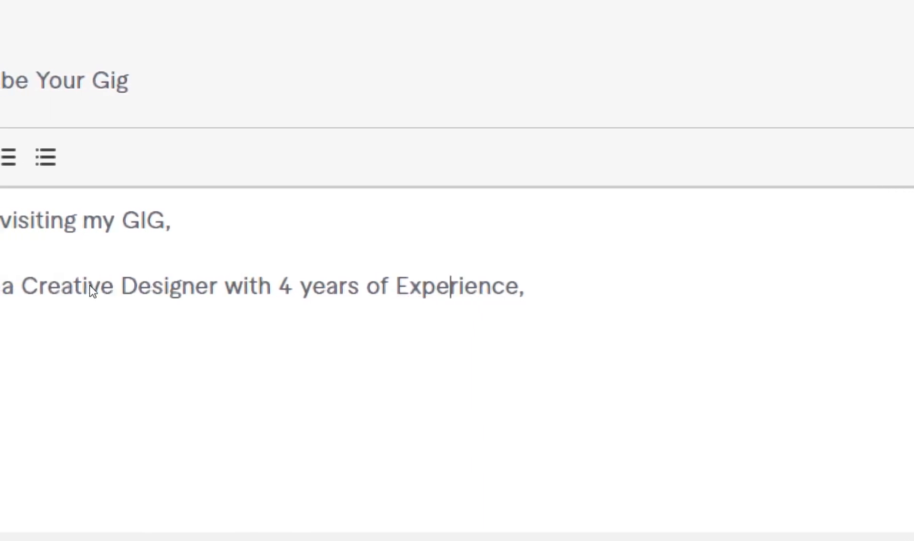
pyautogui.press('BackSpace')
pyautogui.write('e')
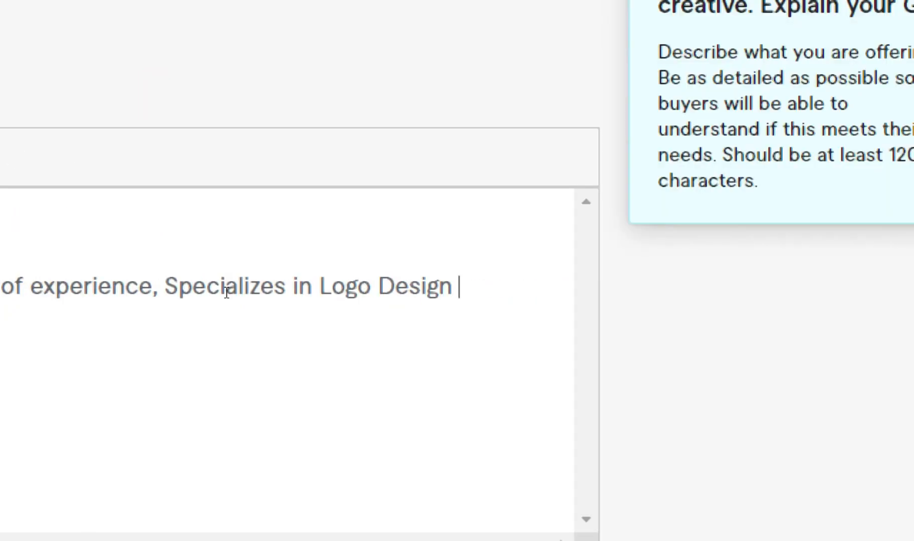
# Finish the sentence with '& Stationary Design.', using spell-check to fix 'Staionary'
pyautogui.write('& ')
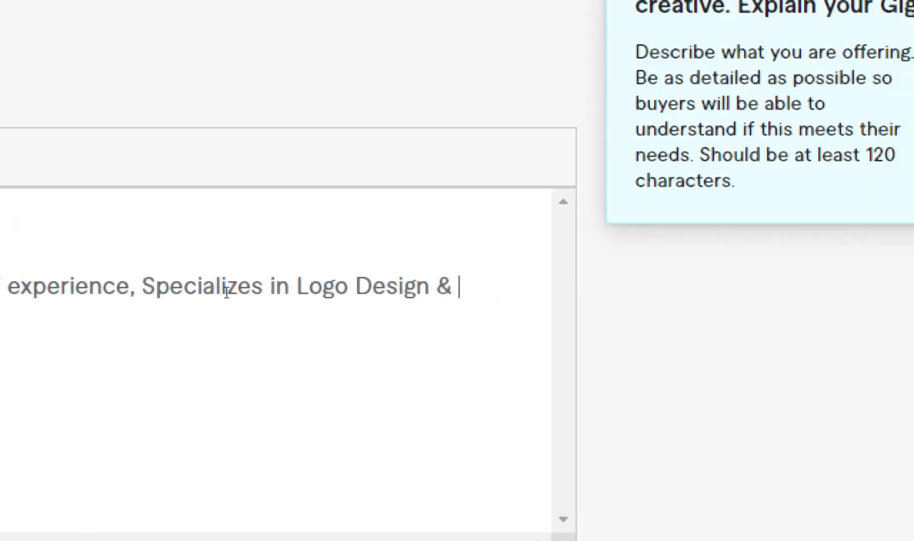
pyautogui.write('Staio')
pyautogui.press('BackSpace')
pyautogui.press('BackSpace')
pyautogui.press('BackSpace')
pyautogui.press('BackSpace')
pyautogui.press('BackSpace')
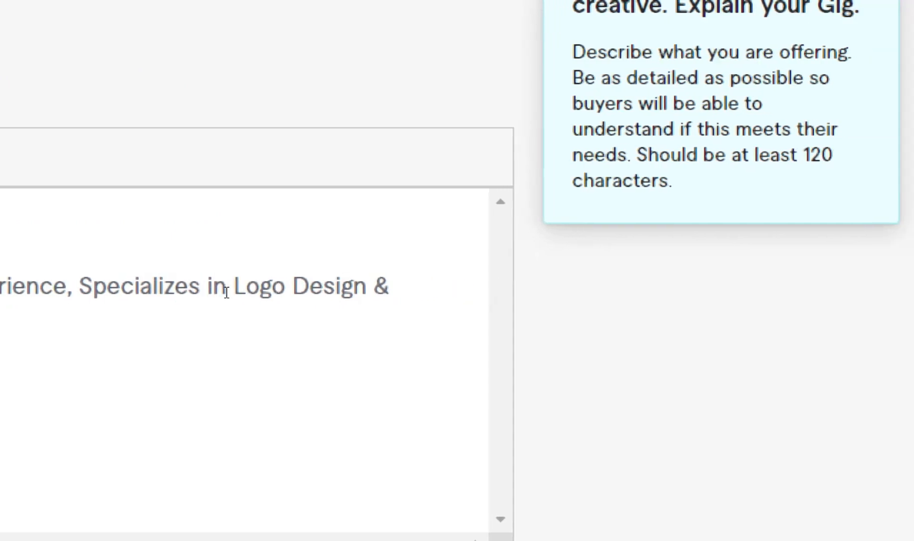
pyautogui.write('Staionary')
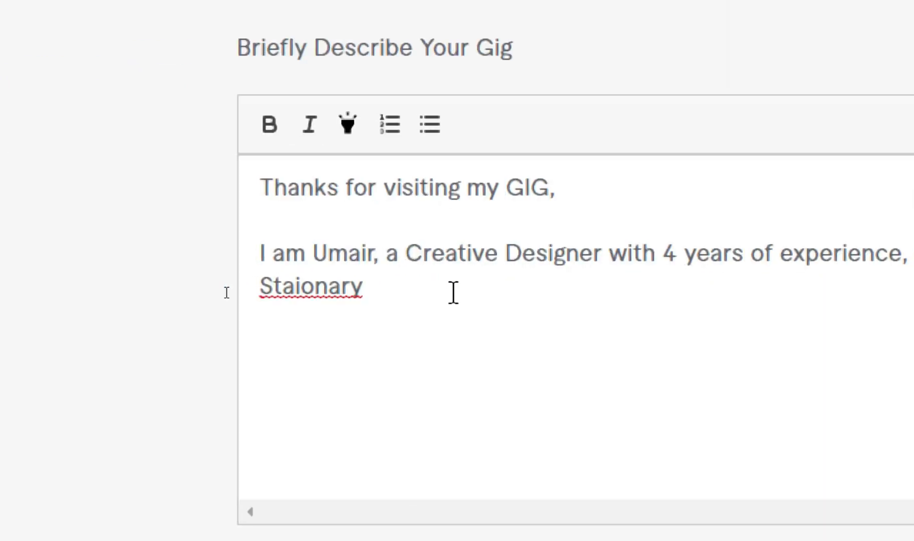
pyautogui.rightClick(312, 290)
pyautogui.click(391, 311)
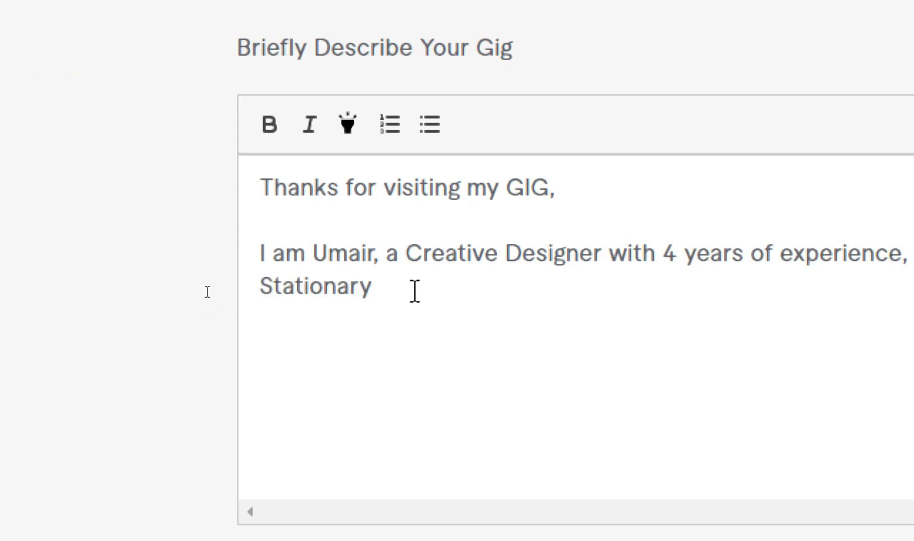
pyautogui.write('Des')
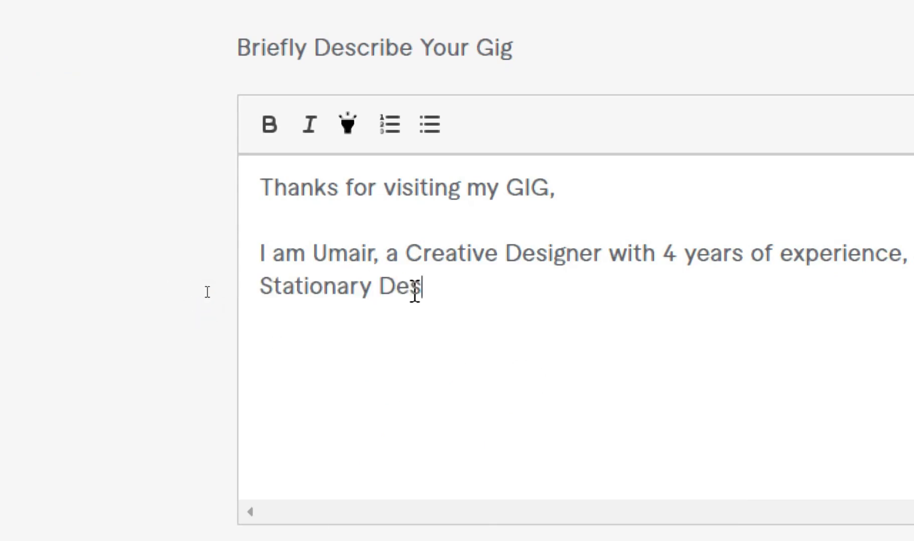
pyautogui.write('ign ')
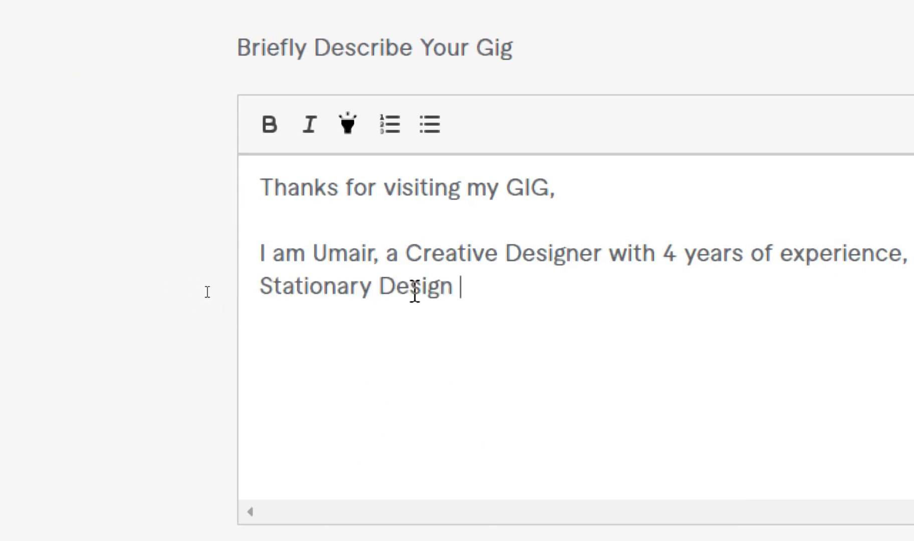
pyautogui.write('.')
pyautogui.scroll(-1, 415, 291)
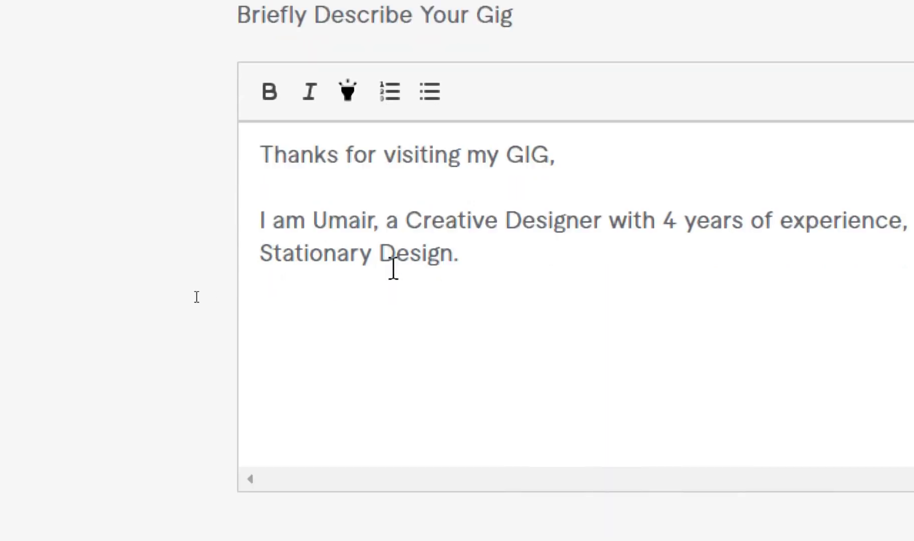
# Begin a new paragraph with 'I will help you', lowercasing the capital H in 'Help'
pyautogui.press('Return')
pyautogui.write('I ')
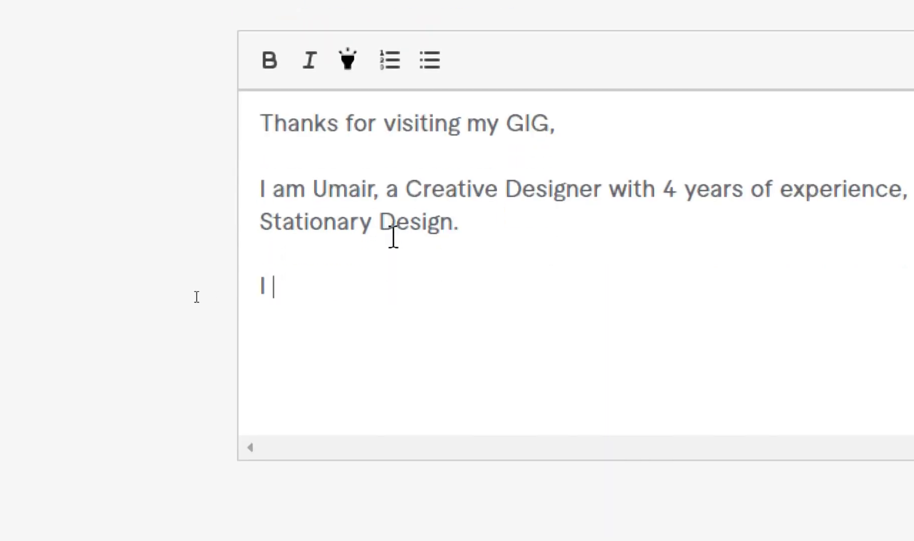
pyautogui.write('will H')
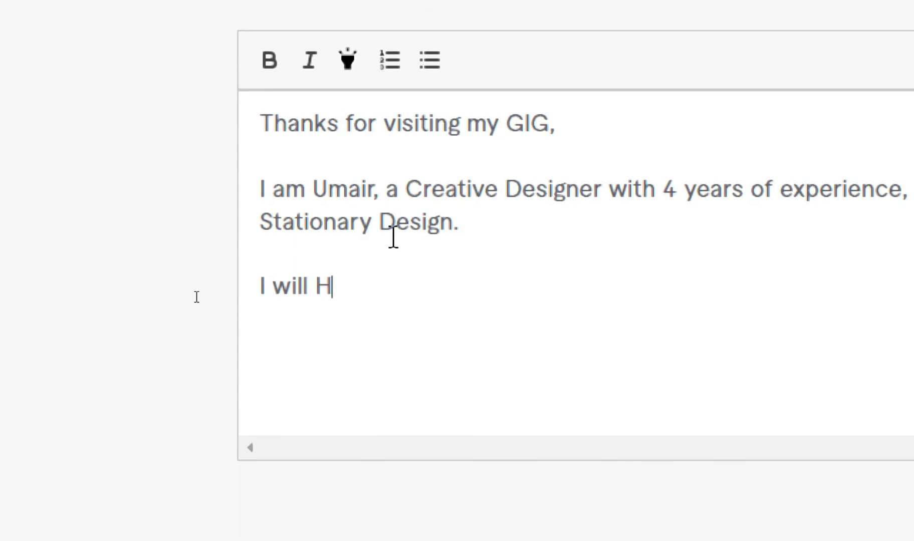
pyautogui.write('elp you')
pyautogui.press('Left')
pyautogui.press('Left')
pyautogui.press('Left')
pyautogui.press('Left')
pyautogui.press('Left')
pyautogui.press('Left')
pyautogui.press('Left')
pyautogui.press('Left')
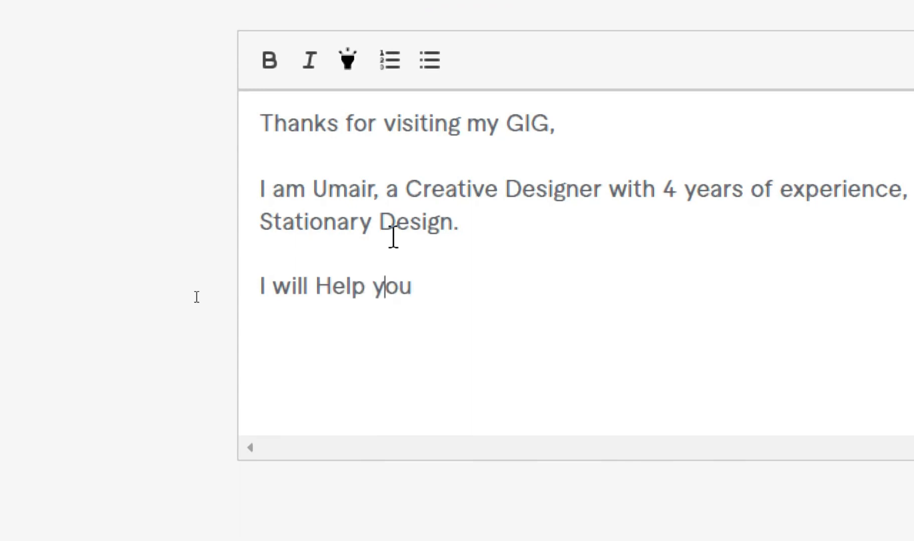
pyautogui.press('BackSpace')
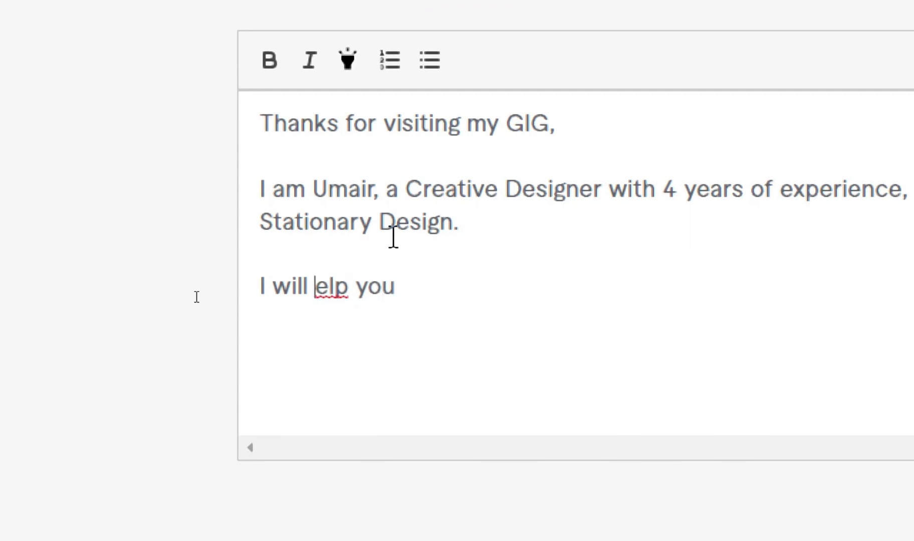
pyautogui.write('h')
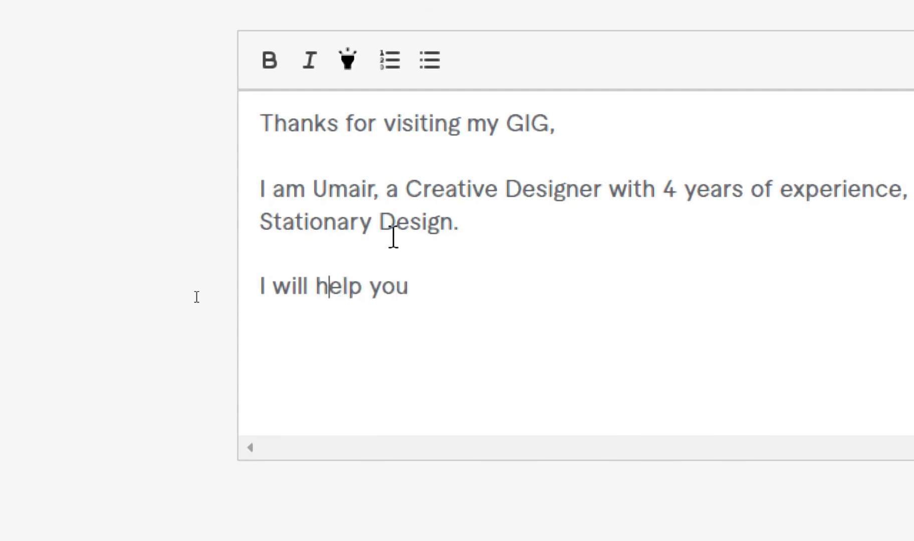
pyautogui.press('Right')
pyautogui.press('Right')
pyautogui.press('Right')
pyautogui.press('Right')
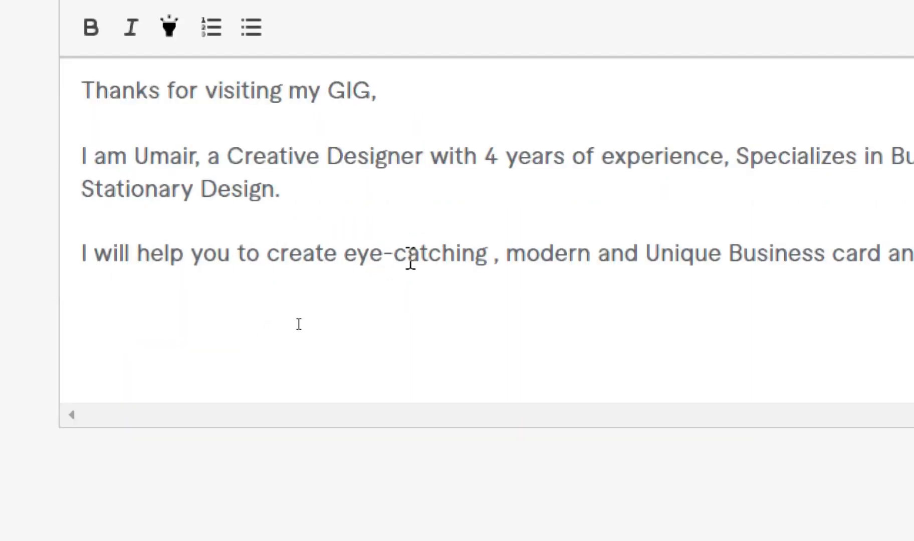
# End the paragraph with a period after 'Stationary' and add two blank lines below it
pyautogui.click(843, 257)
pyautogui.press('BackSpace')
pyautogui.write('.')
pyautogui.press('Return')
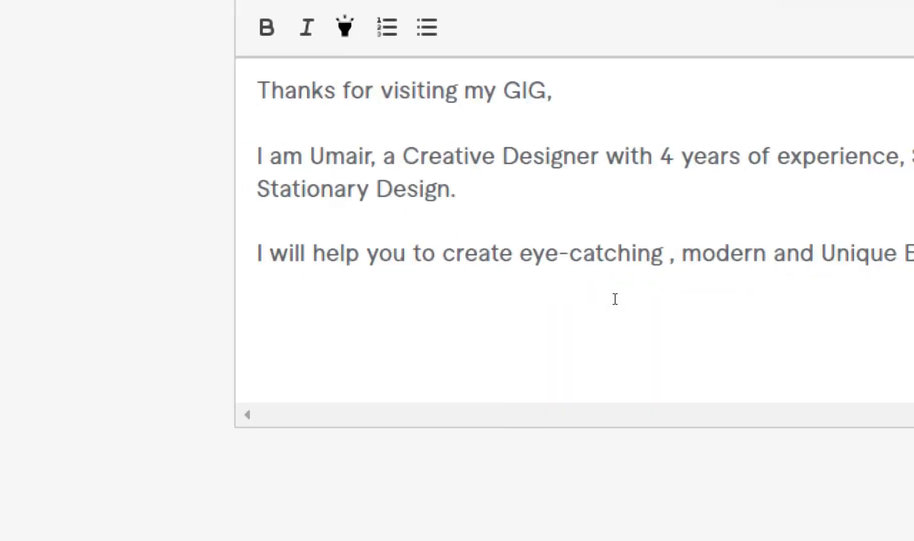
pyautogui.press('Return')
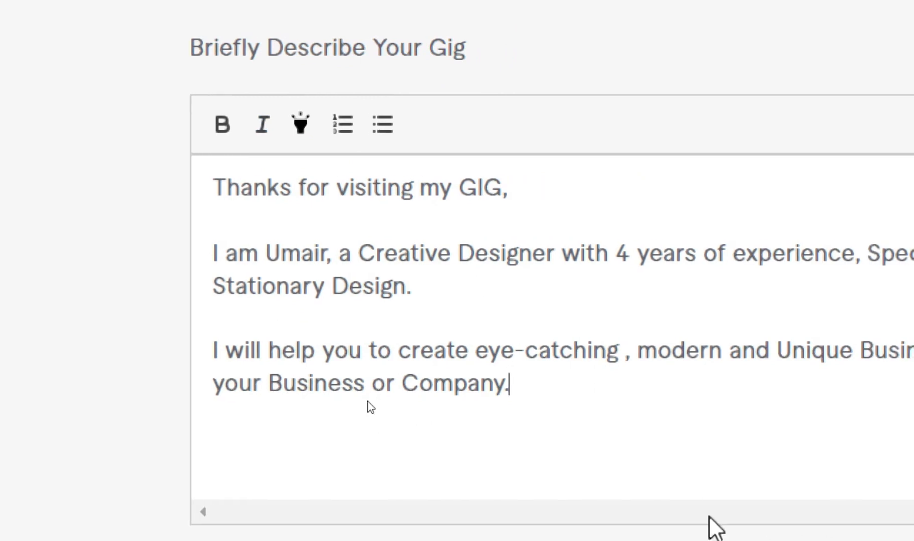
# Make 'eye-catching' and 'modern' bold in the third paragraph
pyautogui.moveTo(475, 354); pyautogui.dragTo(617, 359)
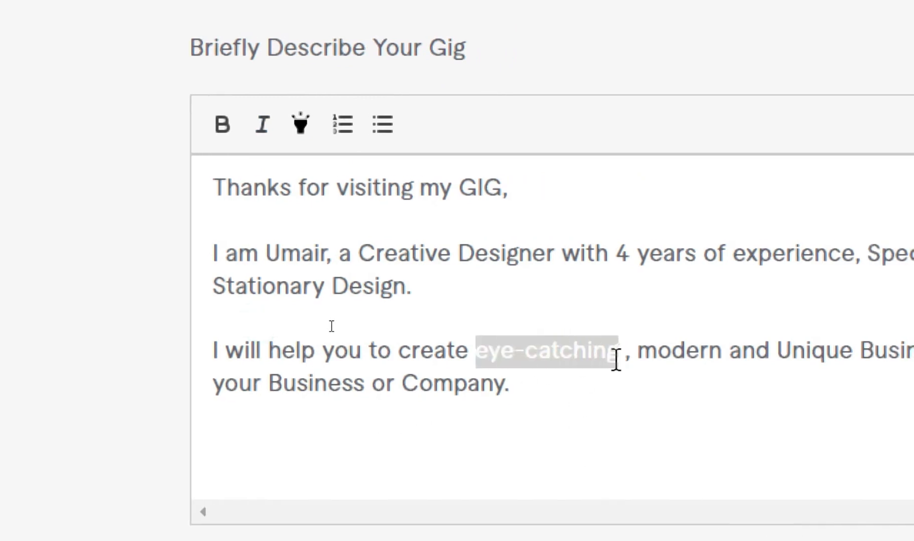
pyautogui.click(222, 125)
pyautogui.moveTo(585, 351); pyautogui.dragTo(667, 360)
pyautogui.click(167, 125)
# Make 'Unique Business card' and 'Stationary' bold, then clear the selection
pyautogui.moveTo(671, 352); pyautogui.dragTo(913, 362)
pyautogui.moveTo(850, 361); pyautogui.dragTo(827, 367)
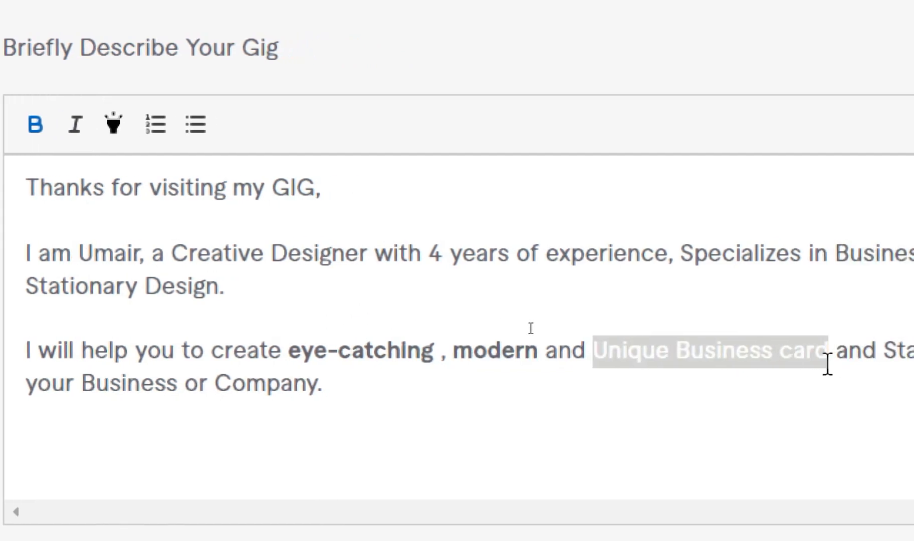
pyautogui.click(81, 125)
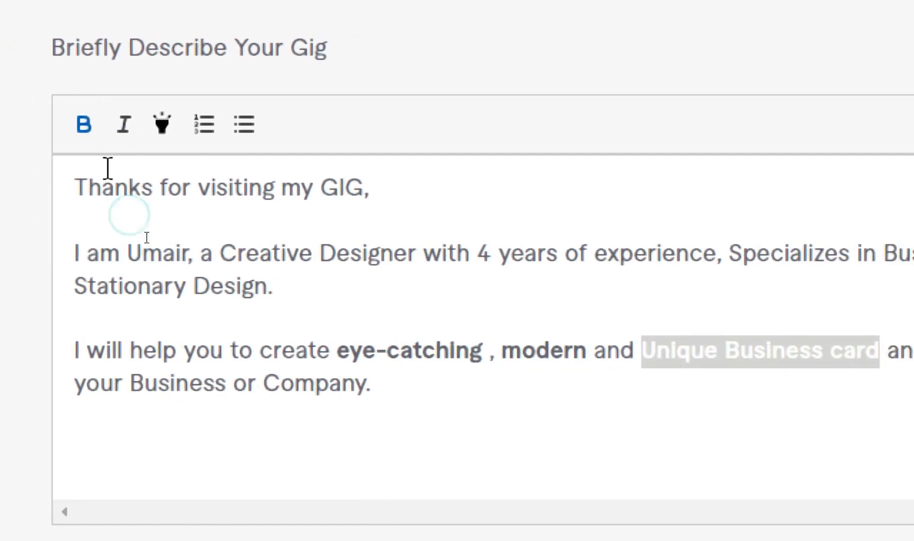
pyautogui.moveTo(593, 351); pyautogui.dragTo(704, 352)
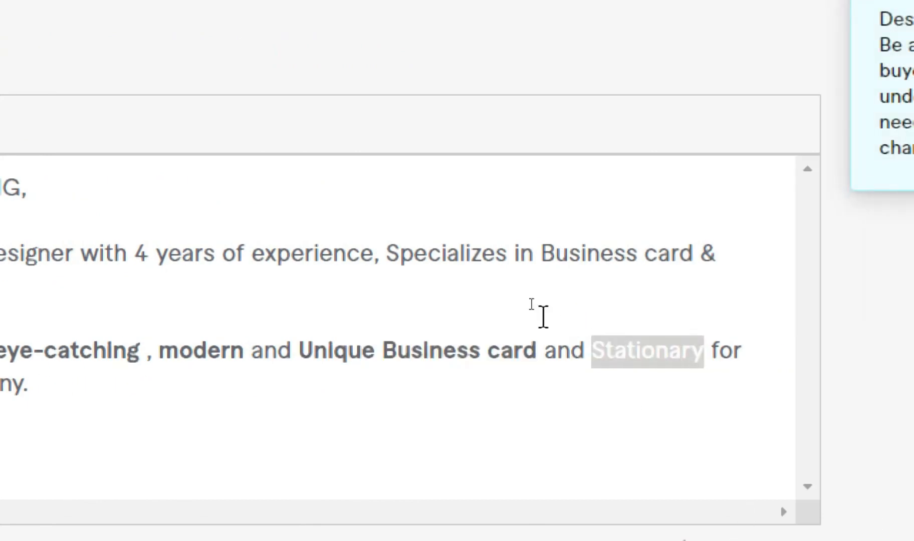
pyautogui.click(2, 124)
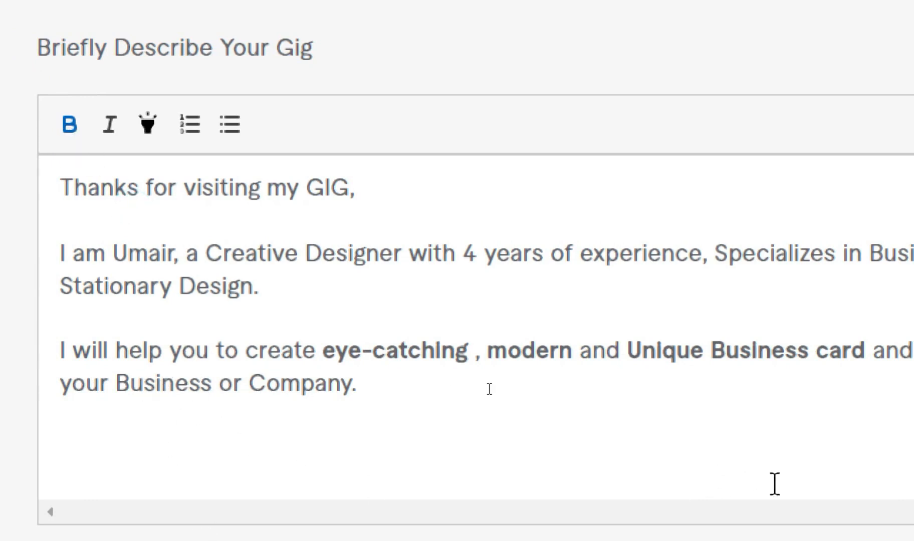
pyautogui.click(857, 383)
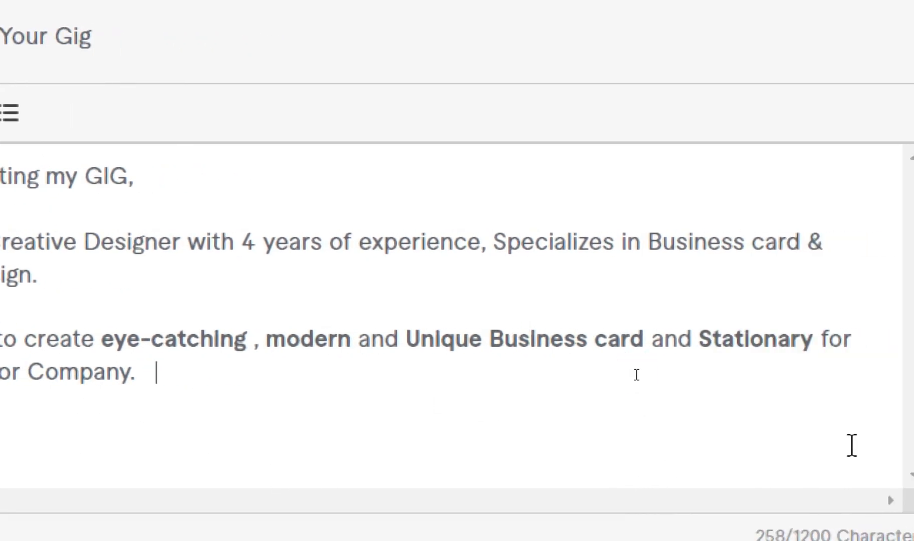
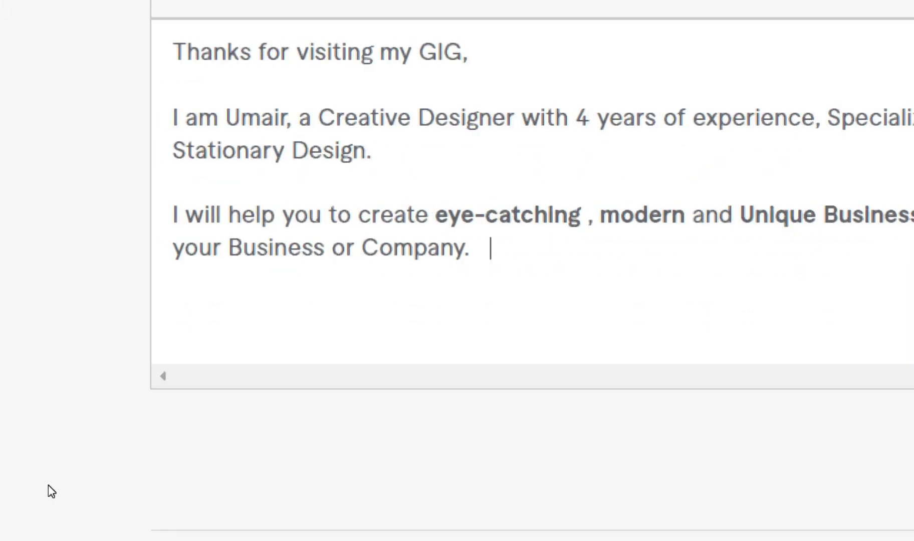
# Add the 'Why Choosing me?' heading and six selling points ending with 'Delivery on Time.'
pyautogui.press('Return')
pyautogui.press('Return')
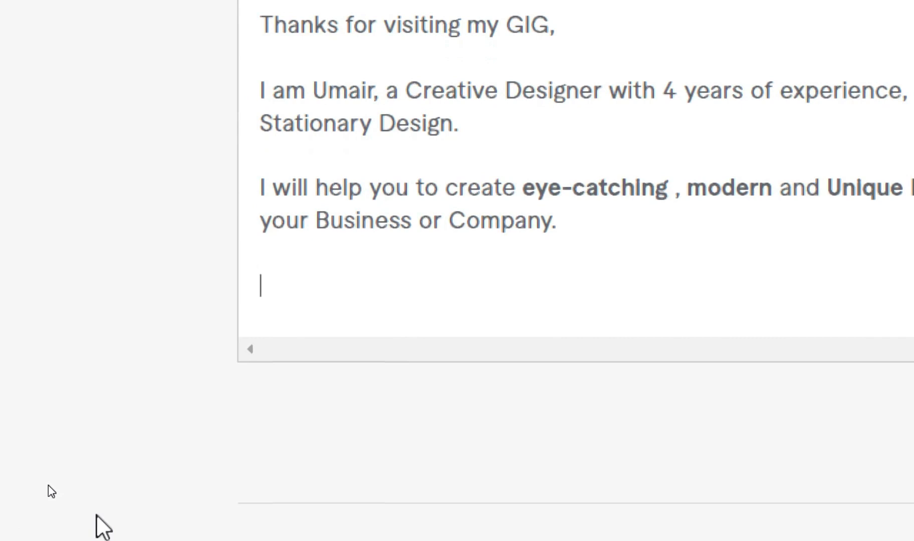
pyautogui.write('Why Choosing me?')
pyautogui.press('Return')
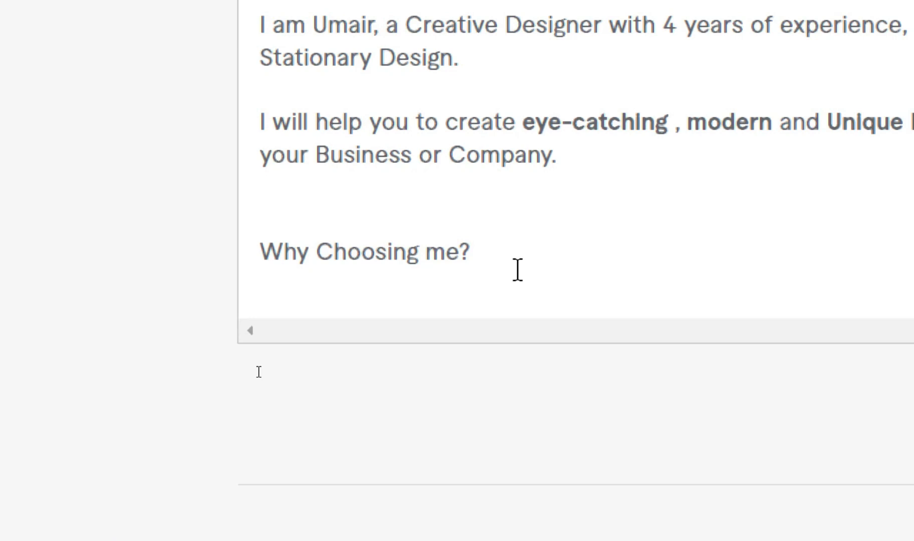
pyautogui.write('H')
pyautogui.press('BackSpace')
pyautogui.scroll(5, 518, 272)
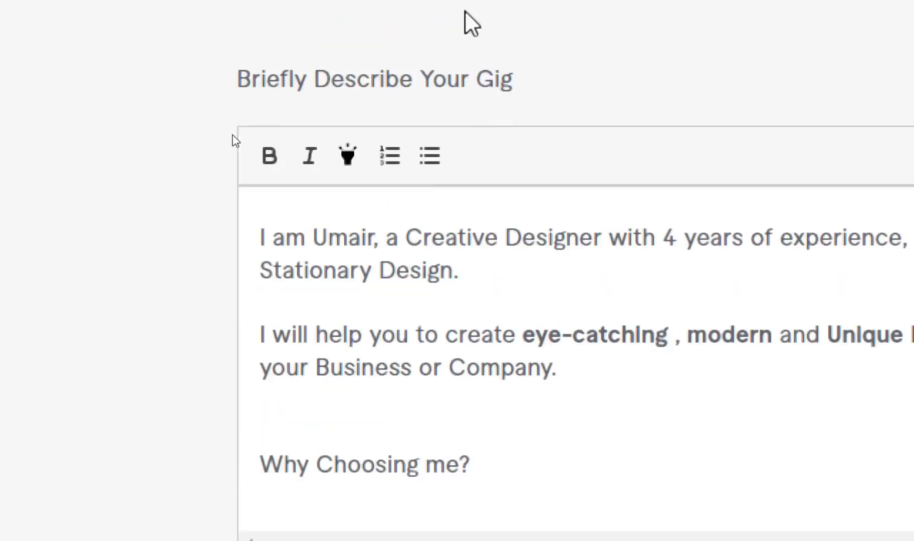
pyautogui.scroll(-5, 443, 473)
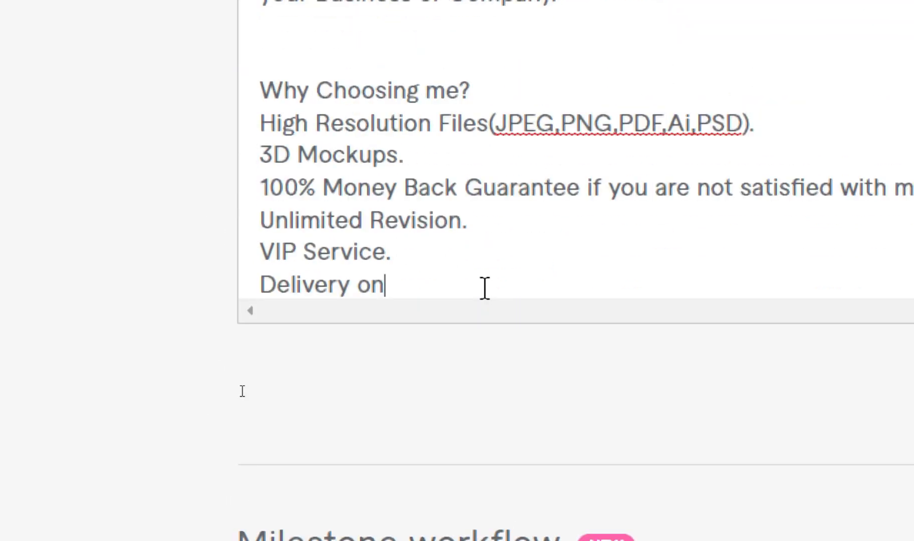
pyautogui.write('Time')
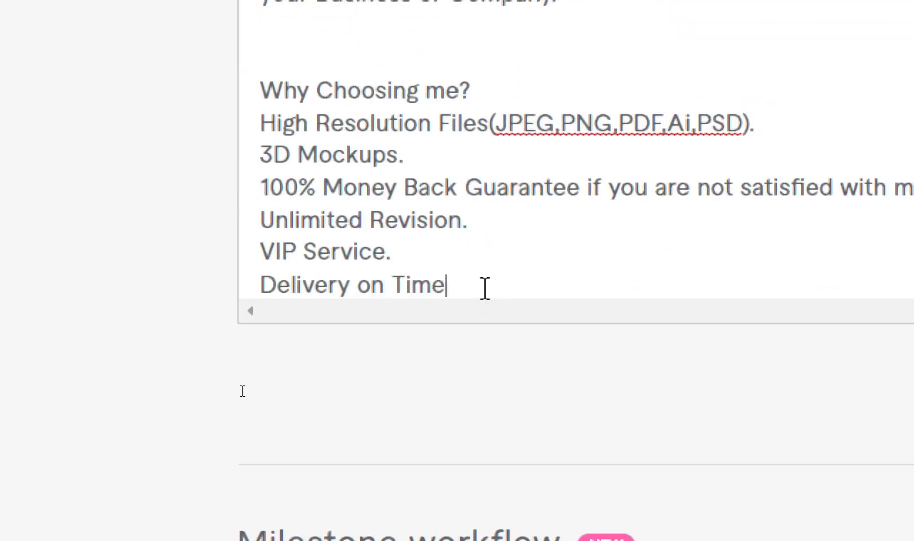
pyautogui.write('.')
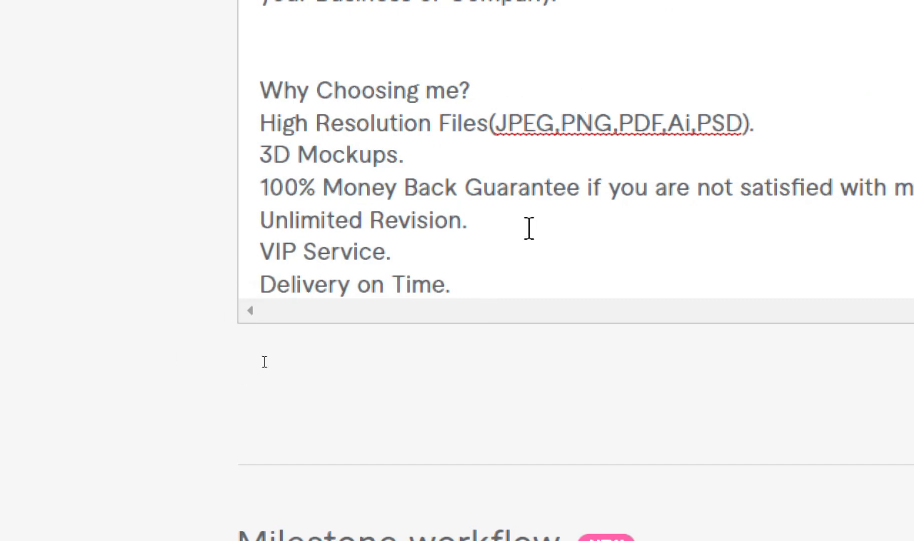
# Make the 'Why Choosing me?' heading bold
pyautogui.moveTo(470, 91); pyautogui.dragTo(266, 89)
pyautogui.click(494, 93)
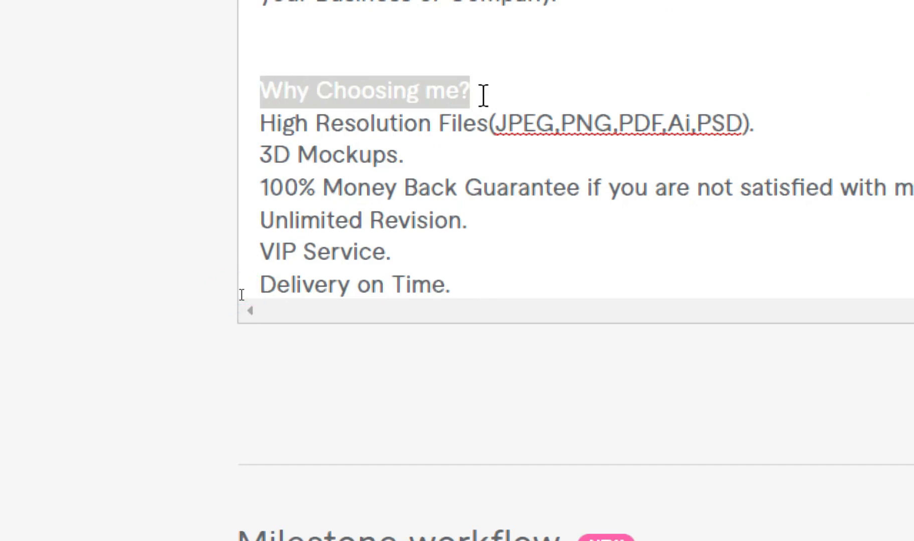
pyautogui.click(269, 221)
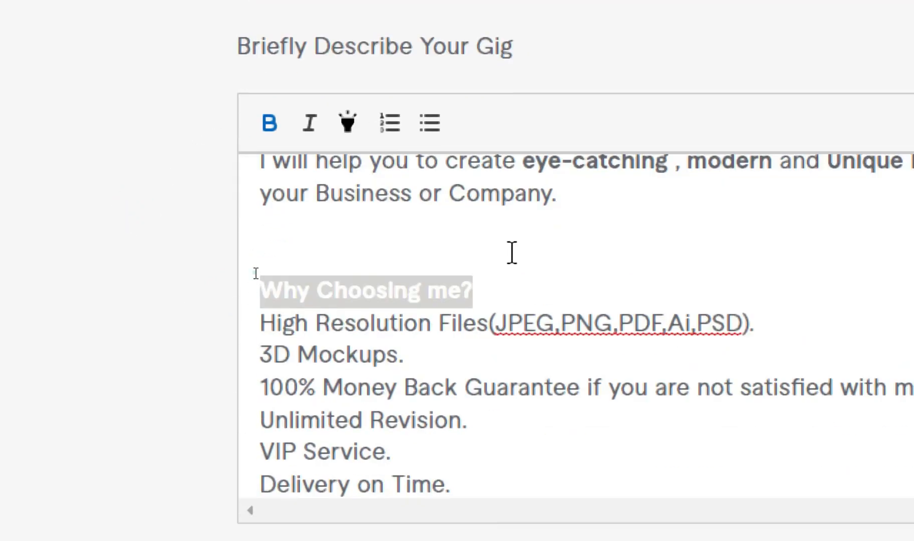
pyautogui.click(512, 252)
# Turn the six selling points under the heading into a bulleted list
pyautogui.moveTo(264, 319); pyautogui.dragTo(467, 482)
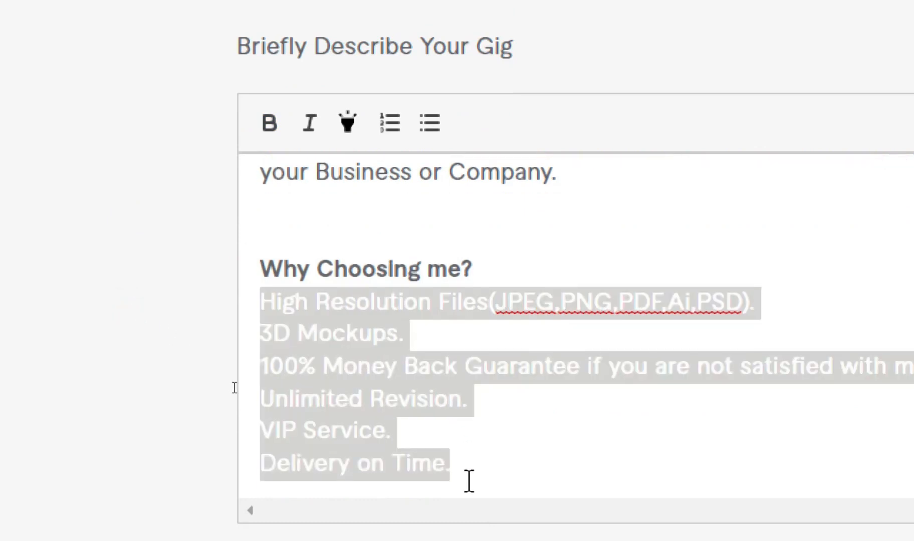
pyautogui.click(429, 124)
pyautogui.click(557, 251)
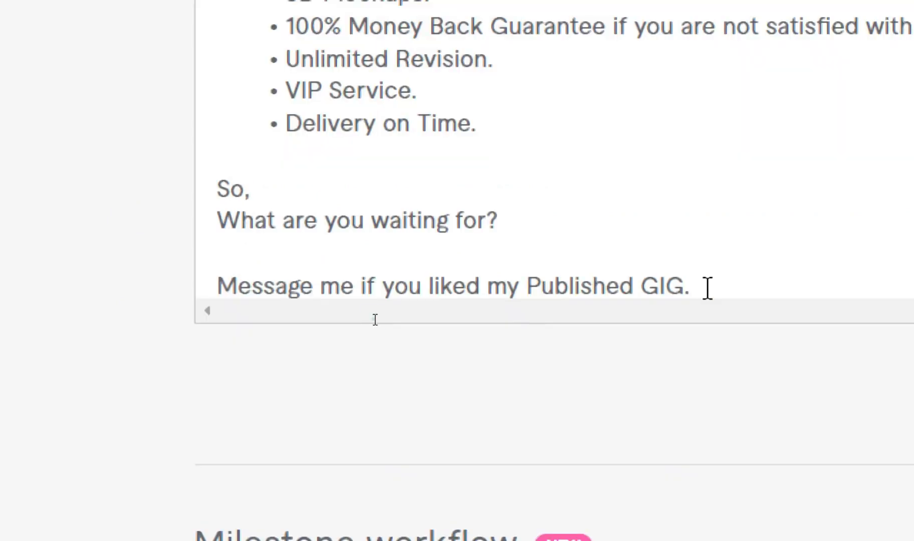
# Add blank lines after the closing sentence 'Message me if you liked my Published GIG.'
pyautogui.click(374, 318)
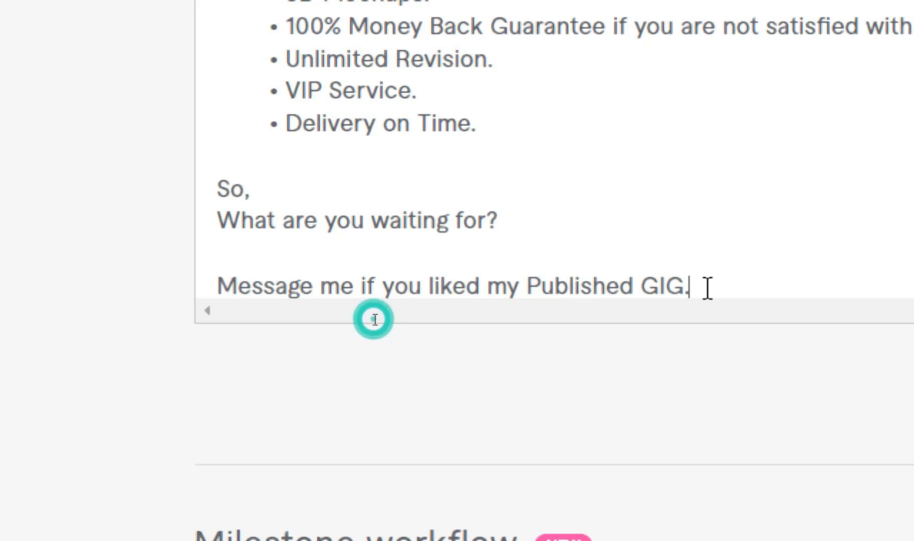
pyautogui.press('Return')
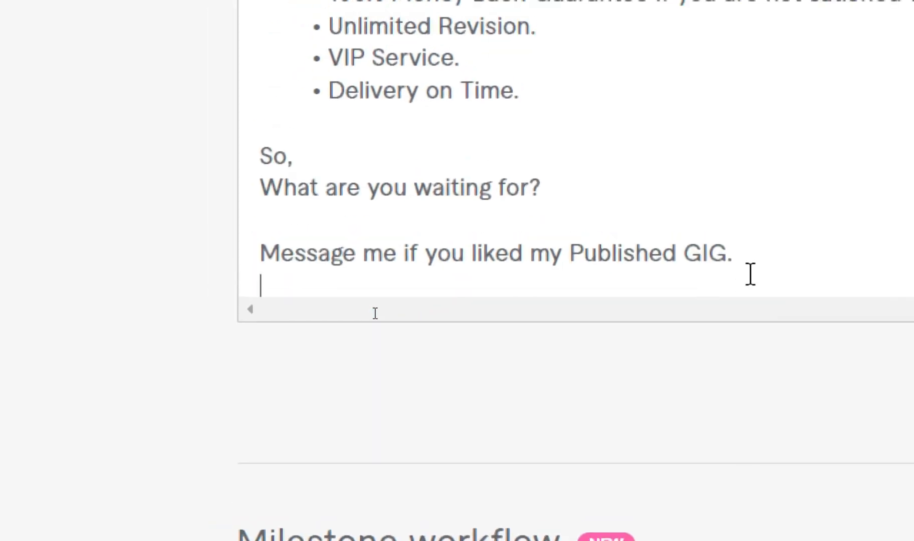
pyautogui.scroll(-1, 774, 255)
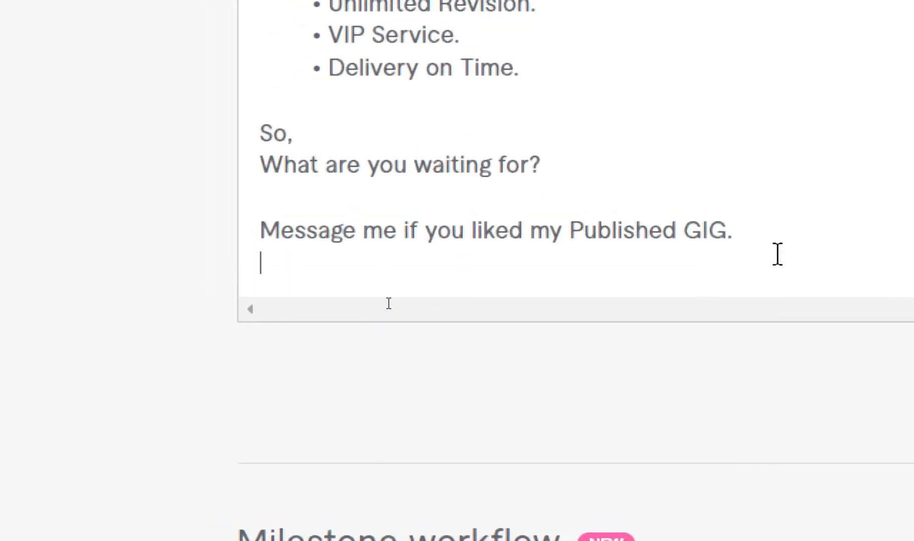
pyautogui.press('Return')
pyautogui.press('Return')
pyautogui.press('Return')
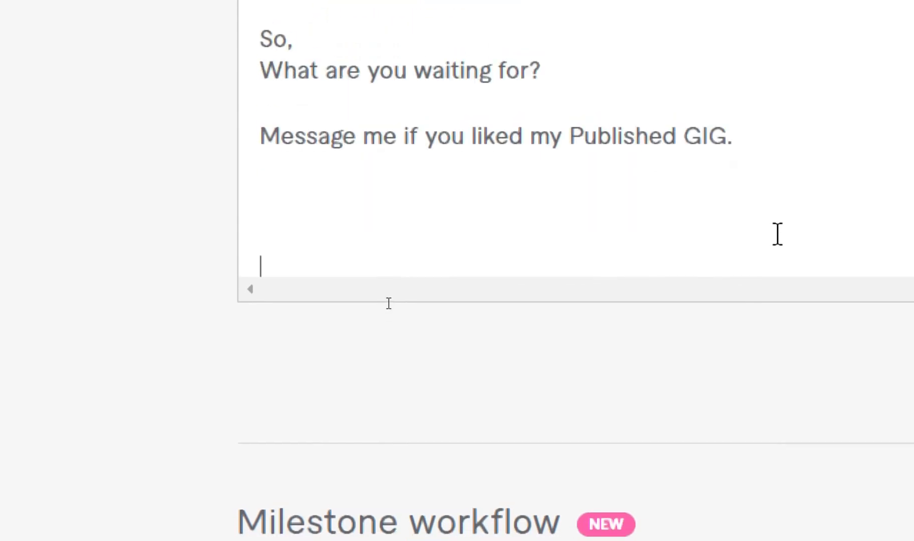
pyautogui.scroll(1, 769, 255)
pyautogui.scroll(-2, 767, 258)
pyautogui.click(267, 281)
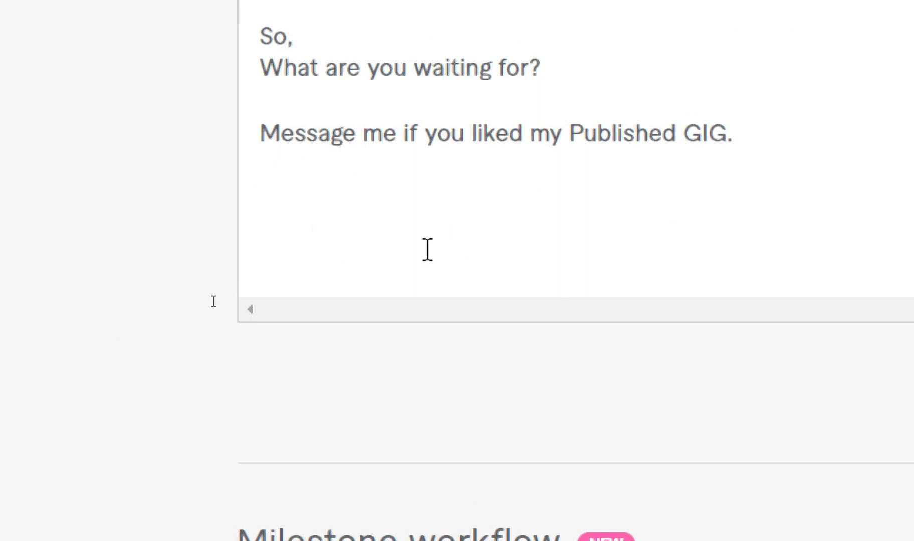
# End the description with the bold line 'Staionary Kit - Business Card - Visiting Card - Letterhead - 3d Mockups'
pyautogui.write('St')
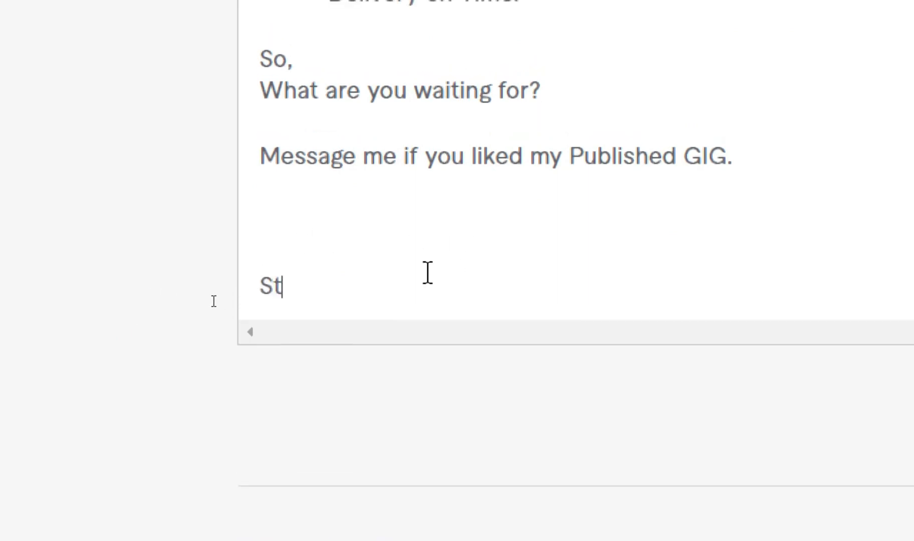
pyautogui.write('aionary ')
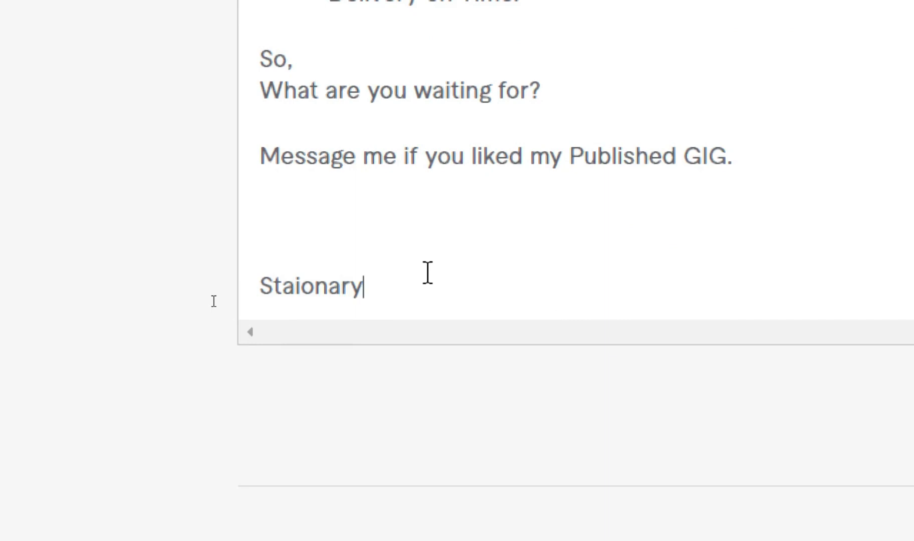
pyautogui.write('Kit - ')
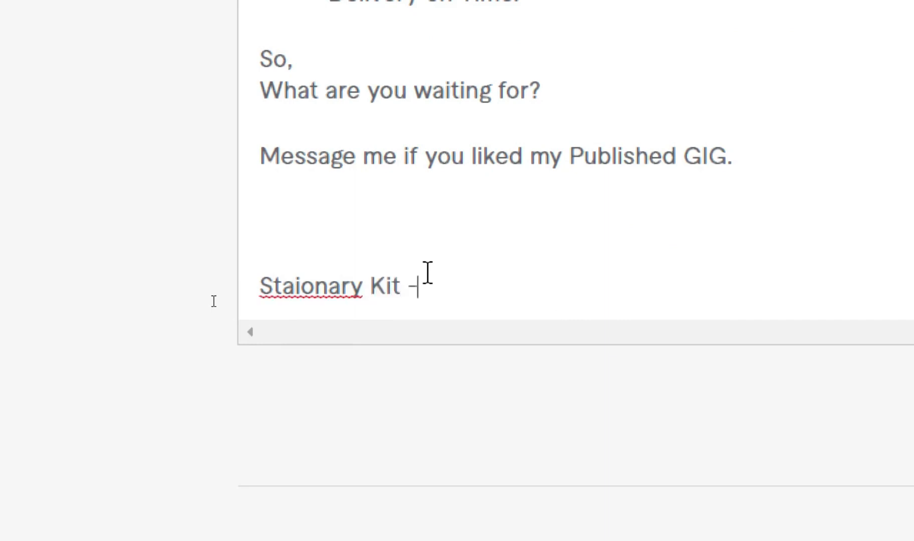
pyautogui.write('Busines')
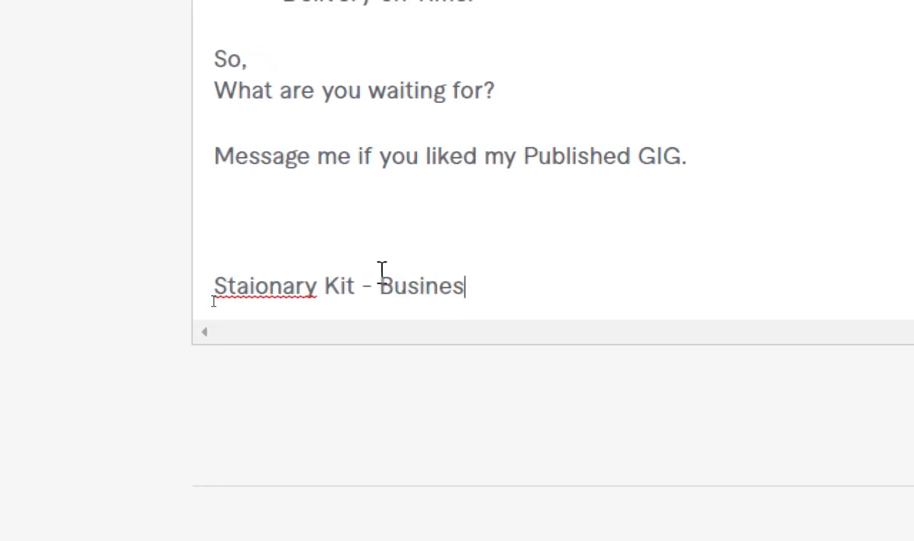
pyautogui.write('s Card - Visiting Card - Letterhead - 3d Mockups')
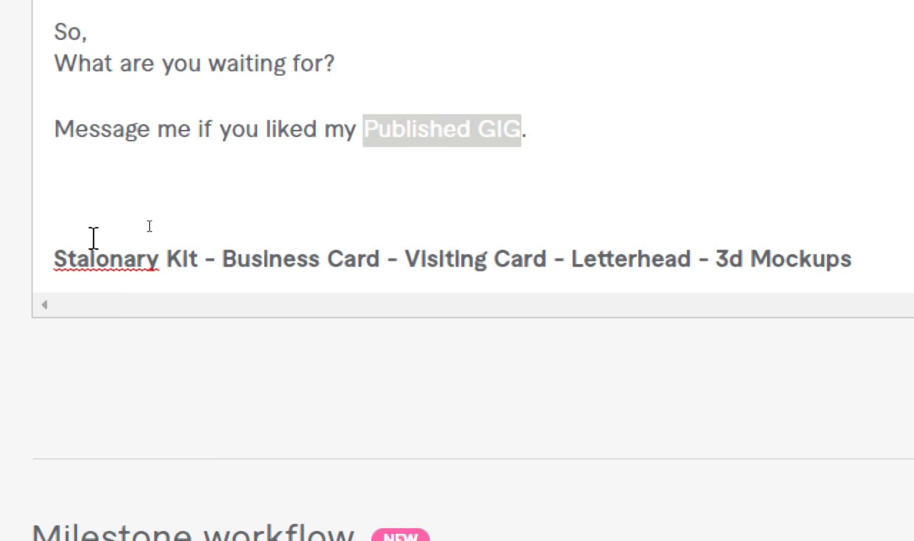
pyautogui.scroll(-3, 693, 379)
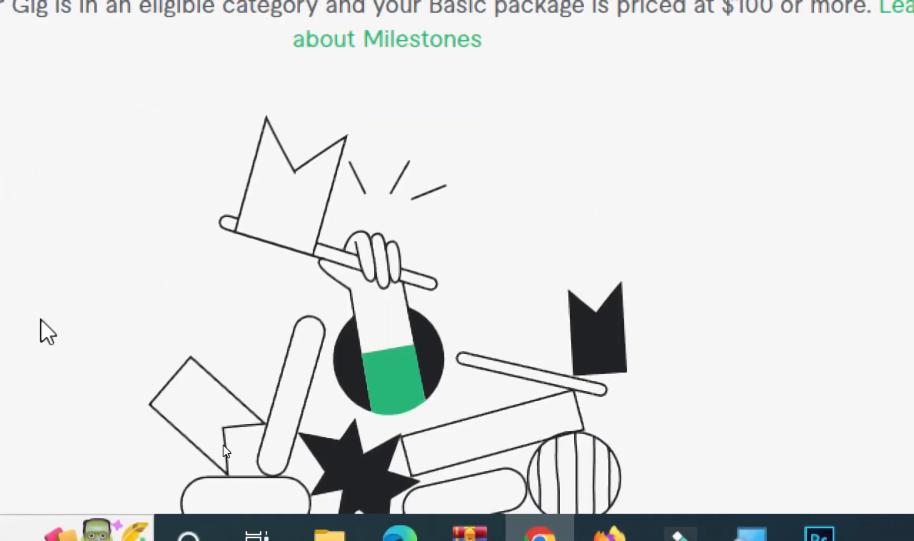
# Enter the FAQ question 'Can you make customized Design?' with the answer 'Yes, I can'
pyautogui.scroll(4, 547, 231)
pyautogui.scroll(-6, 549, 237)
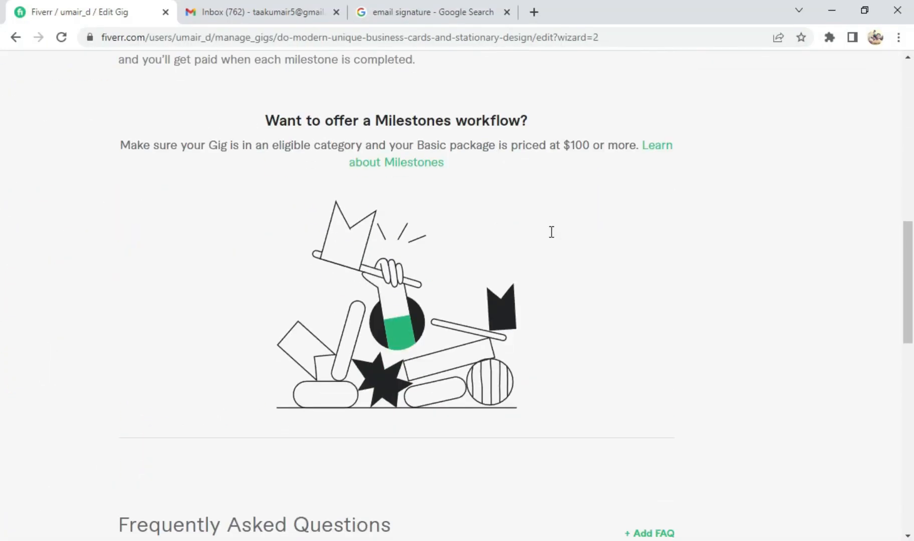
pyautogui.scroll(-5, 558, 230)
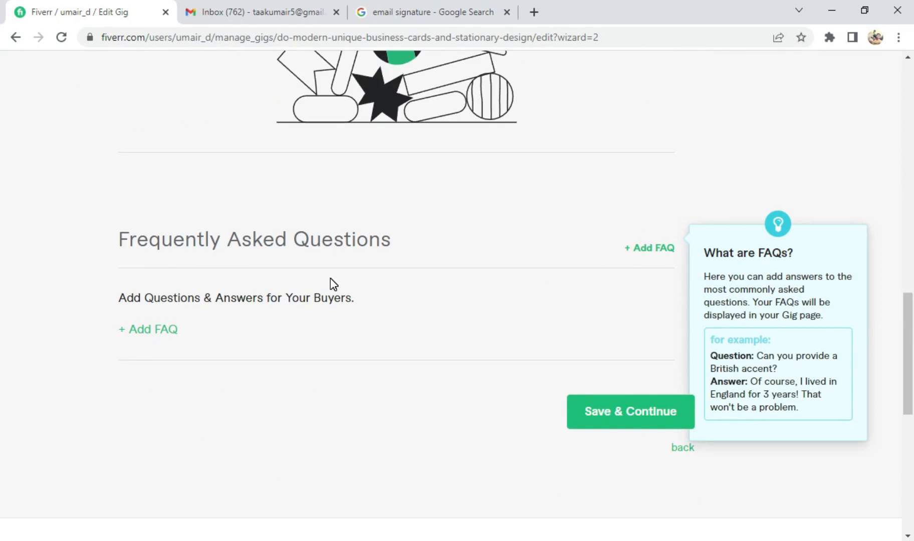
pyautogui.scroll(-1, 330, 281)
pyautogui.click(168, 260)
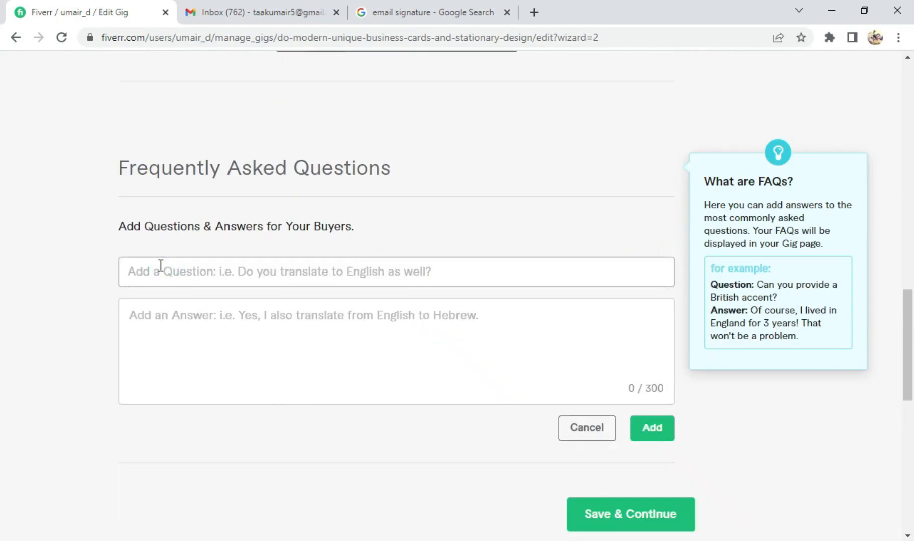
pyautogui.click(161, 265)
pyautogui.write('Can you make customized Design?')
pyautogui.click(250, 315)
pyautogui.write('Yes i can')
pyautogui.write(',')
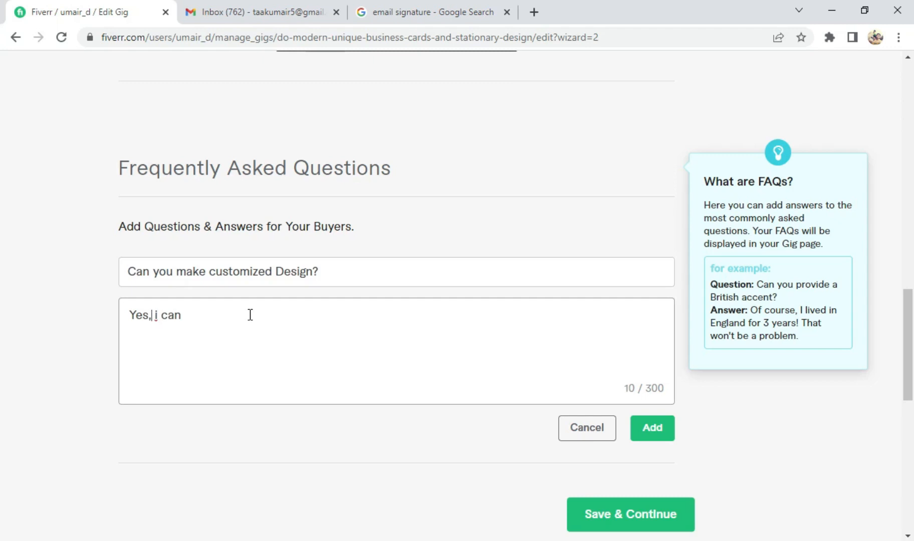
pyautogui.press('BackSpace')
pyautogui.write('I')
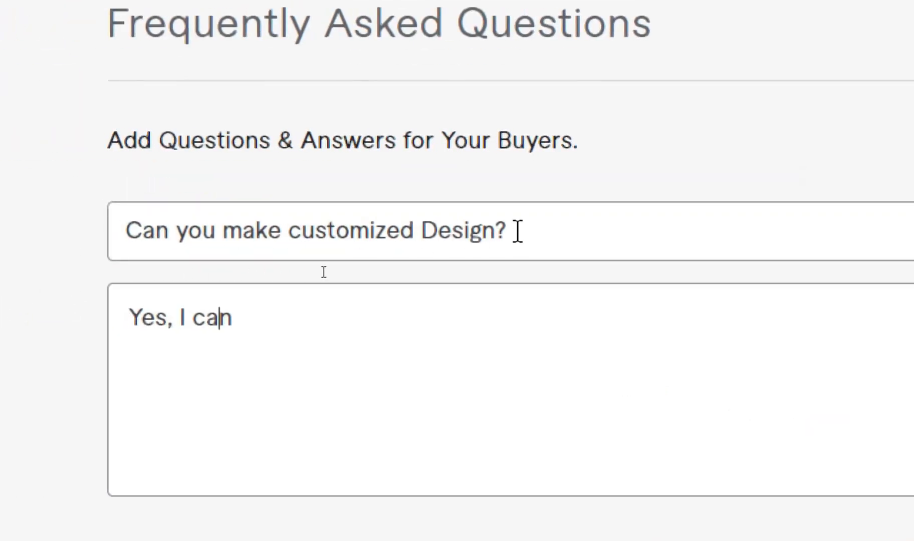
# Add the FAQ to the gig, reopen it, and save it with Update
pyautogui.click(237, 328)
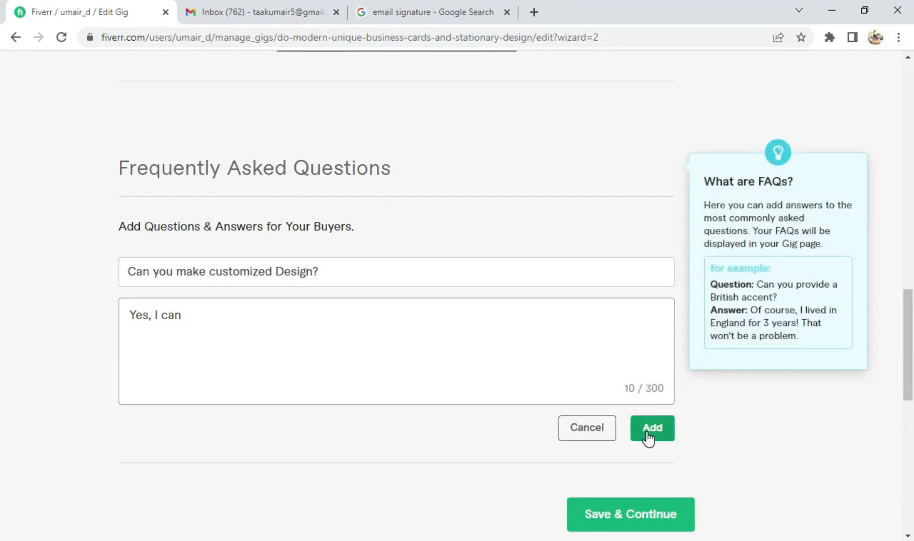
pyautogui.click(652, 428)
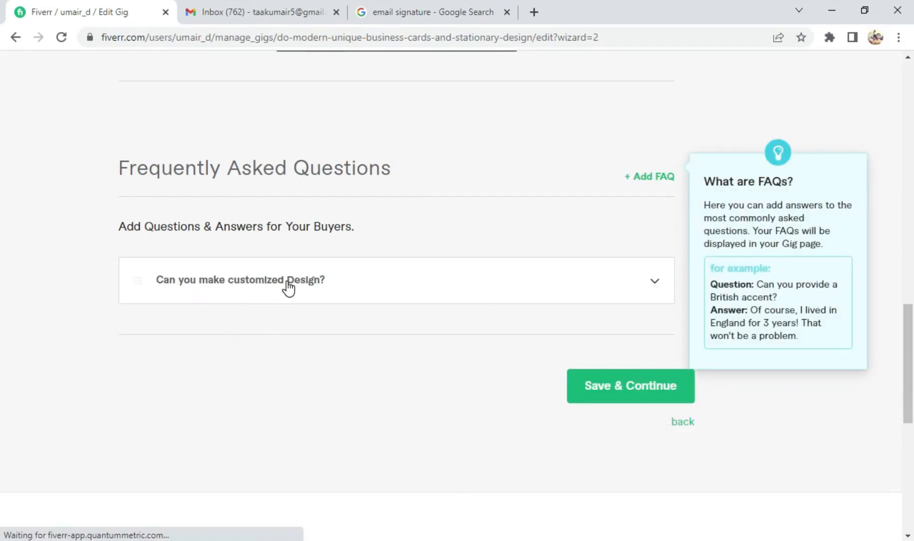
pyautogui.click(362, 281)
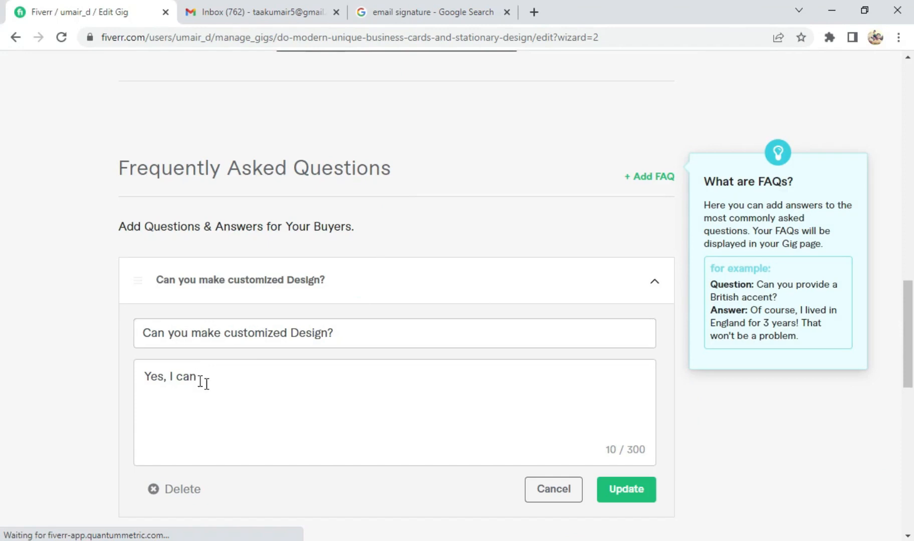
pyautogui.click(631, 489)
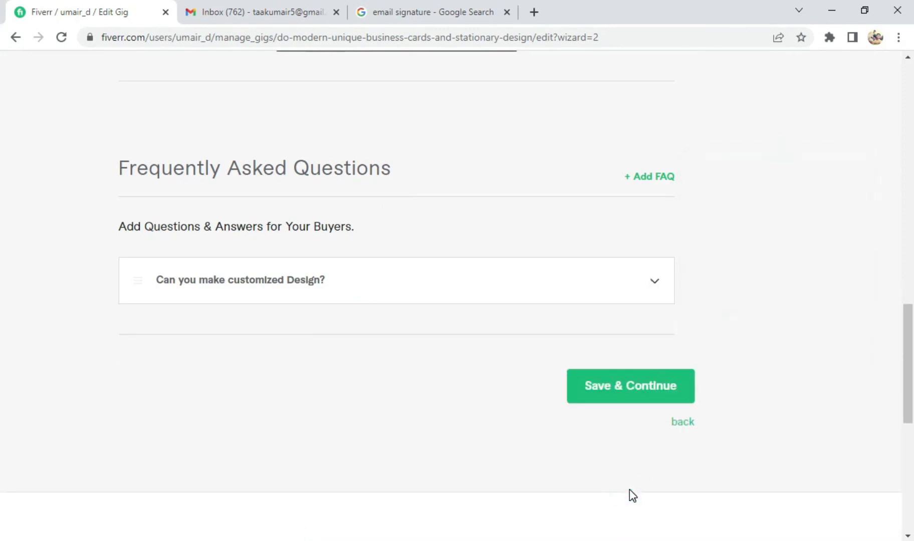
# Launch Notepad from Windows search, maximize it, then minimize it
pyautogui.press('super')
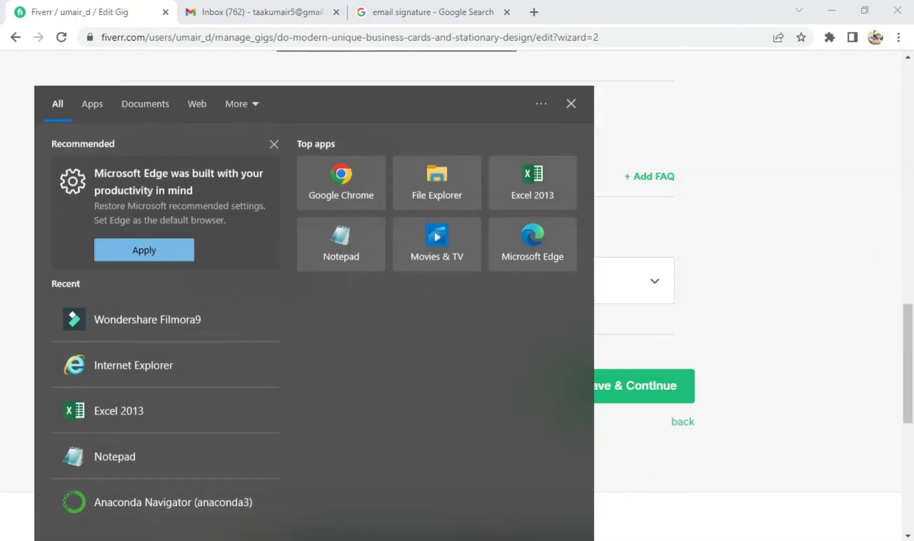
pyautogui.write('note')
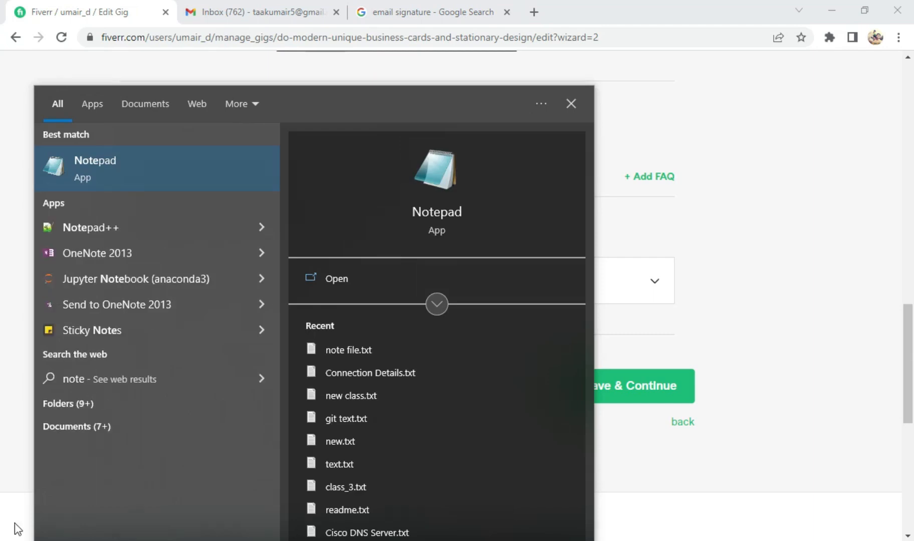
pyautogui.click(131, 173)
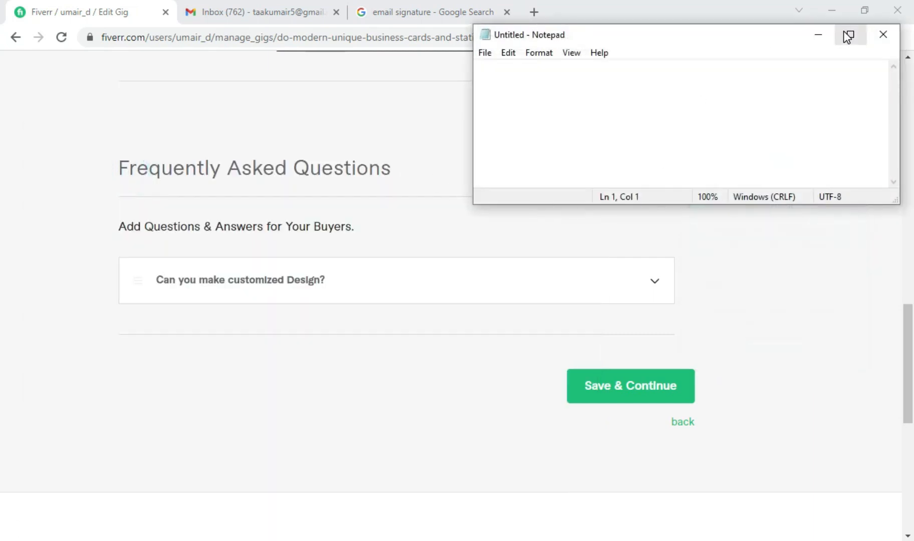
pyautogui.click(849, 35)
pyautogui.click(832, 8)
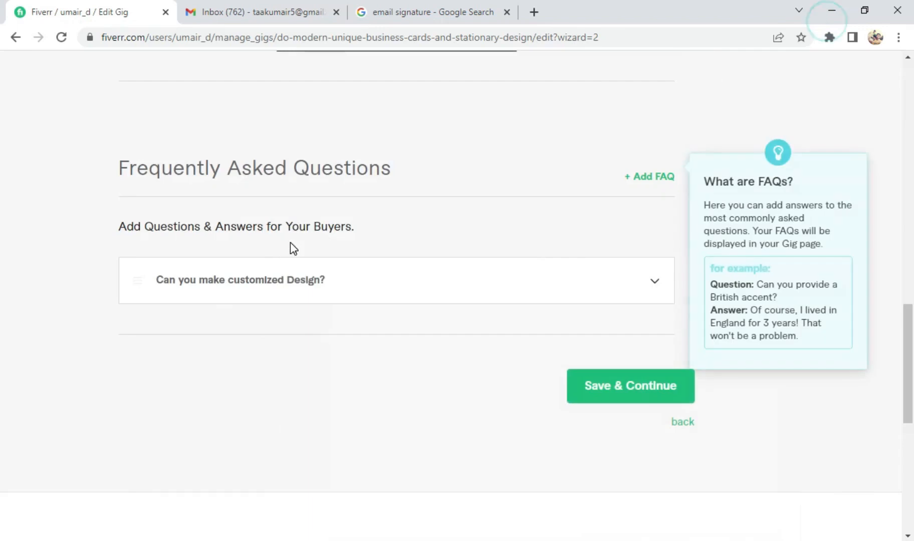
# Copy the whole gig description into the new Notepad document, then return to Fiverr
pyautogui.scroll(10, 291, 242)
pyautogui.scroll(5, 337, 167)
pyautogui.click(321, 124)
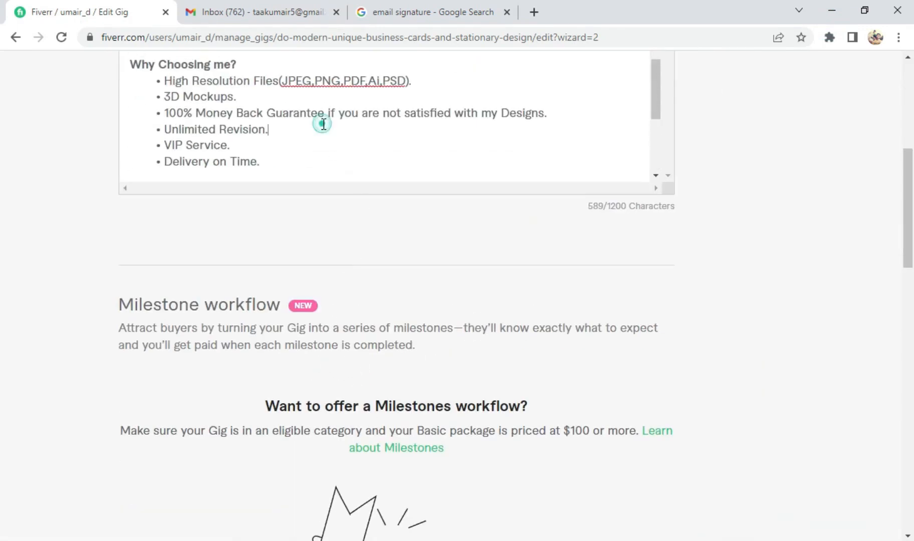
pyautogui.hotkey('ctrl', 'a')
pyautogui.scroll(-7, 331, 136)
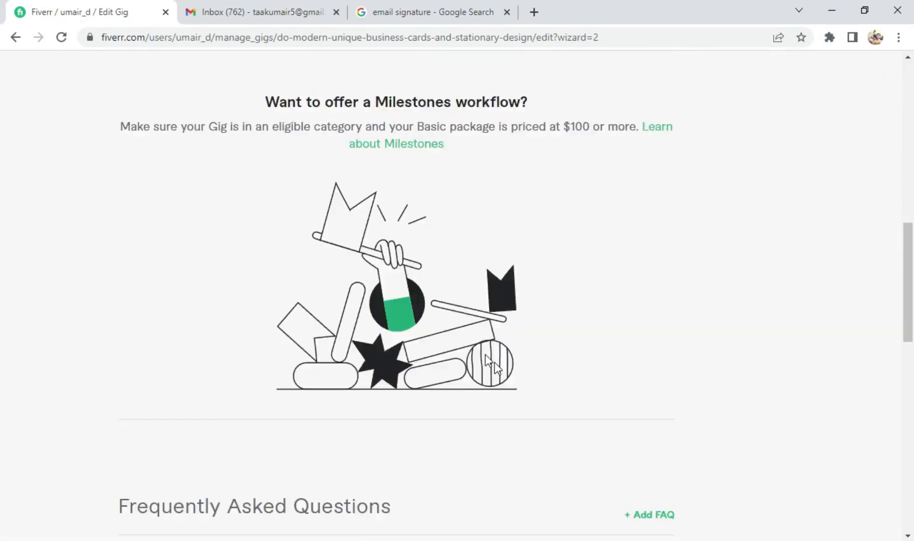
pyautogui.hotkey('alt', 'Tab')
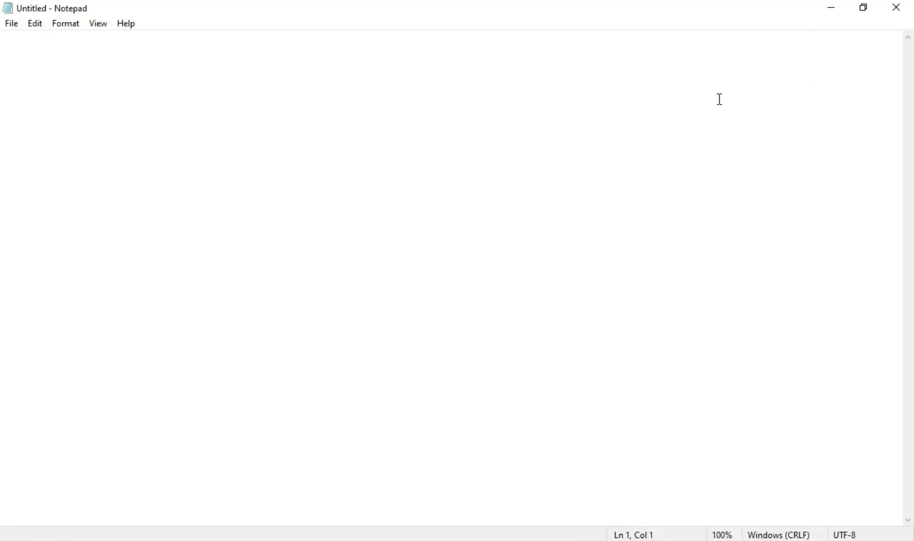
pyautogui.hotkey('ctrl', 'v')
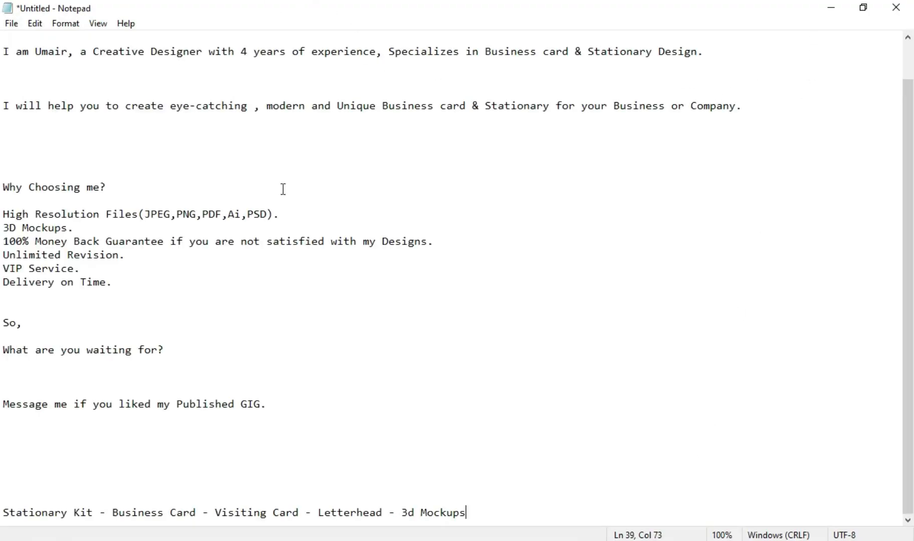
pyautogui.click(830, 7)
pyautogui.scroll(-10, 524, 382)
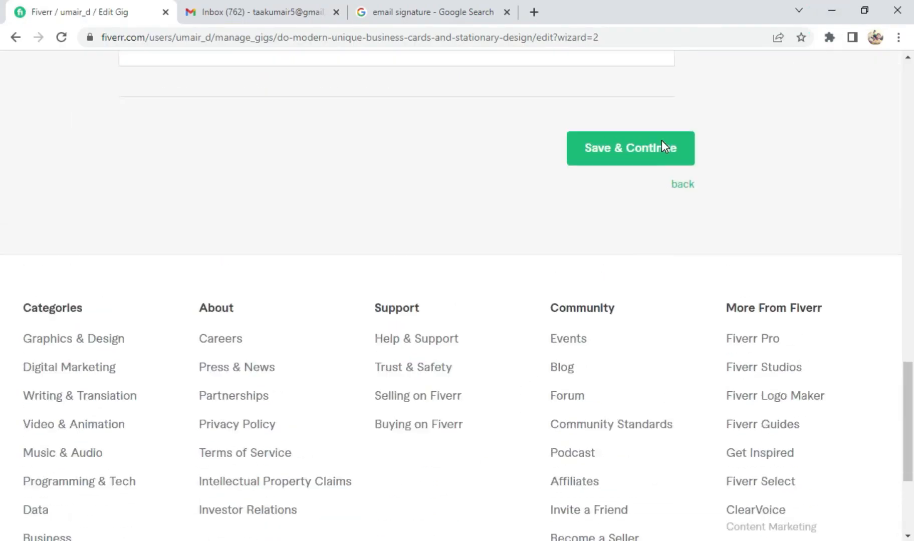
# Save the description and write the requirement question 'Do you have Logo Design of your Company or Business ?'
pyautogui.click(622, 242)
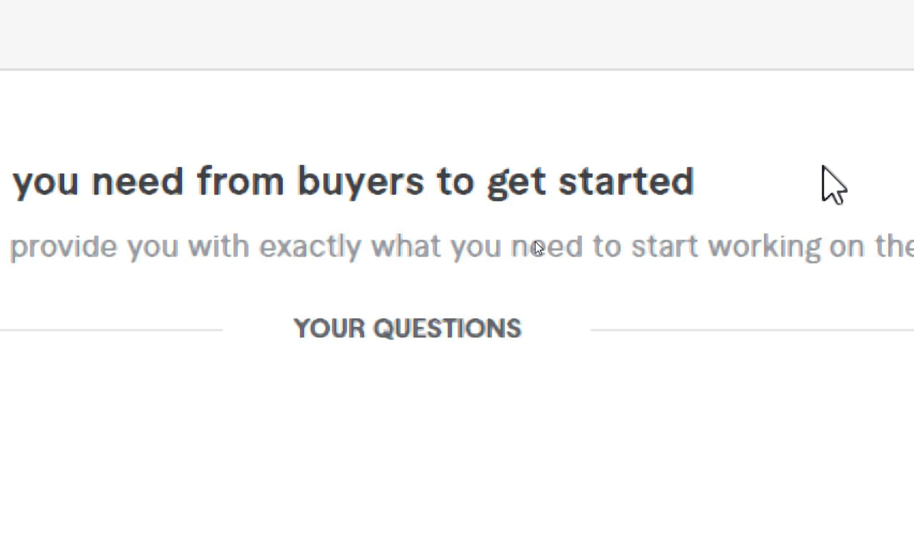
pyautogui.click(198, 180)
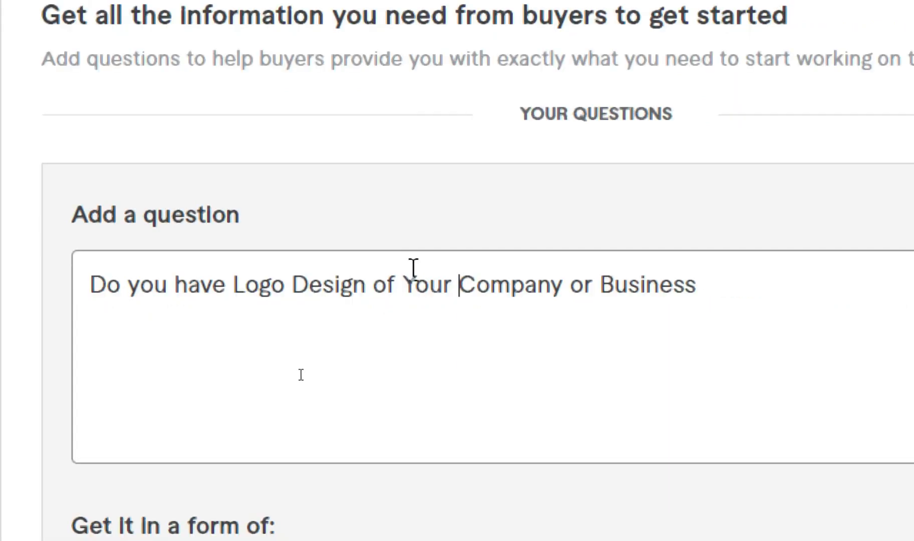
pyautogui.click(416, 279)
pyautogui.press('BackSpace')
pyautogui.write('y')
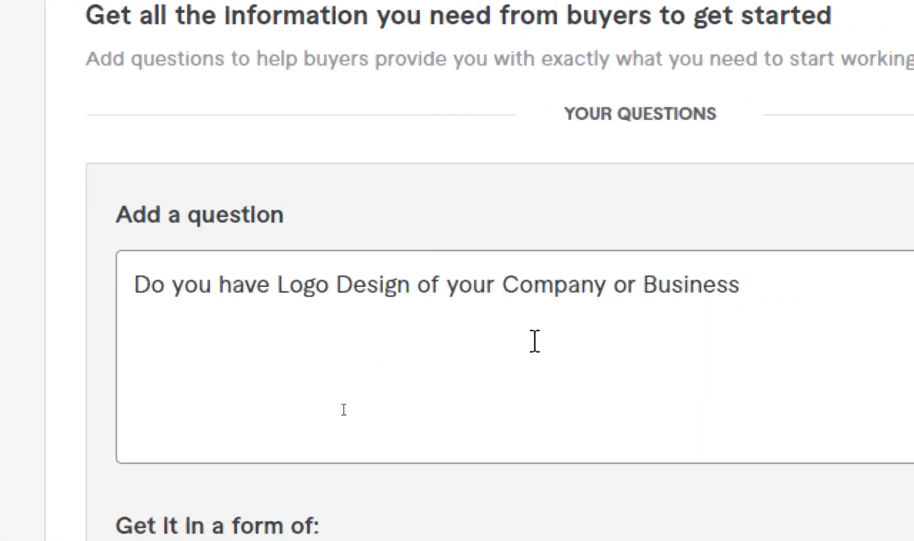
pyautogui.click(449, 383)
pyautogui.write('?')
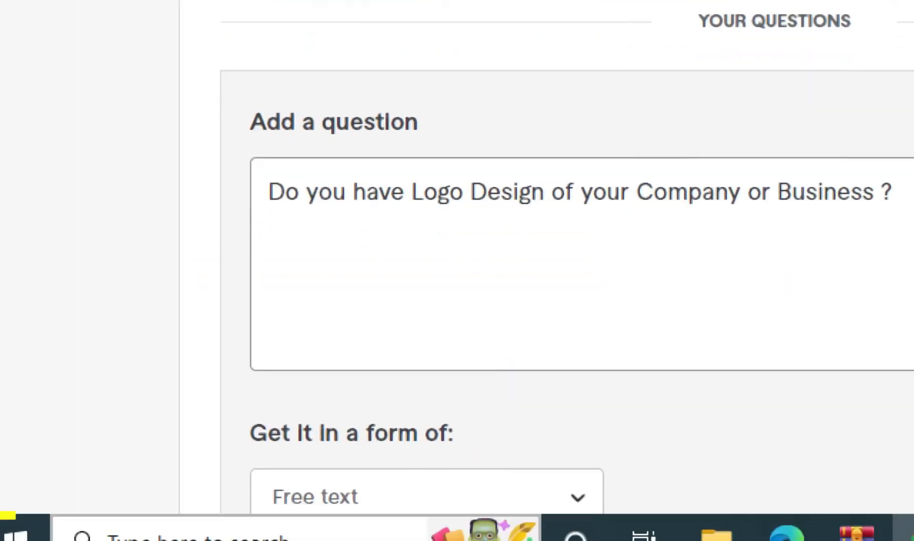
# Keep the answer format as Free text and add the question
pyautogui.scroll(-3, 564, 347)
pyautogui.click(476, 365)
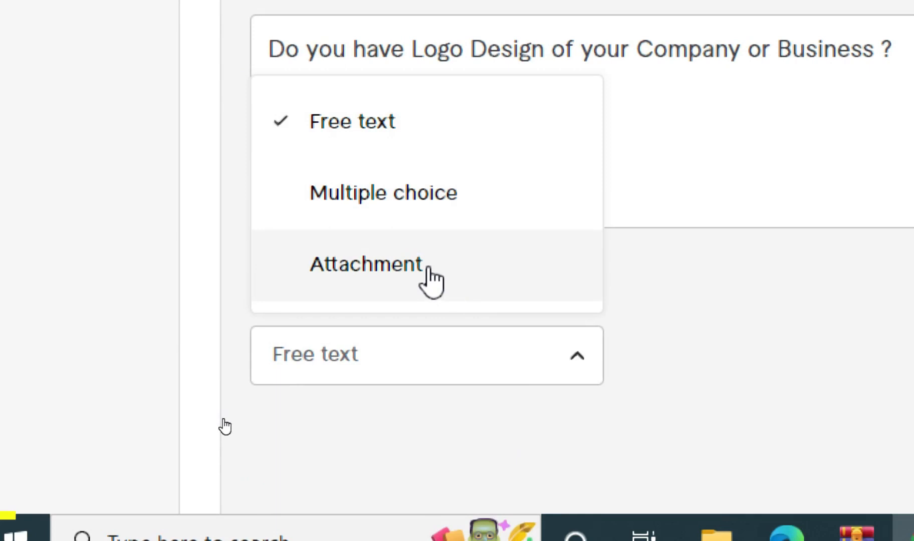
pyautogui.click(374, 130)
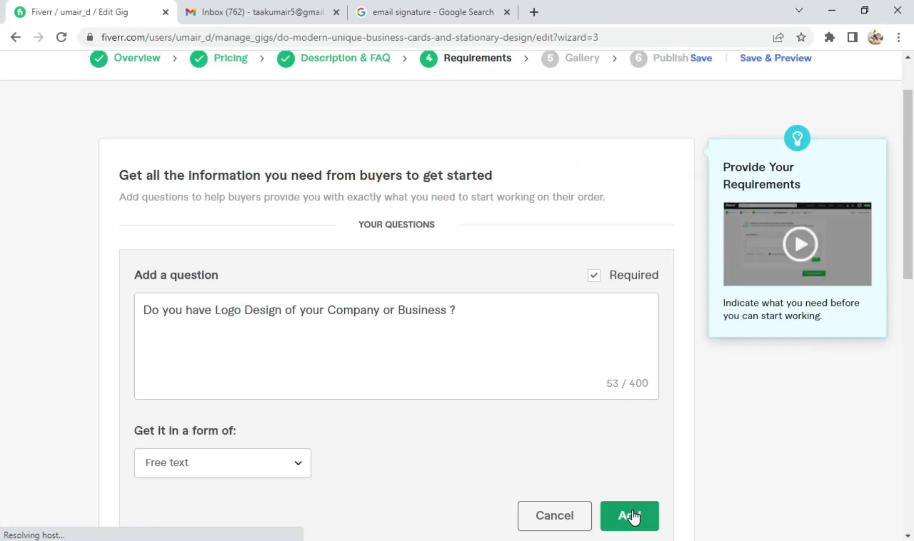
pyautogui.click(645, 522)
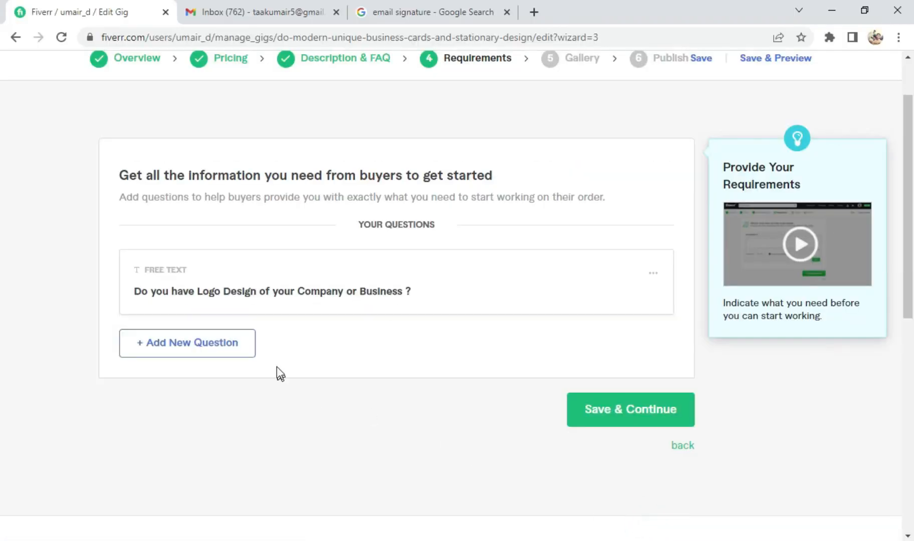
# Save the requirements and read through the Gig image guidelines on the Gallery step
pyautogui.click(615, 404)
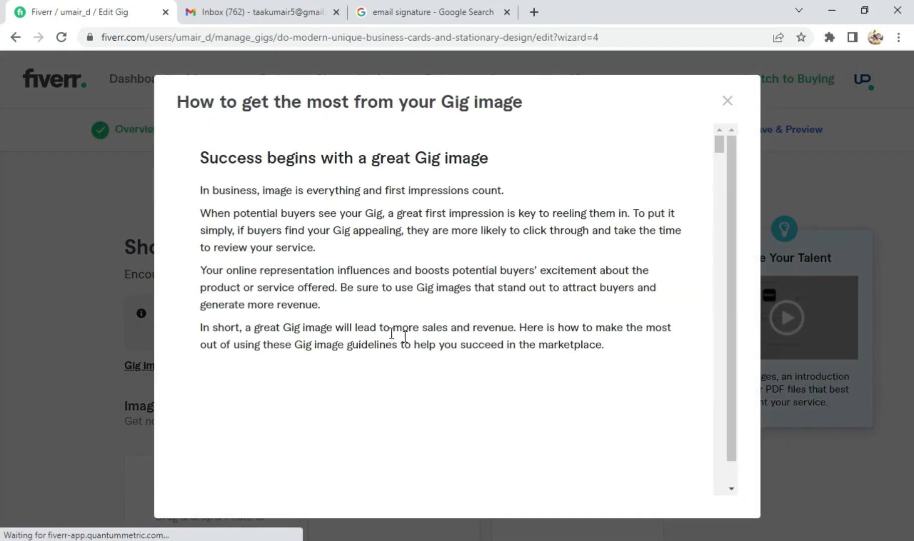
pyautogui.scroll(-1, 390, 323)
pyautogui.scroll(1, 388, 321)
pyautogui.scroll(-1, 383, 323)
pyautogui.scroll(1, 385, 328)
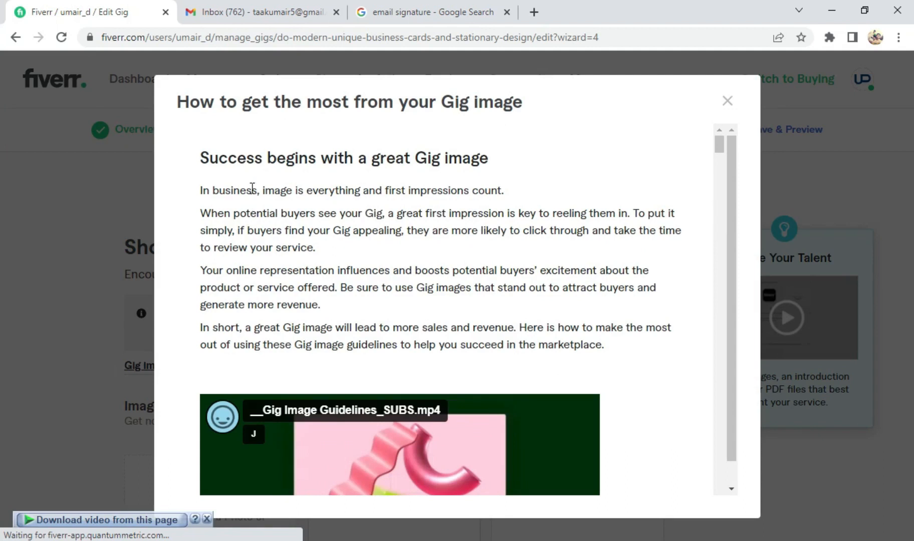
pyautogui.scroll(-10, 289, 200)
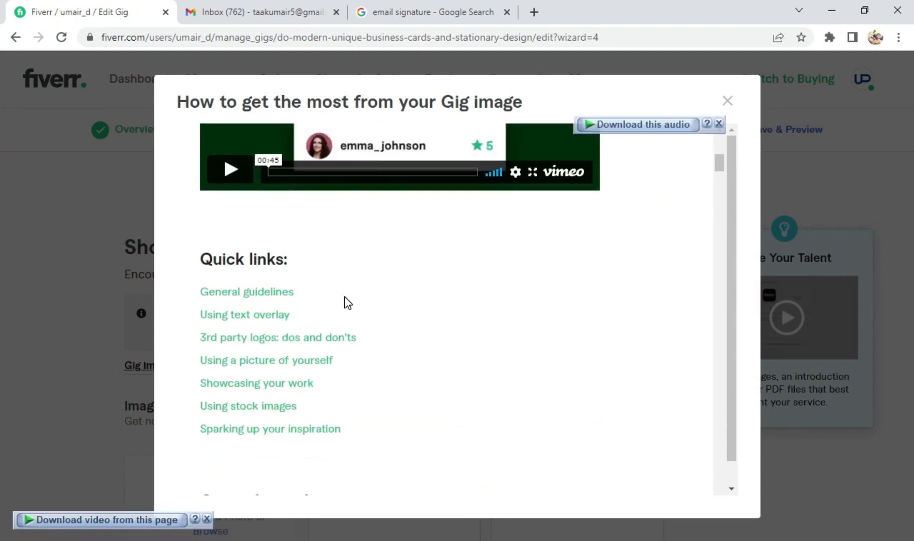
pyautogui.scroll(-6, 383, 317)
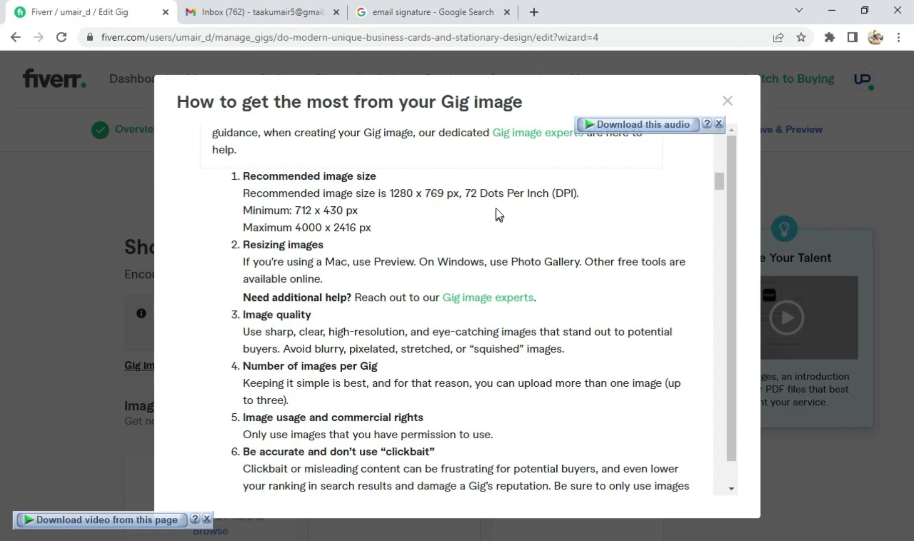
pyautogui.scroll(-20, 546, 338)
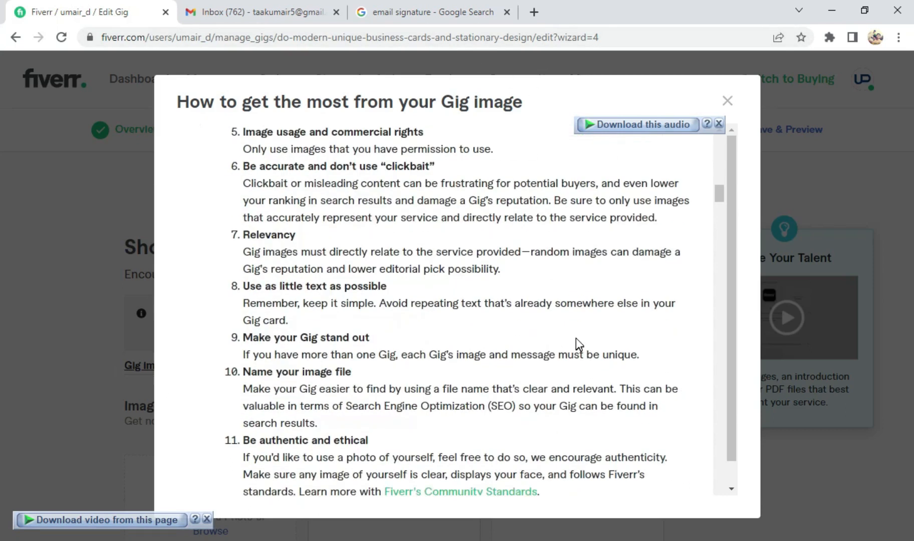
pyautogui.scroll(-2, 569, 334)
# Dismiss the video download overlay and close the Gig image guidelines
pyautogui.scroll(5, 566, 332)
pyautogui.scroll(-3, 504, 312)
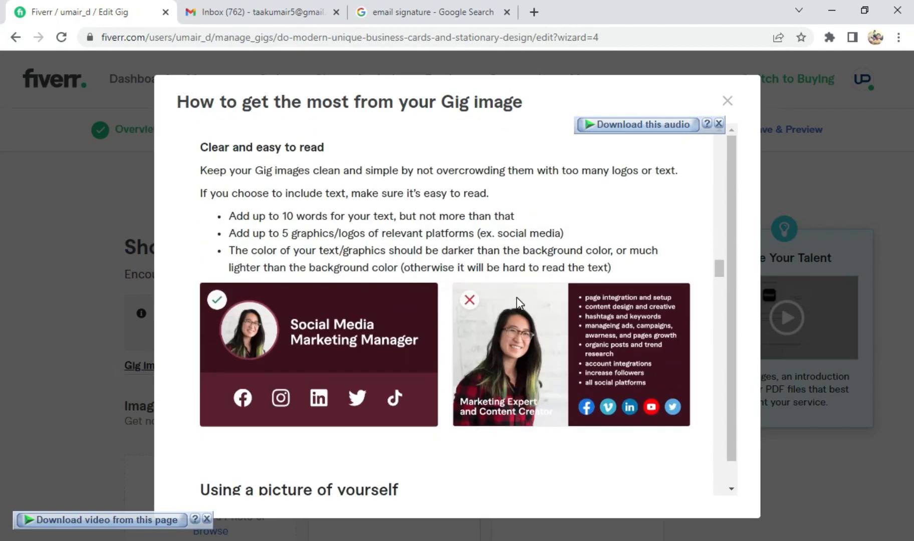
pyautogui.scroll(-5, 519, 304)
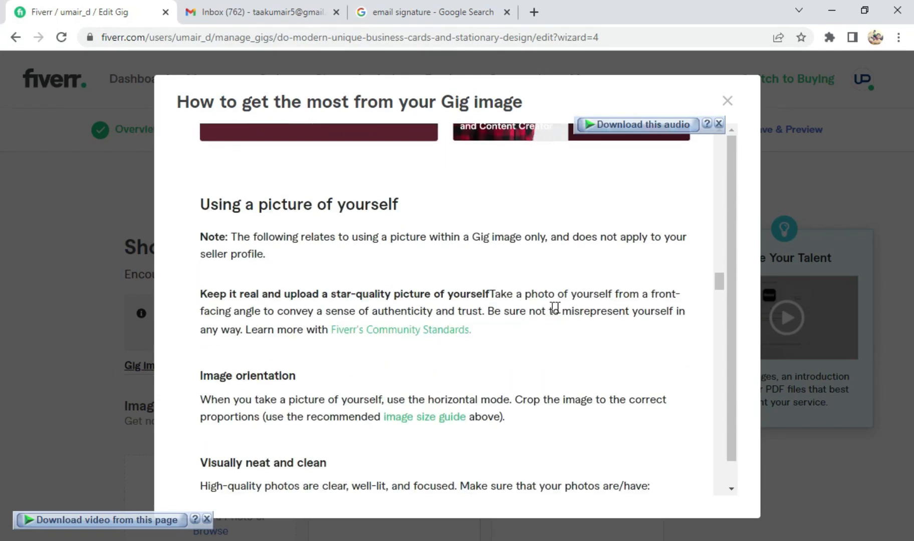
pyautogui.click(206, 519)
pyautogui.scroll(20, 501, 289)
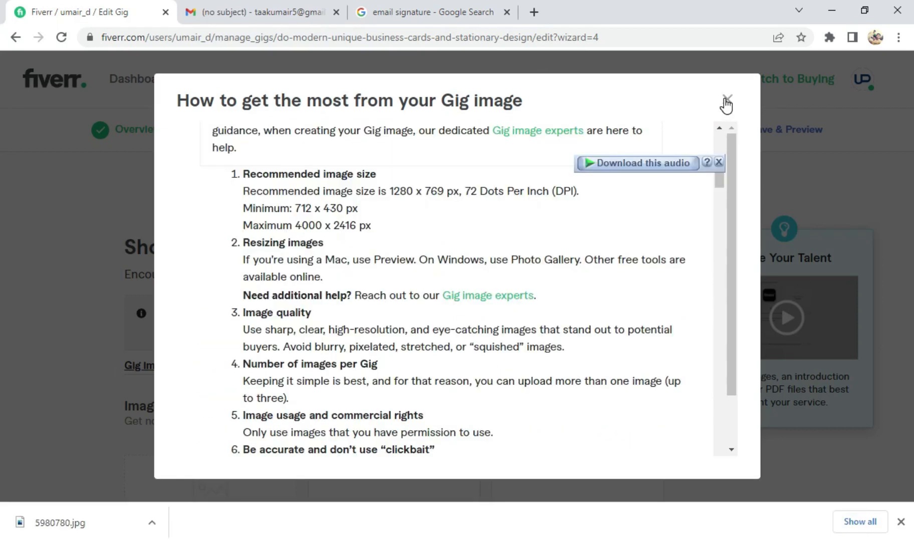
pyautogui.click(727, 100)
pyautogui.scroll(-4, 343, 375)
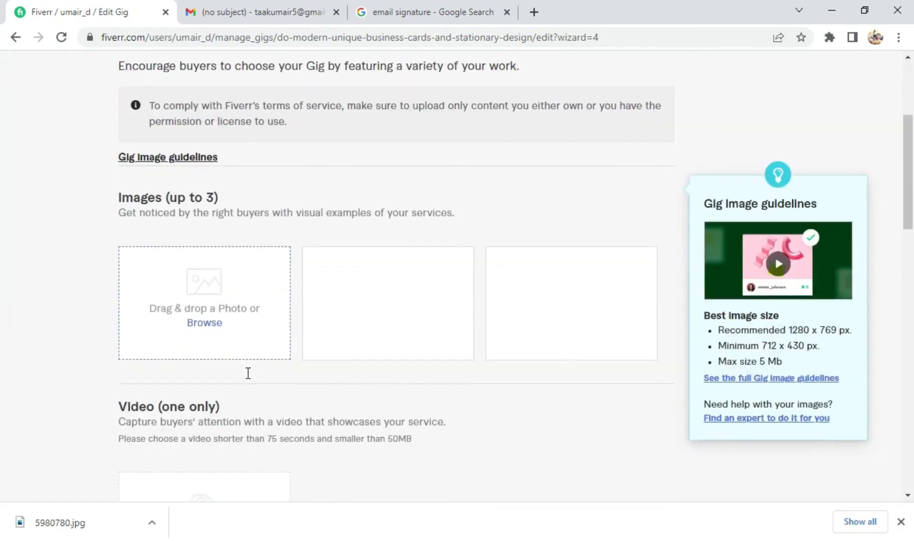
# Upload Mockup Stationary.jpg from Downloads into the second gallery image slot
pyautogui.scroll(-2, 248, 374)
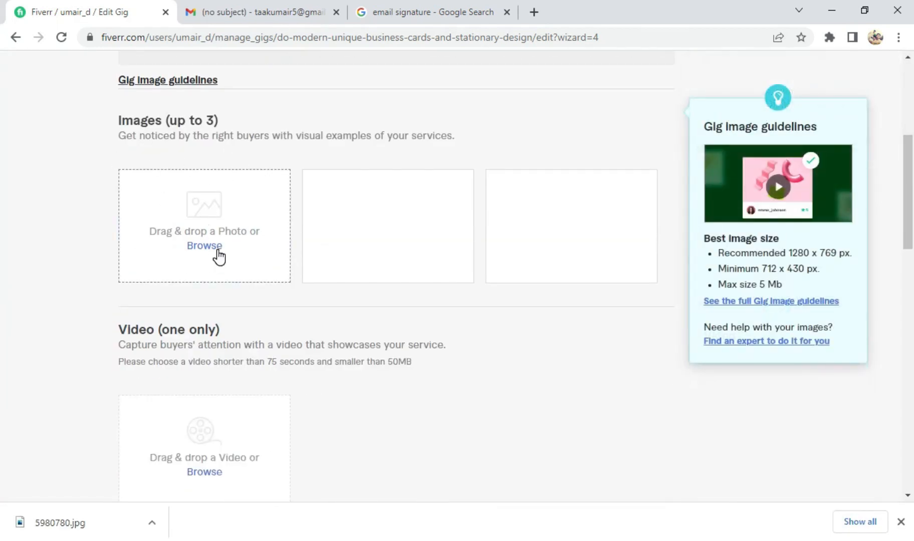
pyautogui.scroll(4, 219, 256)
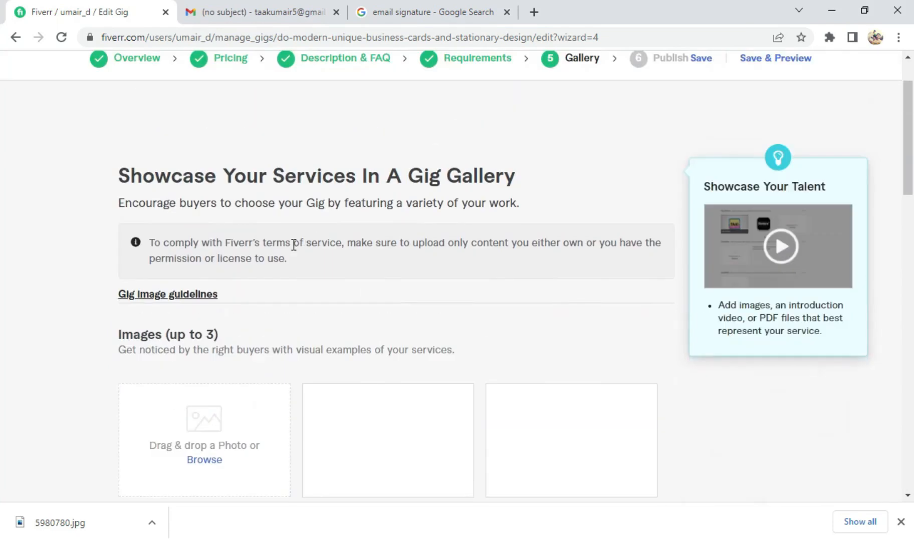
pyautogui.scroll(-3, 276, 471)
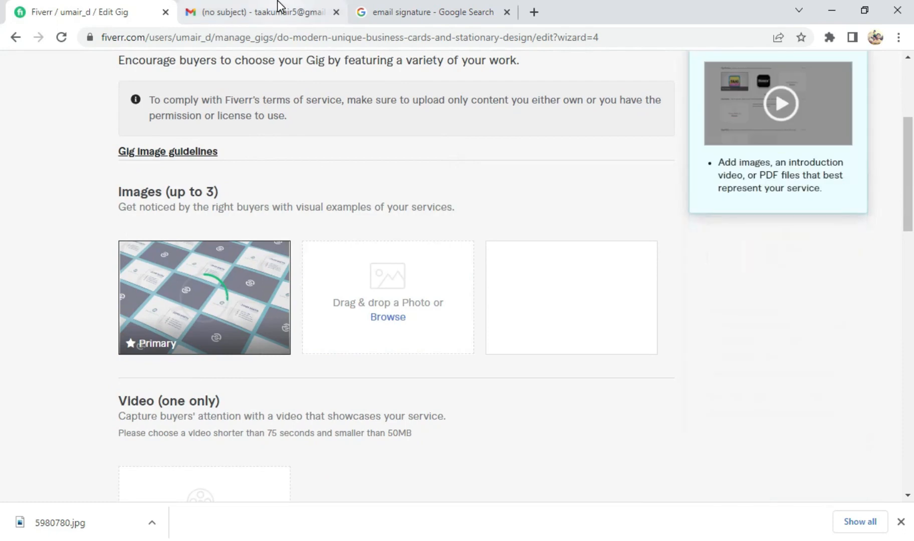
pyautogui.click(379, 317)
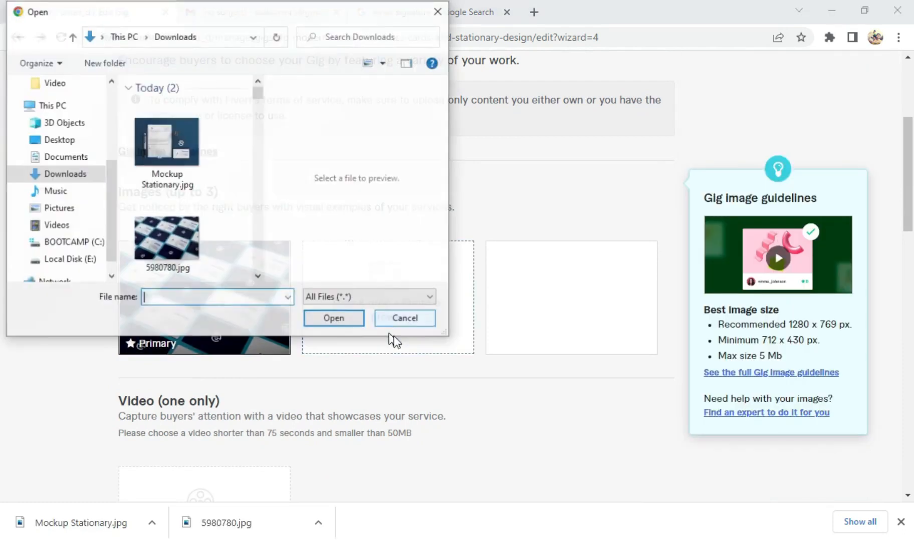
pyautogui.click(182, 149)
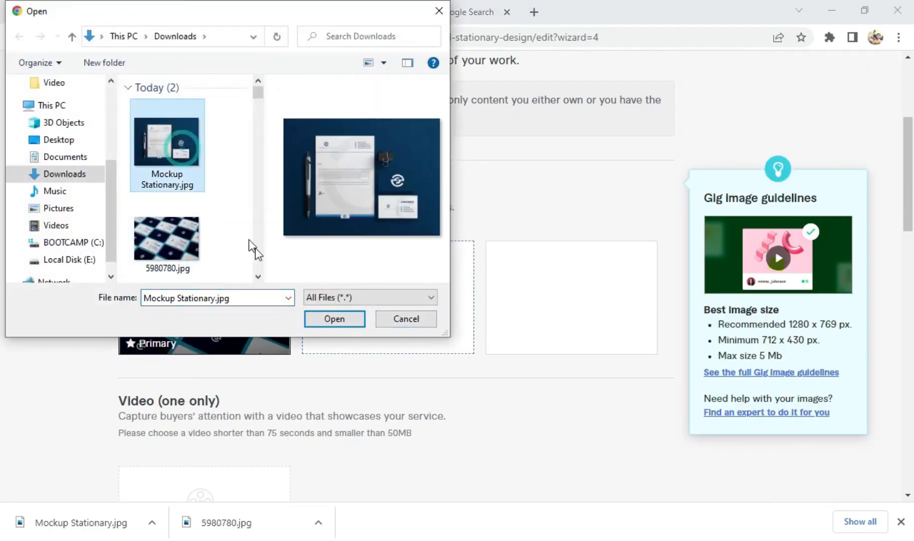
pyautogui.click(309, 320)
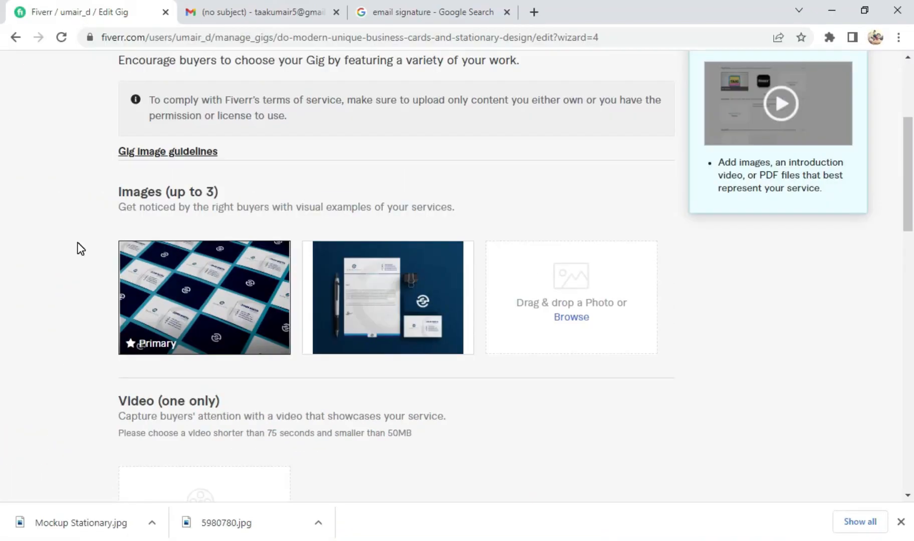
pyautogui.scroll(-4, 75, 246)
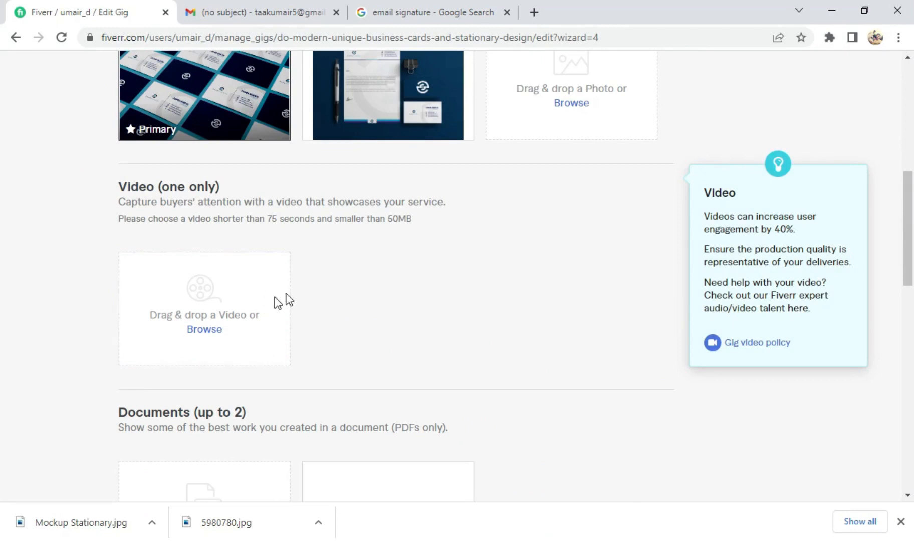
# Tick the own-work declaration for the gallery materials and Save & Continue
pyautogui.scroll(-4, 283, 300)
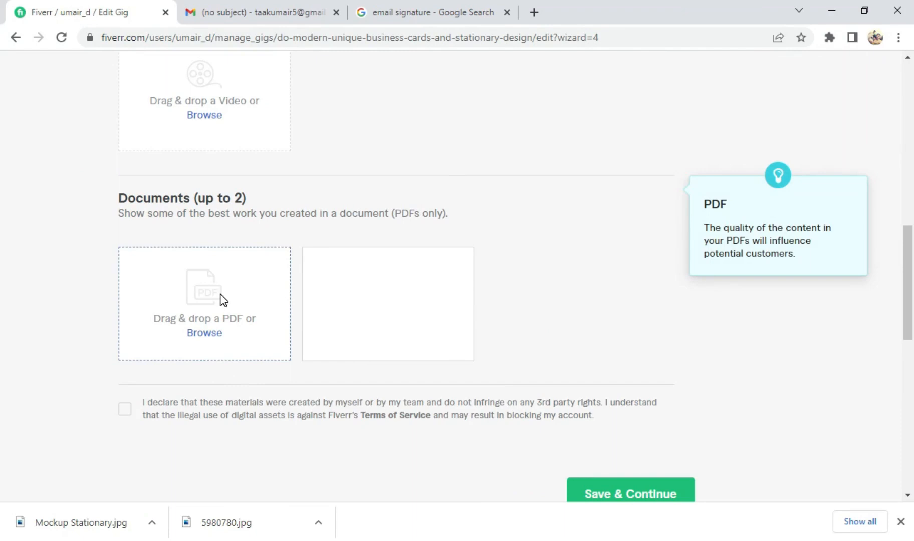
pyautogui.scroll(-3, 221, 322)
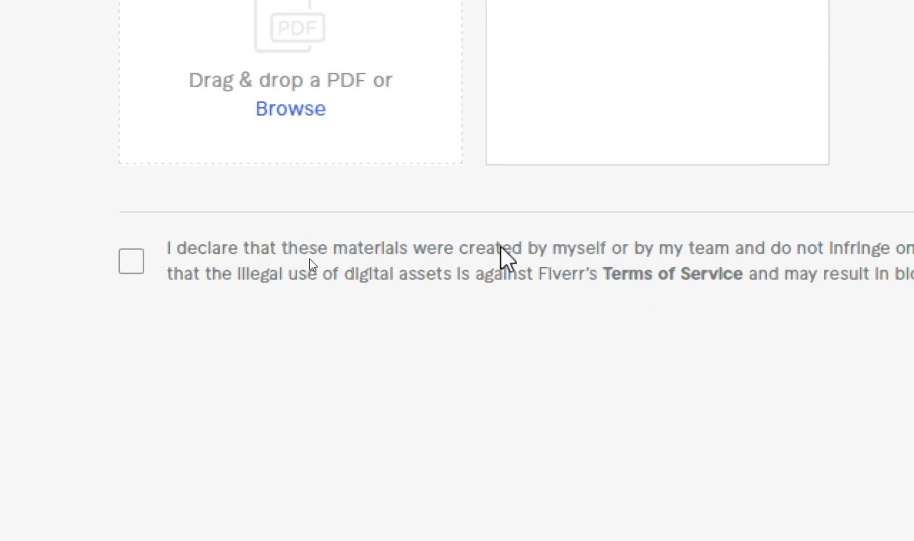
pyautogui.click(364, 253)
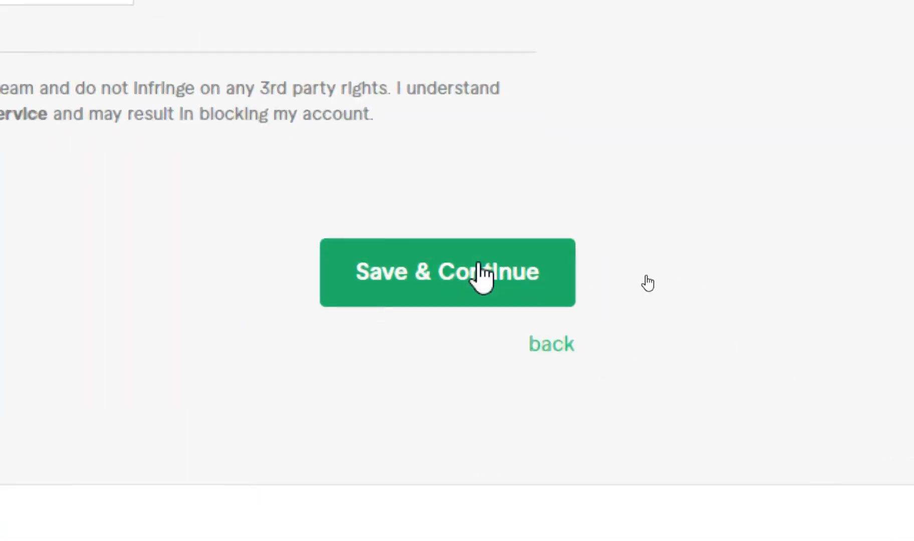
pyautogui.scroll(1, 550, 278)
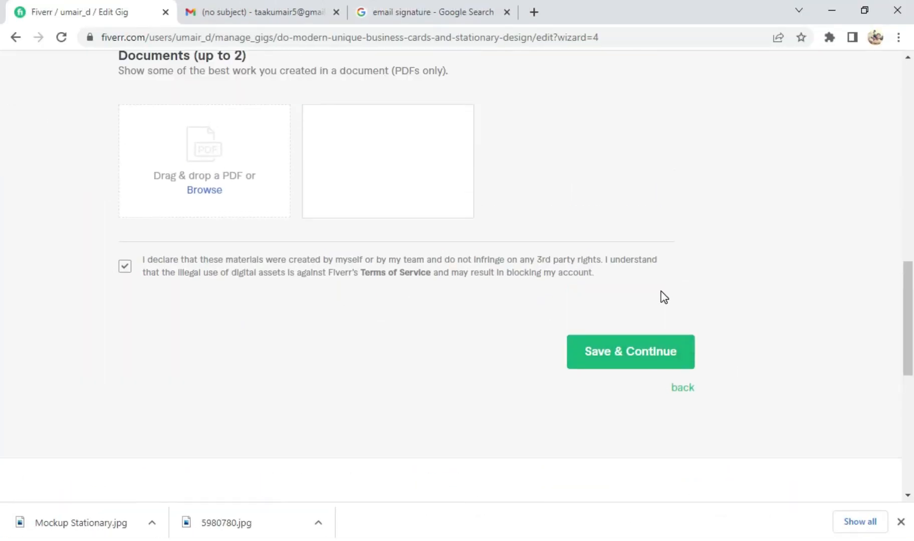
pyautogui.click(649, 363)
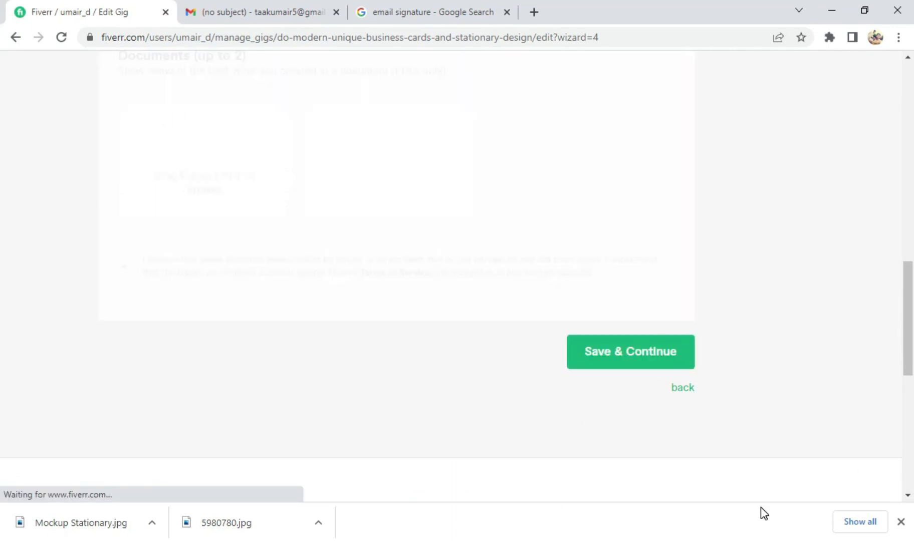
# Answer No to 'Are you a U.S. person?' on the W-9 form, save, and close the confirmation
pyautogui.click(901, 523)
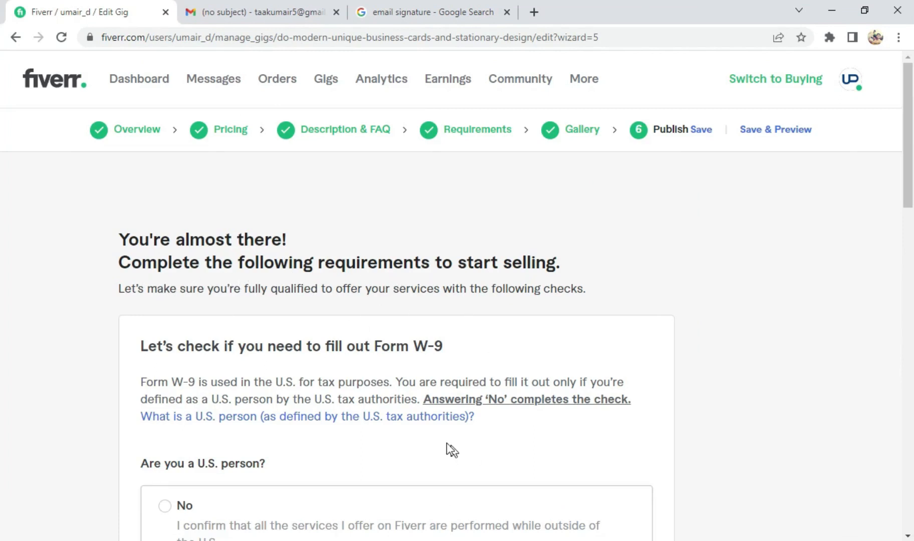
pyautogui.scroll(-4, 383, 429)
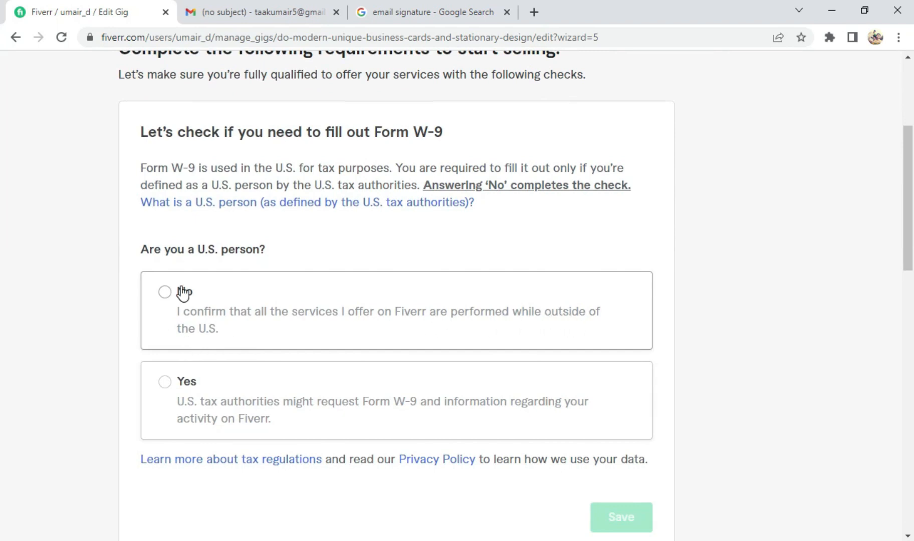
pyautogui.click(165, 295)
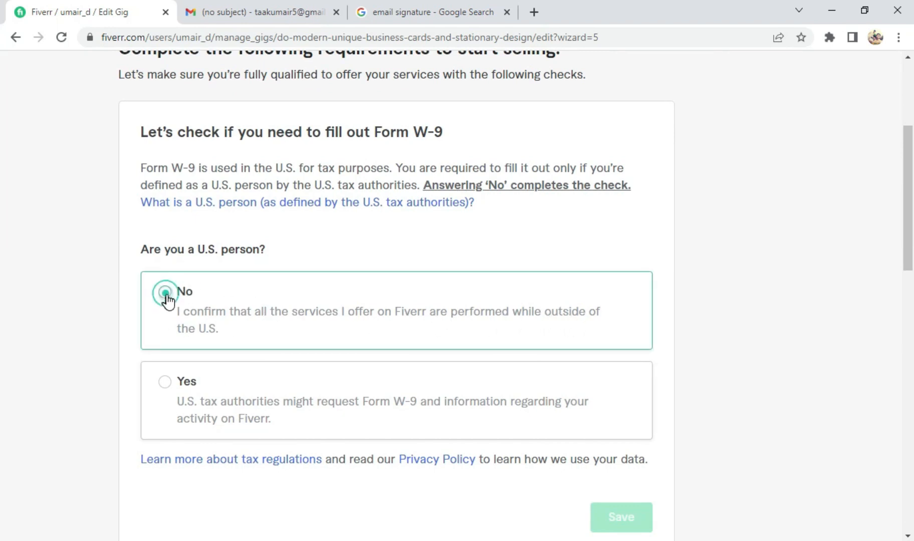
pyautogui.scroll(-2, 384, 311)
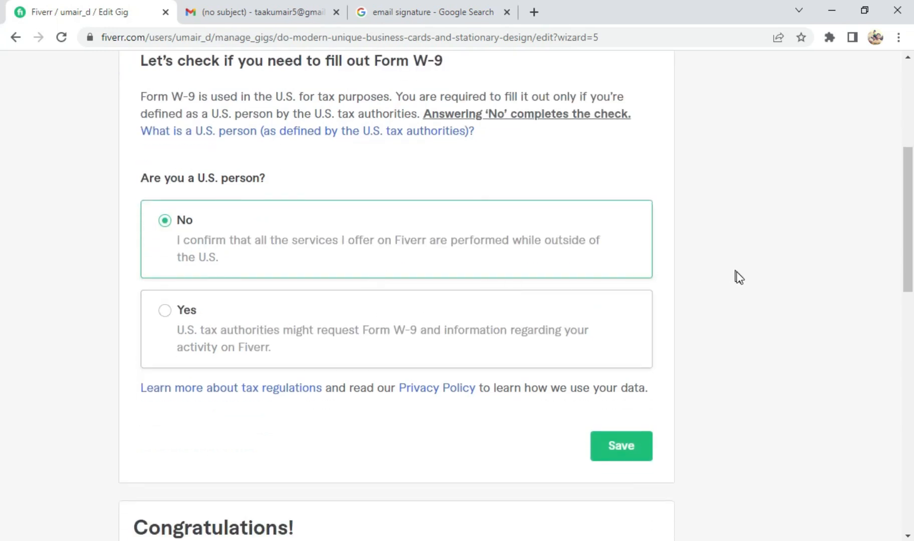
pyautogui.scroll(-2, 625, 431)
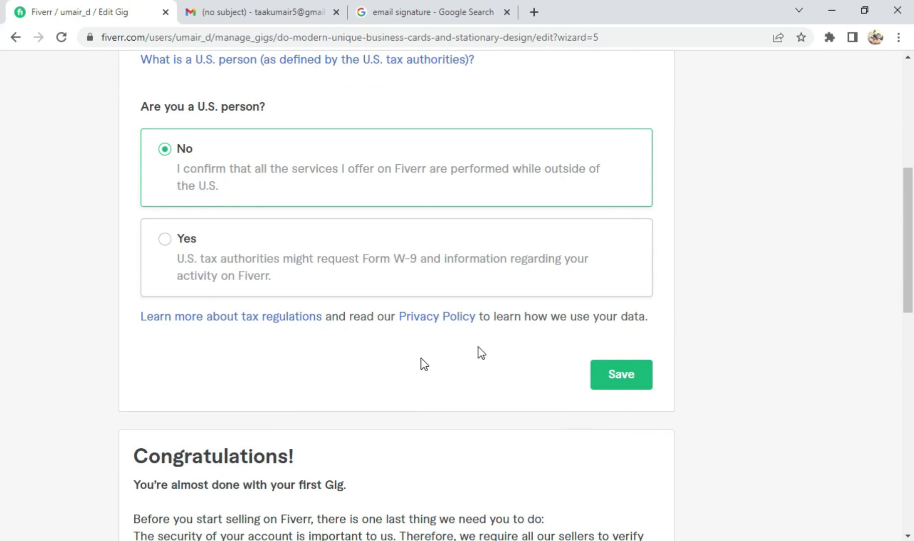
pyautogui.click(638, 382)
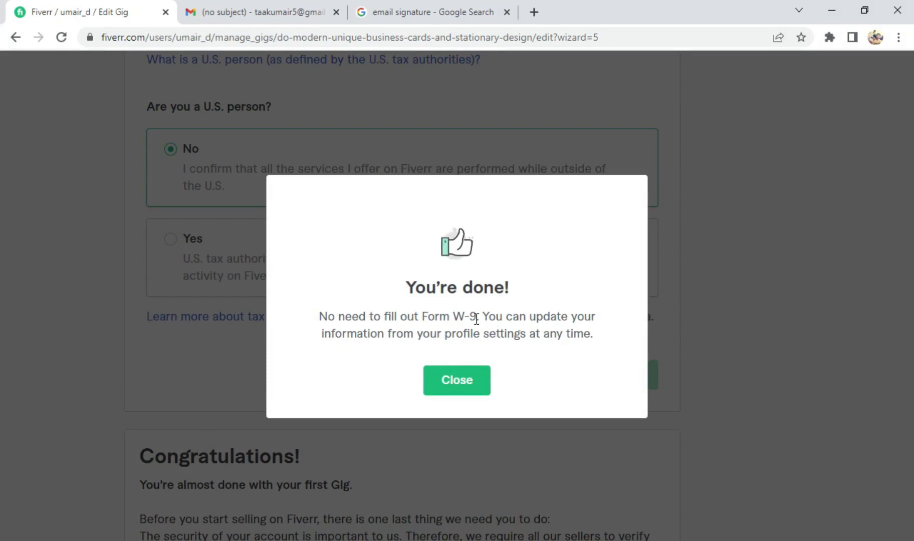
pyautogui.click(474, 388)
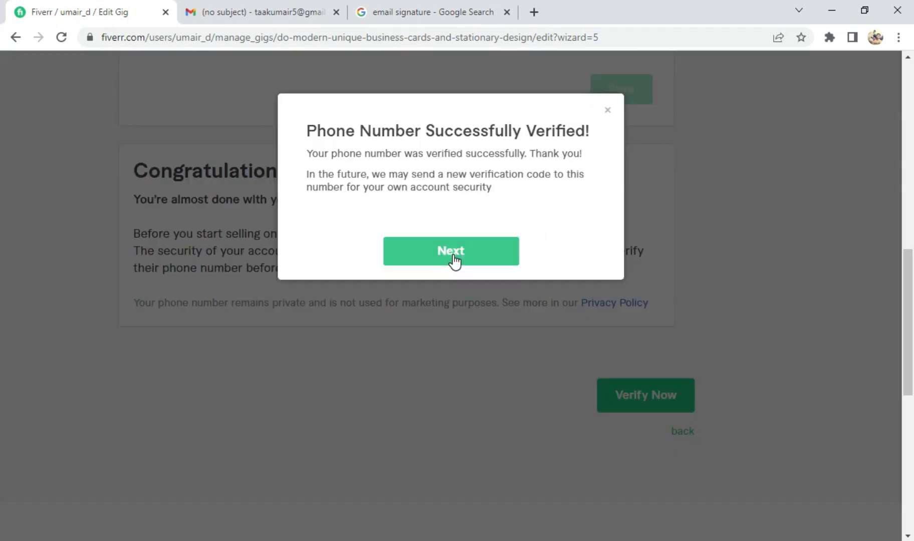
# Finish phone verification by choosing 'What was your childhood nickname?' and entering the security answer
pyautogui.click(453, 261)
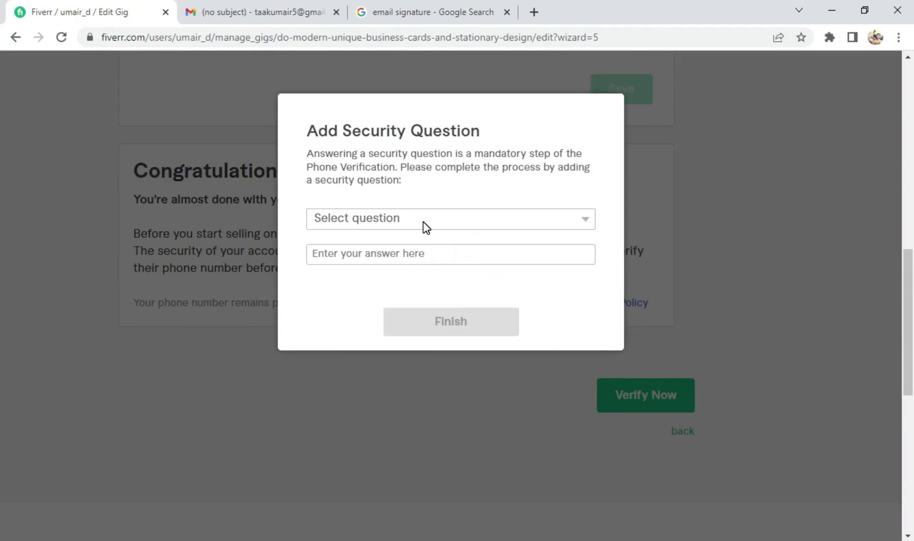
pyautogui.click(420, 228)
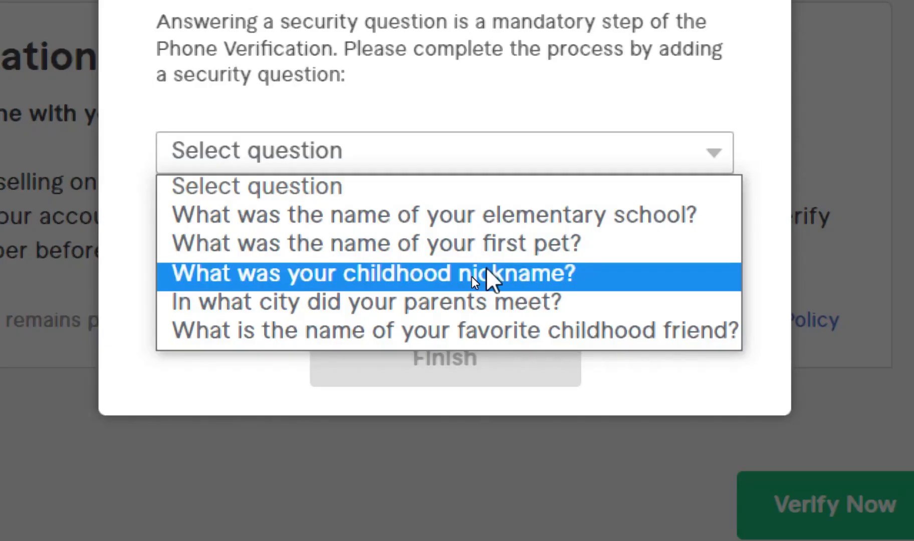
pyautogui.click(466, 280)
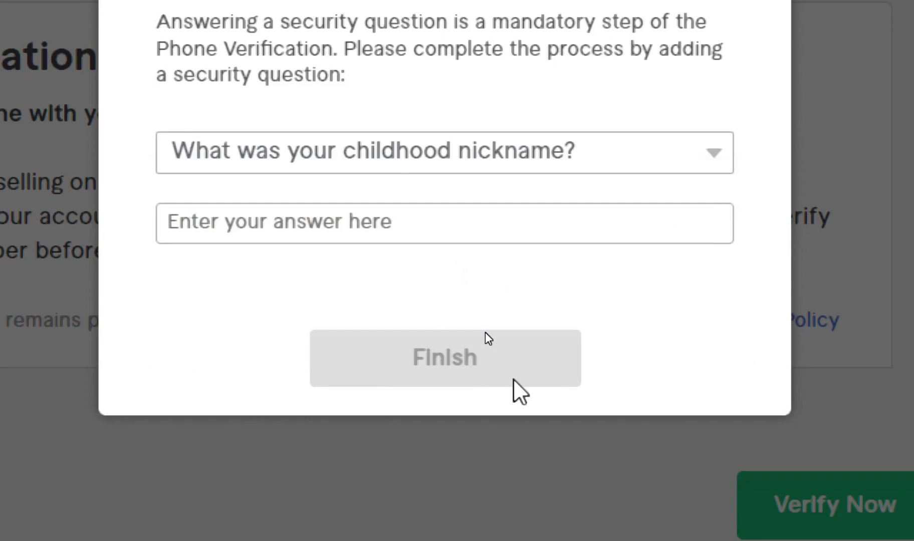
pyautogui.click(305, 225)
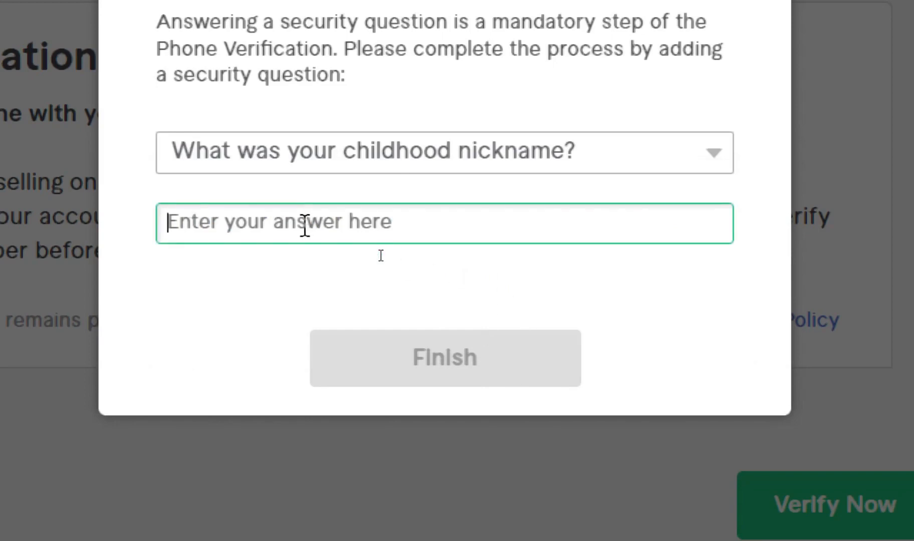
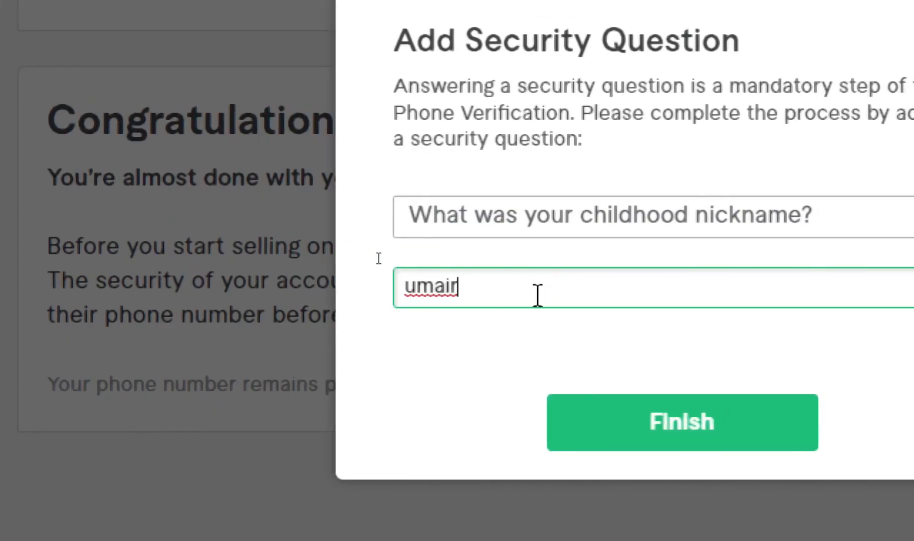
pyautogui.click(727, 431)
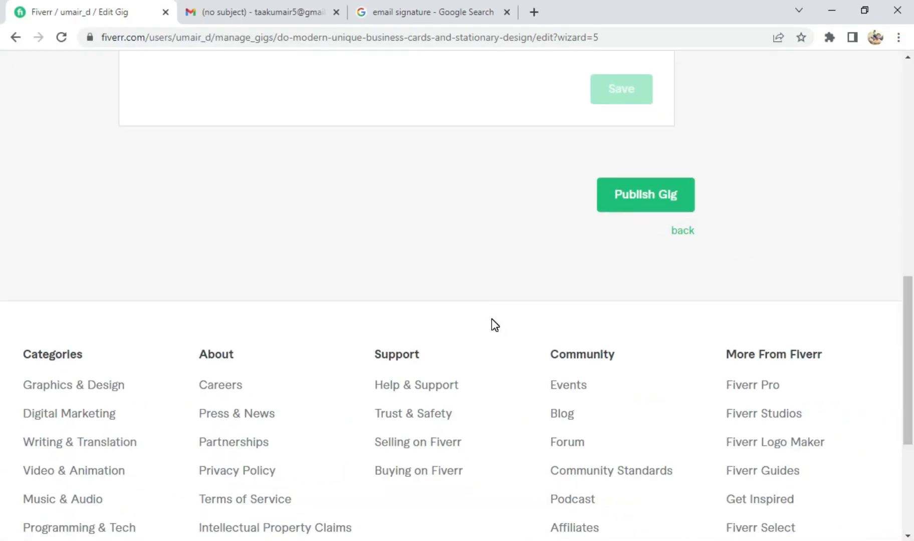
pyautogui.scroll(6, 581, 196)
pyautogui.scroll(-3, 719, 348)
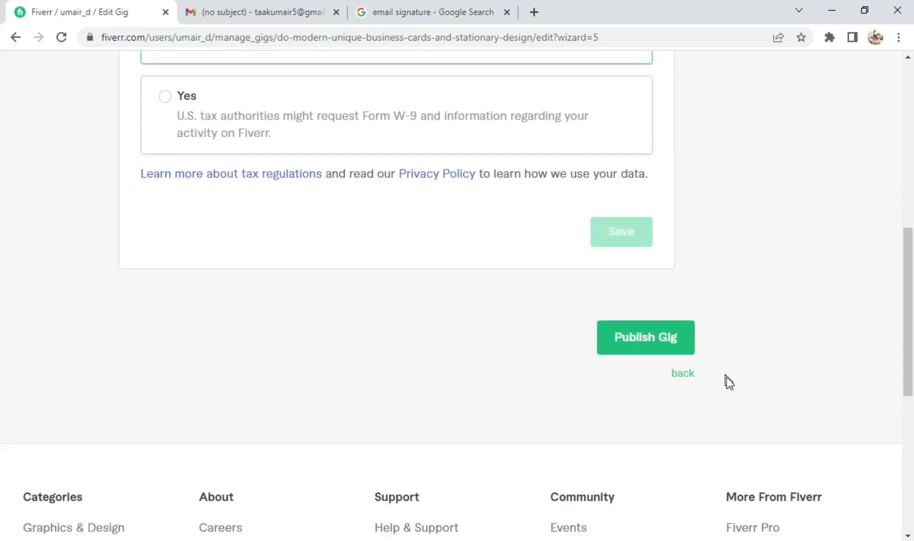
# Publish the gig and confirm 'do modern unique business cards and stationary design' shows Active status
pyautogui.click(657, 351)
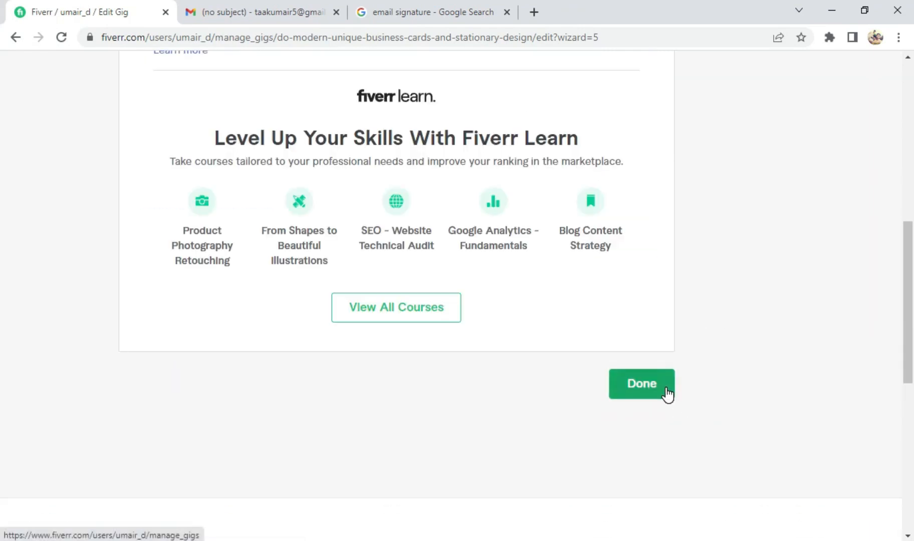
pyautogui.click(660, 396)
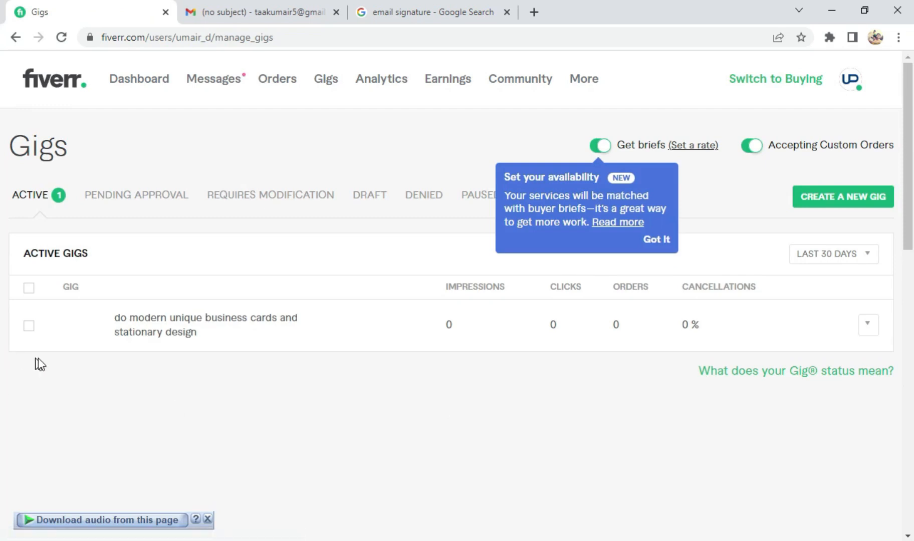
pyautogui.click(205, 320)
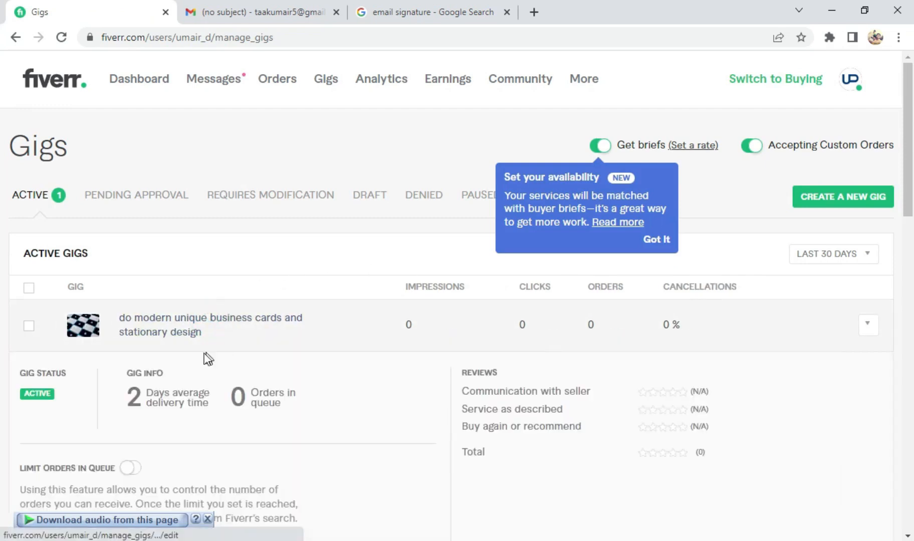
pyautogui.scroll(-2, 2, 354)
pyautogui.scroll(2, 7, 357)
pyautogui.scroll(1, 8, 357)
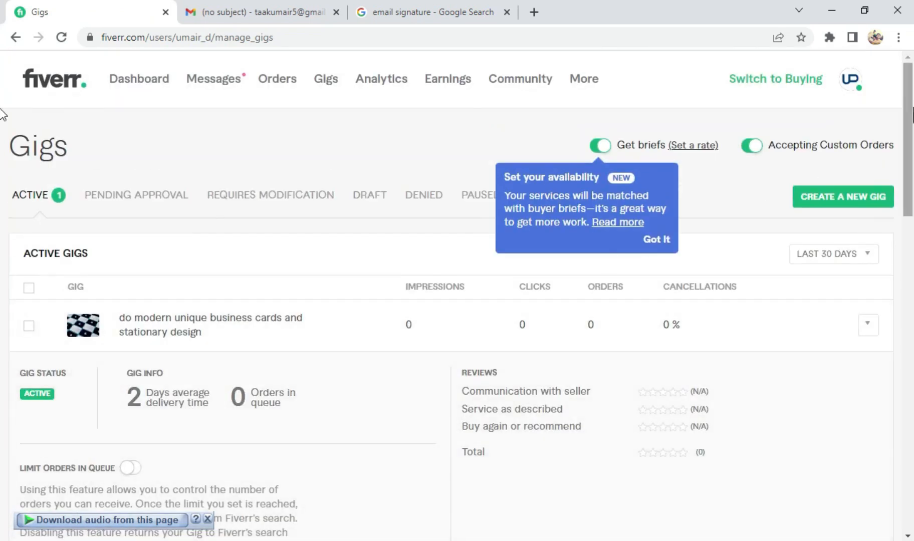
pyautogui.click(851, 82)
# Open the gig's live page from the seller profile, showing the Basic package at PKR 3,495
pyautogui.click(761, 123)
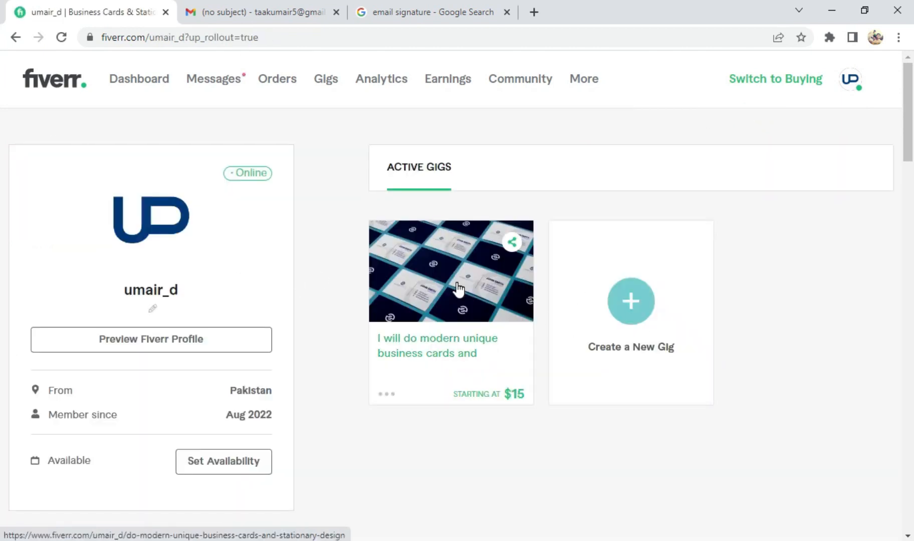
pyautogui.click(457, 290)
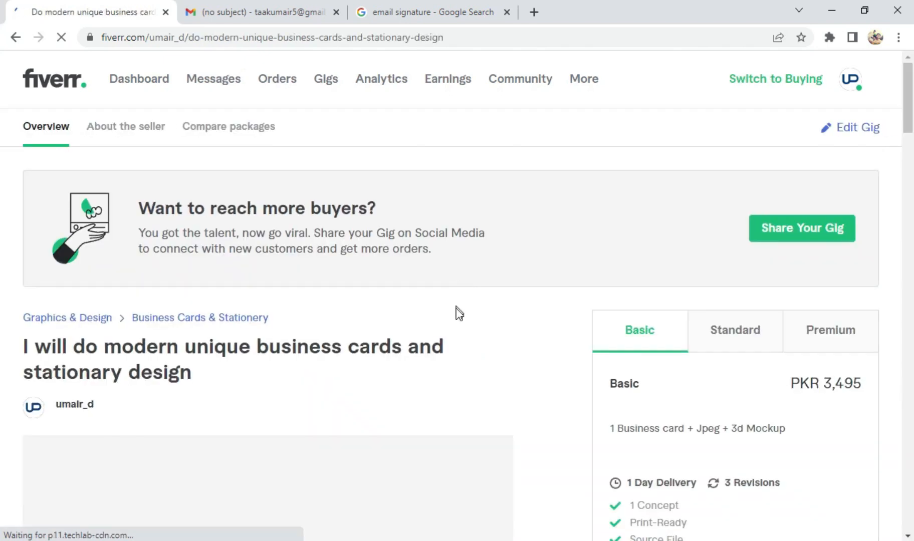
pyautogui.scroll(-4, 459, 316)
pyautogui.scroll(-2, 567, 341)
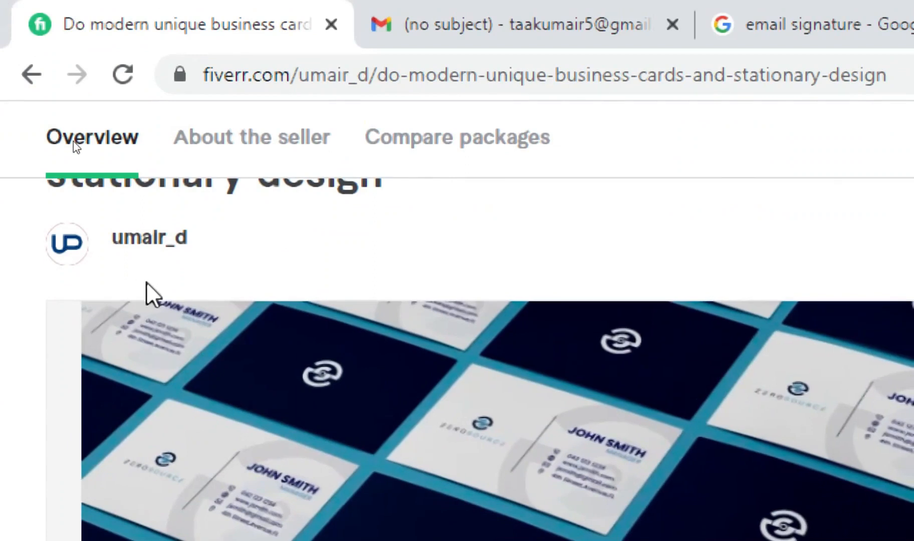
pyautogui.scroll(2, 150, 293)
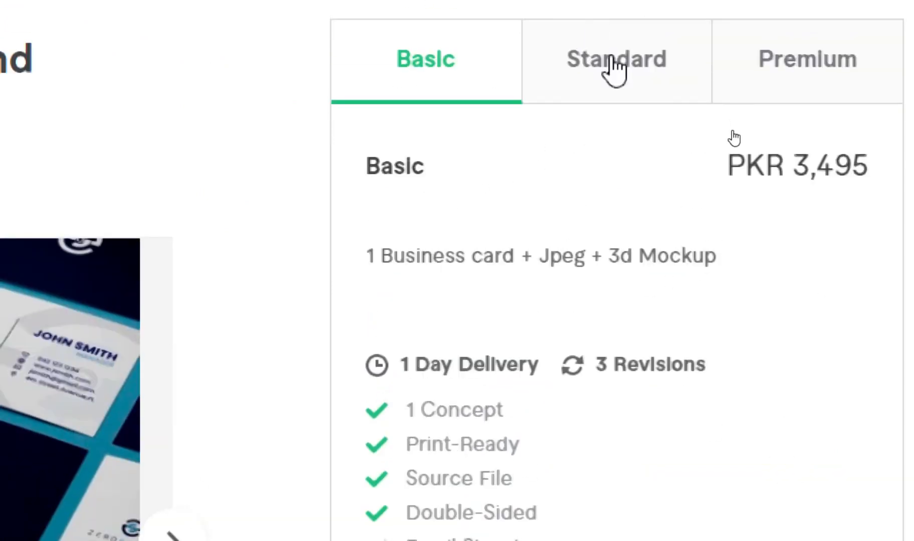
# Compare the Standard and Premium packages, leaving Premium at PKR 11,648 with Unlimited Revisions shown
pyautogui.click(616, 66)
pyautogui.click(807, 80)
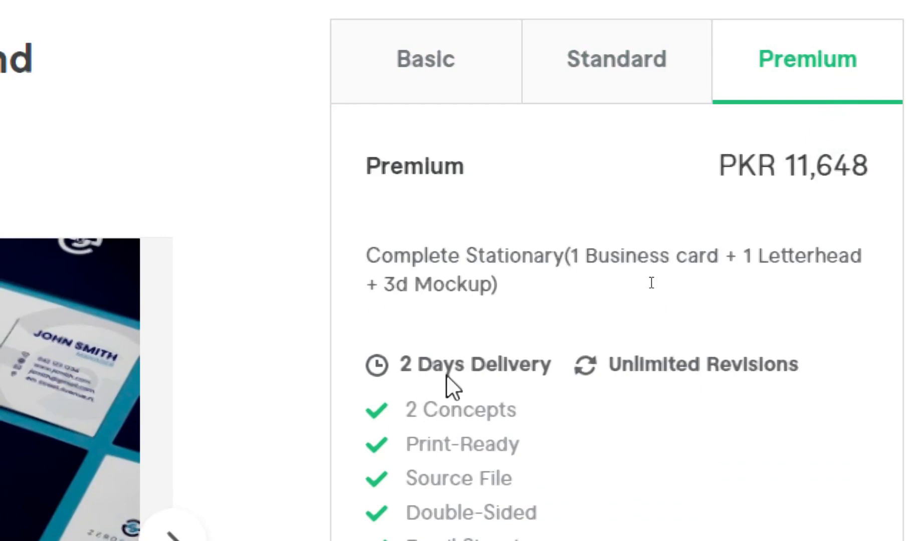
pyautogui.scroll(-3, 652, 283)
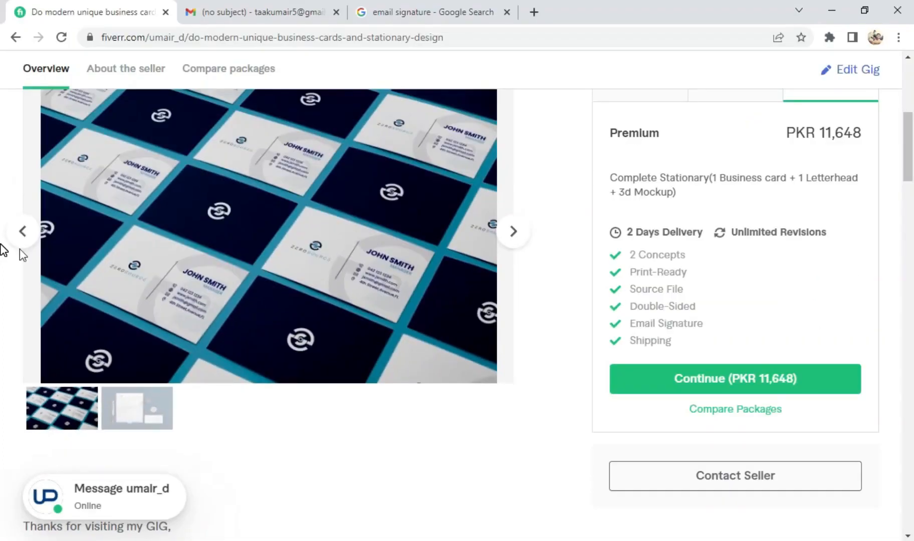
# View the letterhead mockup and business-card grid gallery images, then scroll through the gig page
pyautogui.click(516, 243)
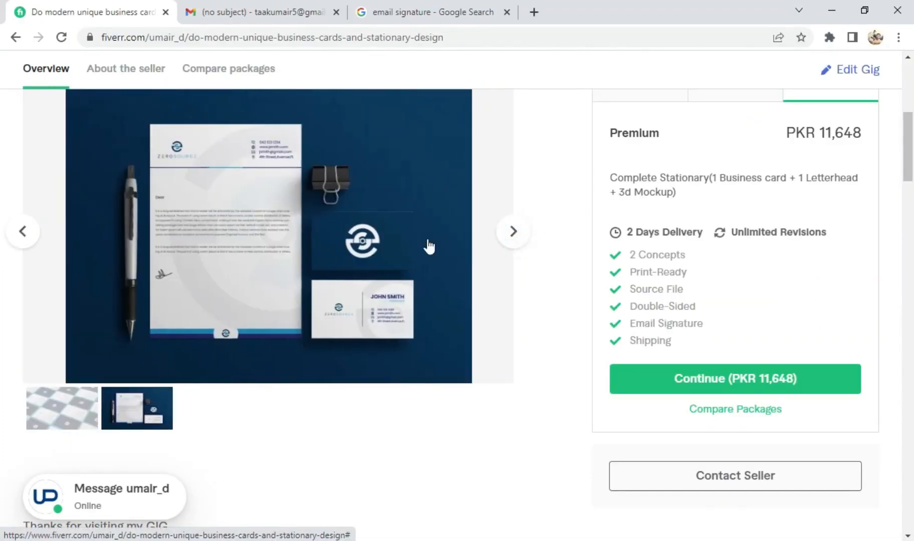
pyautogui.click(21, 232)
pyautogui.scroll(-7, 496, 331)
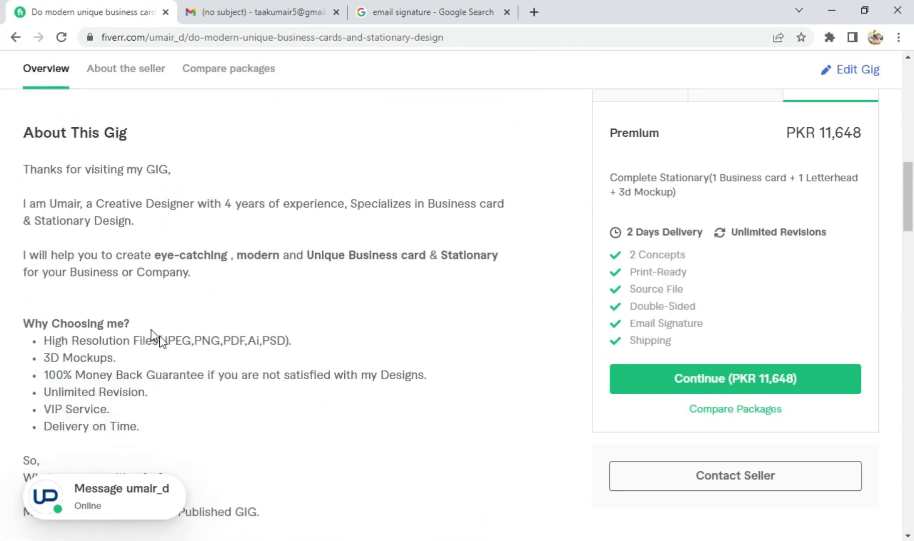
pyautogui.scroll(-10, 320, 353)
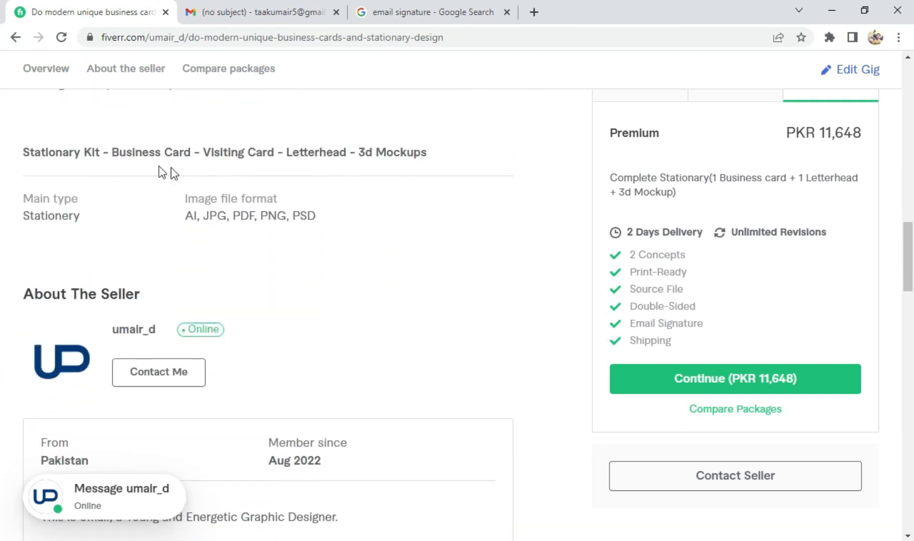
pyautogui.scroll(4, 293, 226)
pyautogui.scroll(-8, 328, 399)
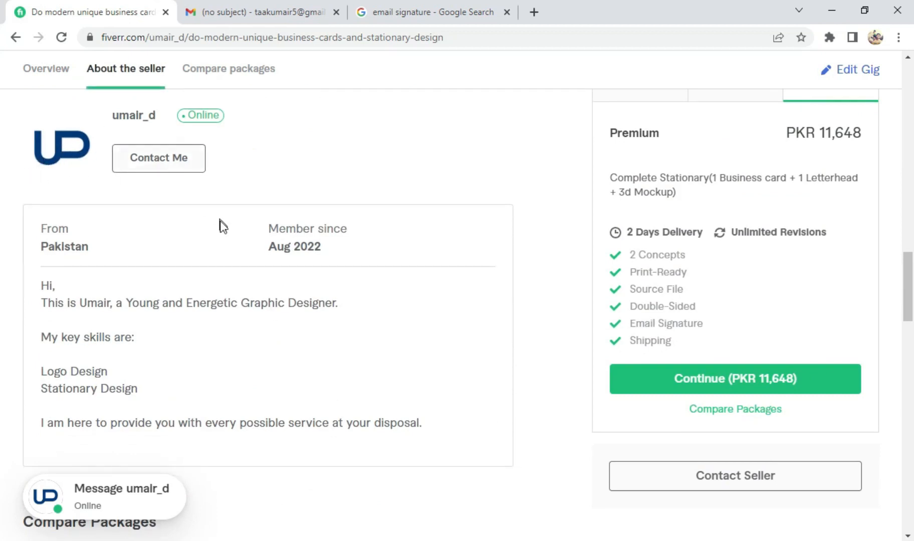
pyautogui.scroll(-3, 223, 249)
pyautogui.scroll(-4, 377, 300)
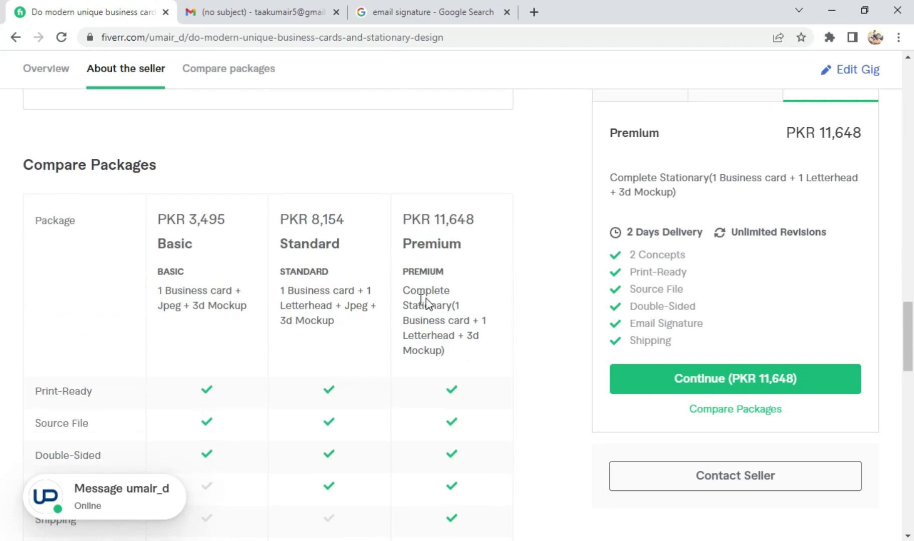
pyautogui.scroll(-7, 431, 306)
pyautogui.scroll(-10, 527, 330)
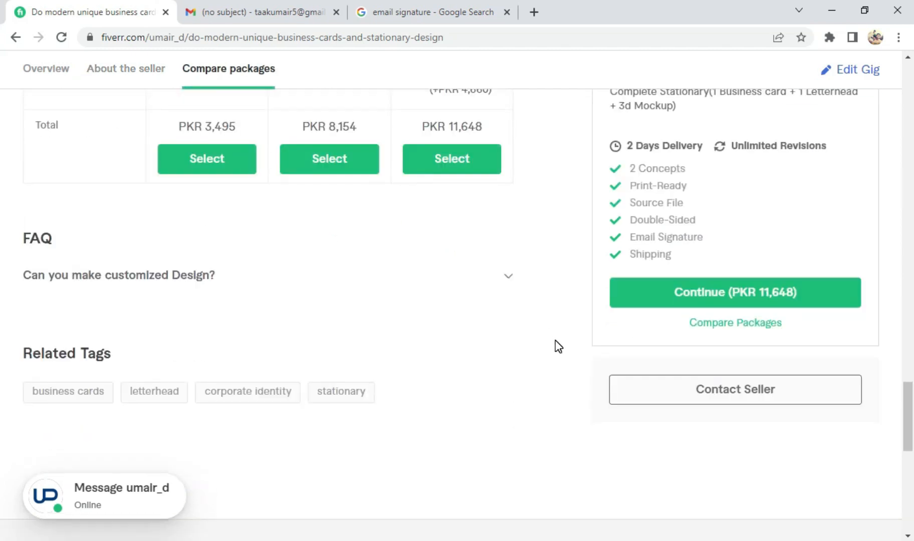
pyautogui.scroll(11, 555, 347)
pyautogui.scroll(20, 581, 384)
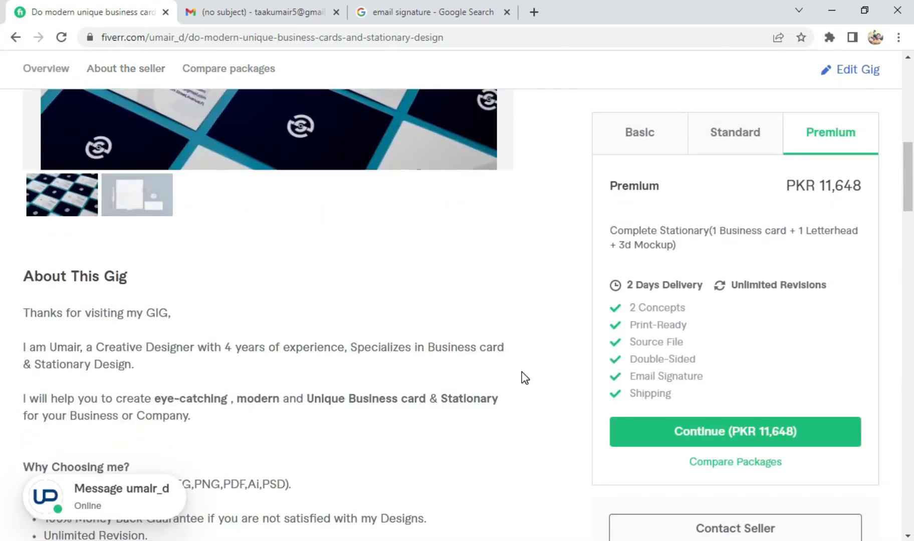